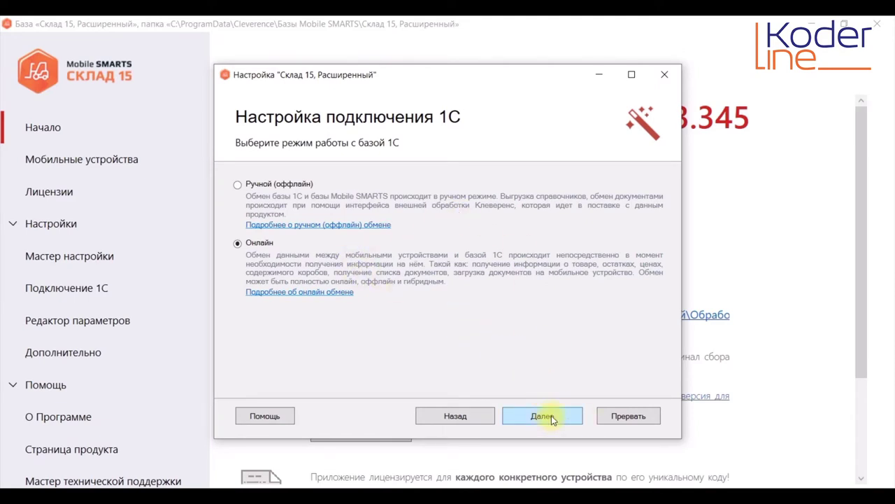
- Configure the 1C connection for online mode through a COM connection, keeping COM connector version 8.3.16.1148
{"action": "left_click", "coordinate": [543, 416]}
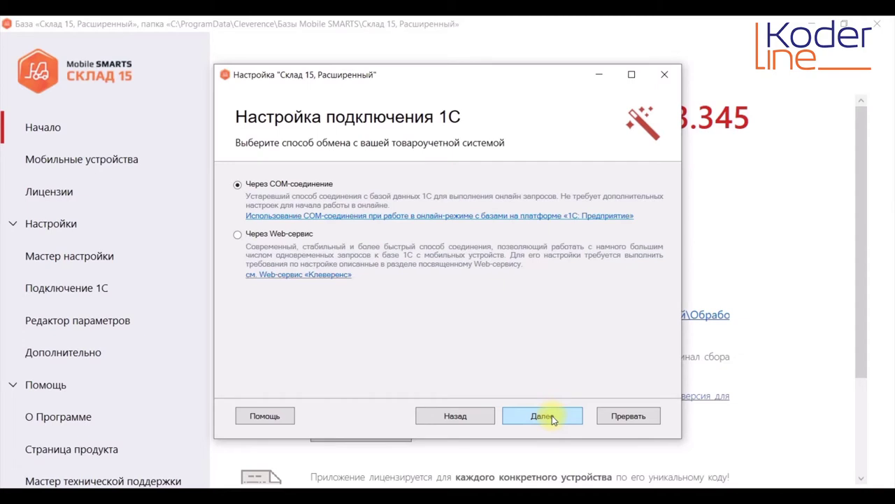
{"action": "left_click", "coordinate": [552, 416]}
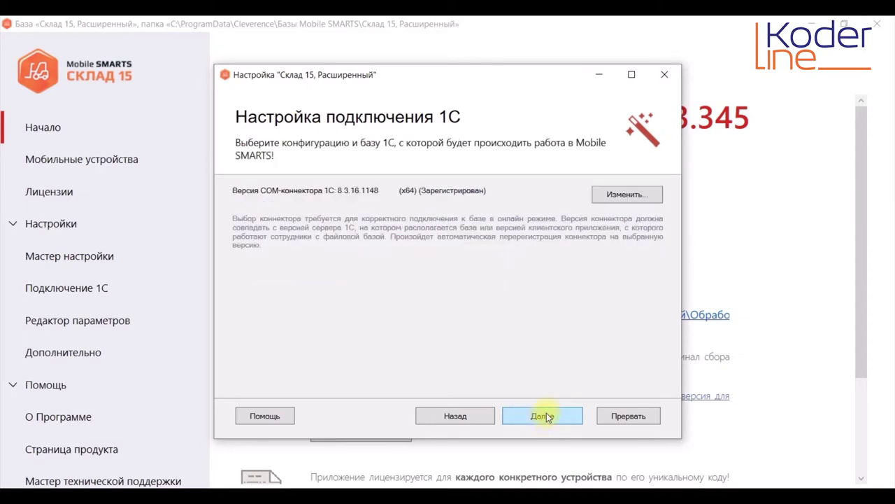
{"action": "left_click", "coordinate": [547, 415]}
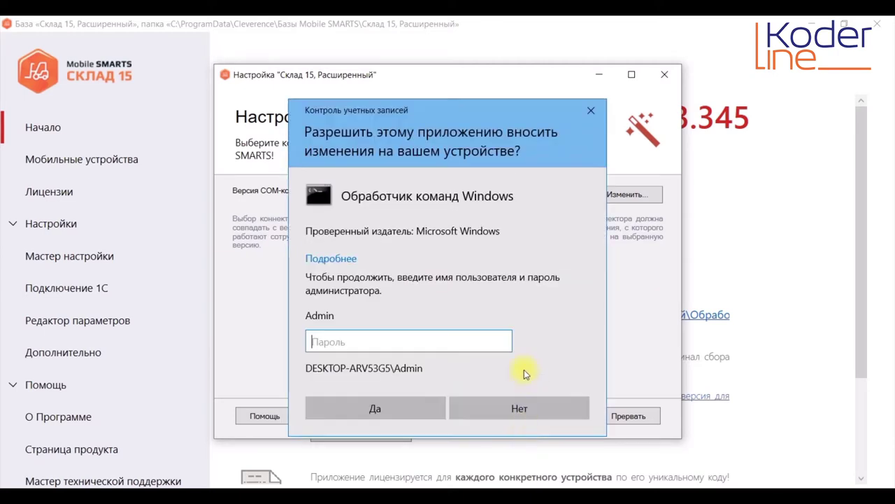
- Enter the administrator password and allow the Windows command processor to make changes to the device
{"action": "left_click", "coordinate": [442, 346]}
{"action": "type", "text": "1"}
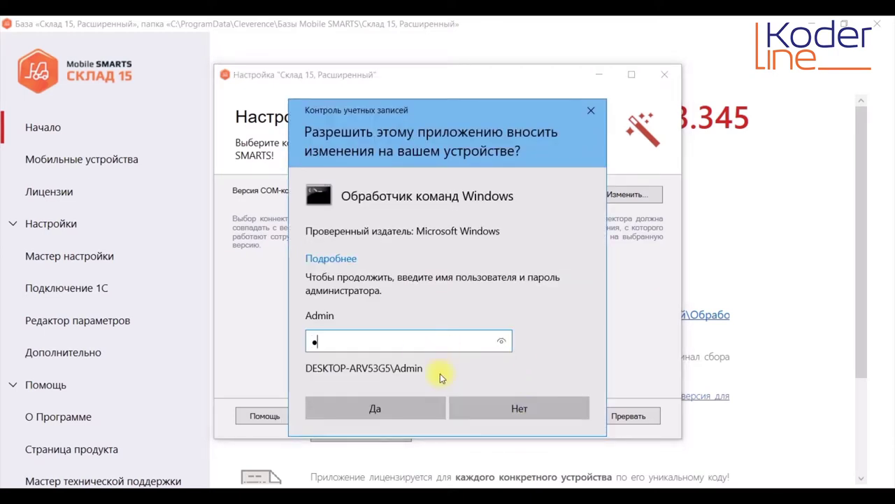
{"action": "left_click", "coordinate": [428, 412]}
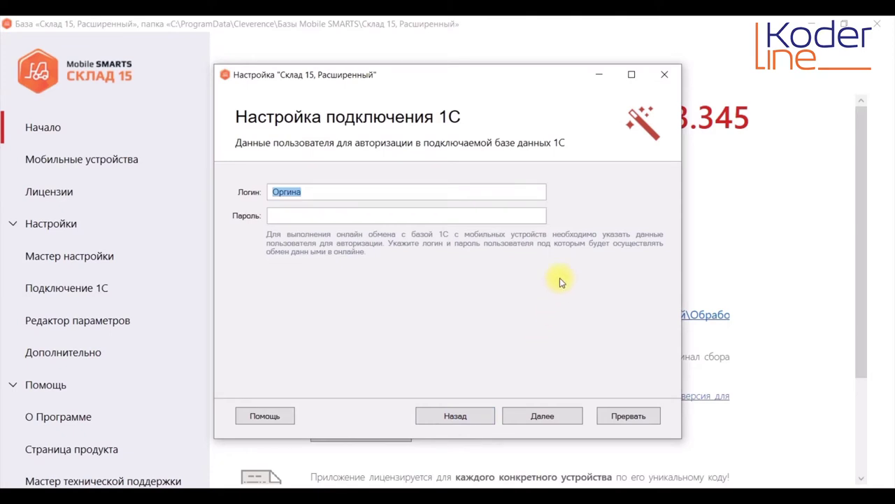
- Keep the existing 1C login, skip the licence manager and finish the setup wizard with starting work in 1C enabled
{"action": "left_click", "coordinate": [559, 420]}
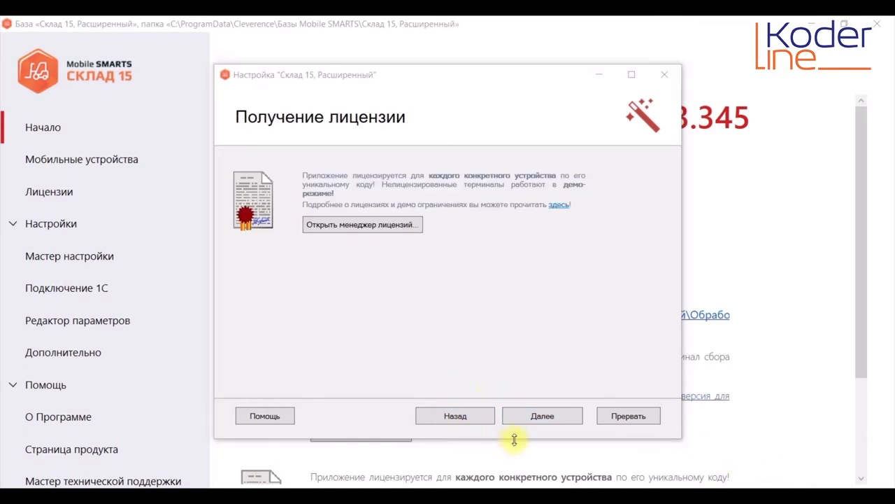
{"action": "left_click", "coordinate": [560, 418]}
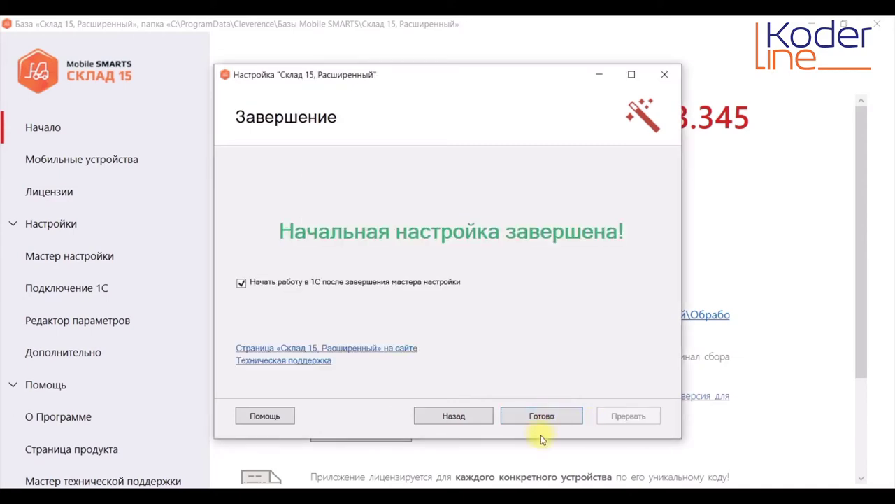
{"action": "left_click", "coordinate": [573, 416]}
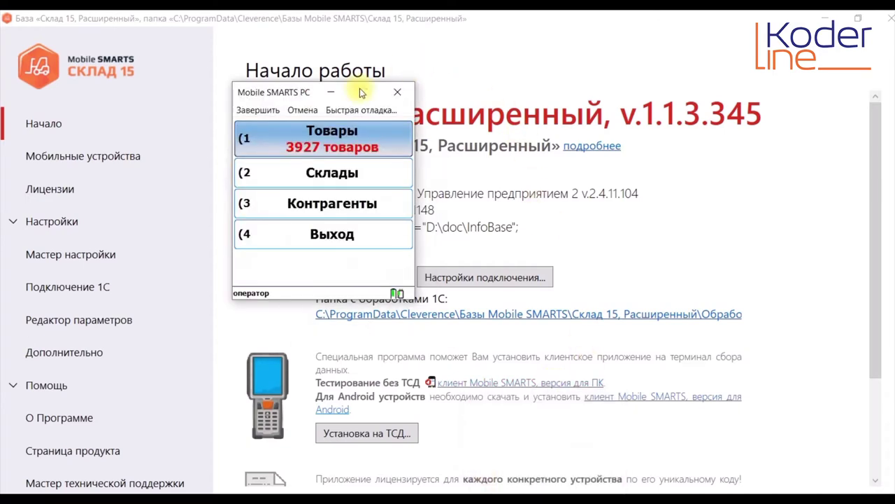
- Leave the reference lists in the Mobile SMARTS PC client and look through the available warehouse operations
{"action": "key", "text": "Escape"}
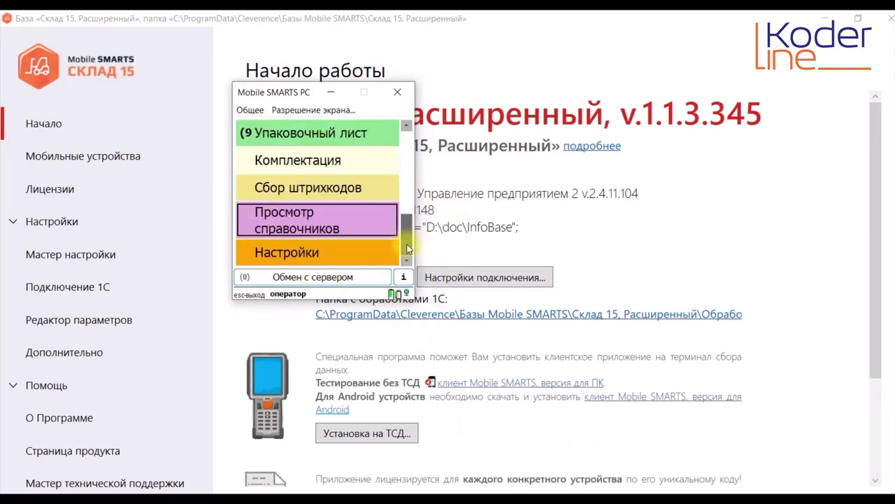
{"action": "left_click_drag", "start_coordinate": [408, 248], "coordinate": [404, 140]}
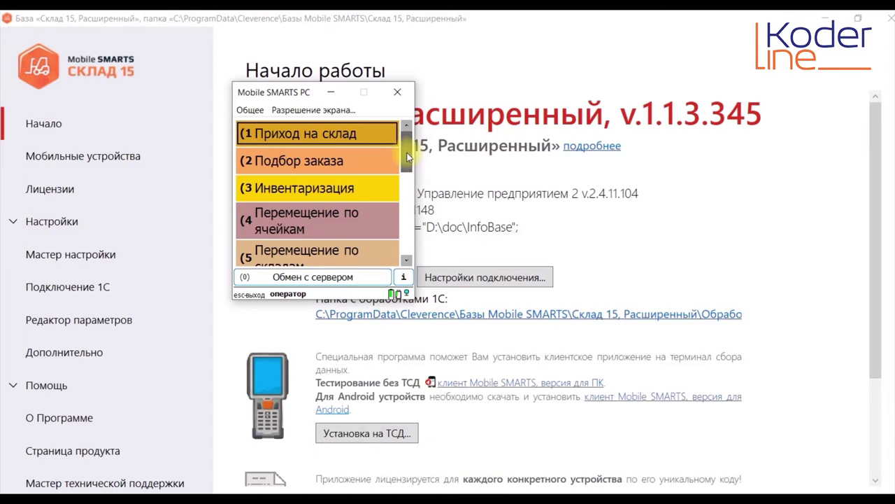
{"action": "left_click_drag", "start_coordinate": [408, 158], "coordinate": [407, 203]}
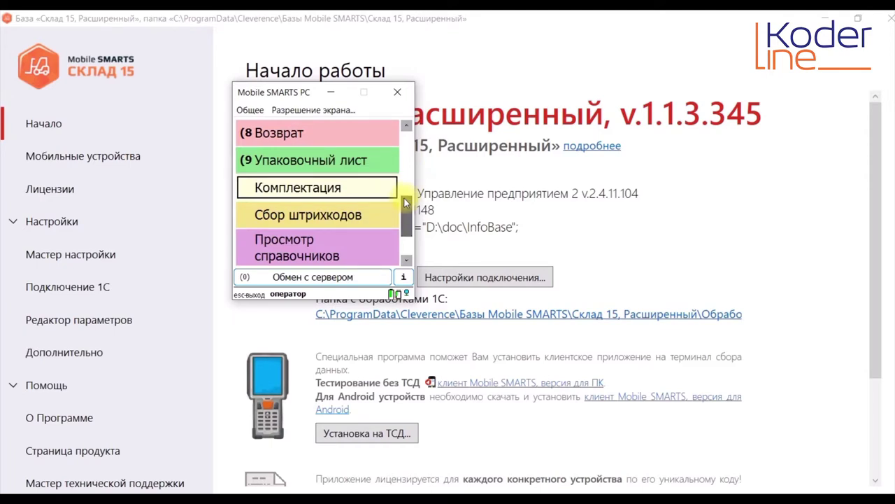
{"action": "left_click_drag", "start_coordinate": [404, 197], "coordinate": [405, 223]}
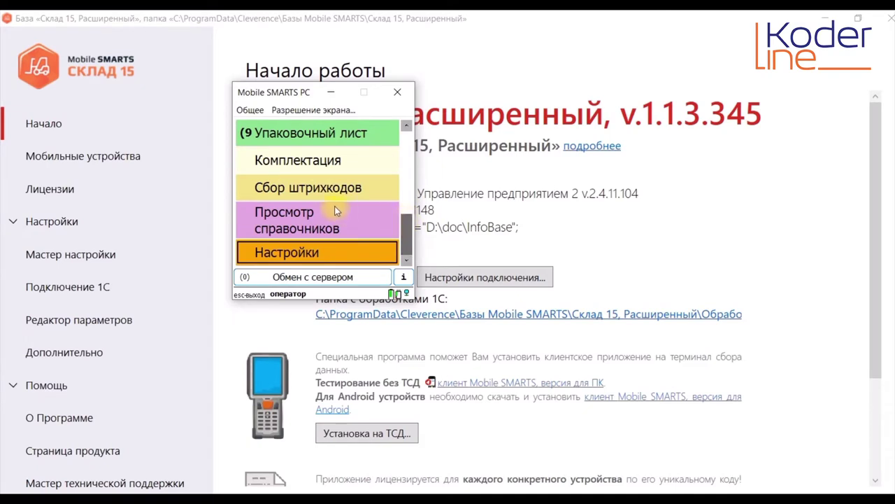
- Open Просмотр справочников and view the list of warehouses under Склады
{"action": "left_click", "coordinate": [299, 219]}
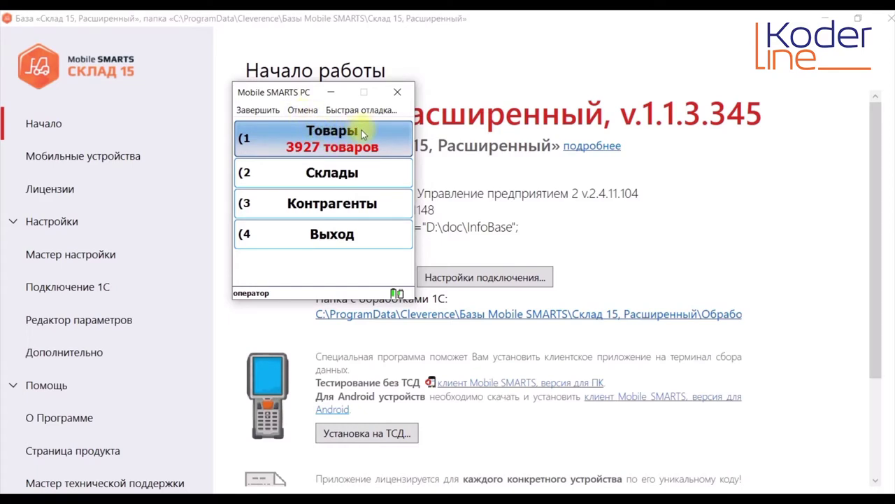
{"action": "left_click", "coordinate": [361, 177]}
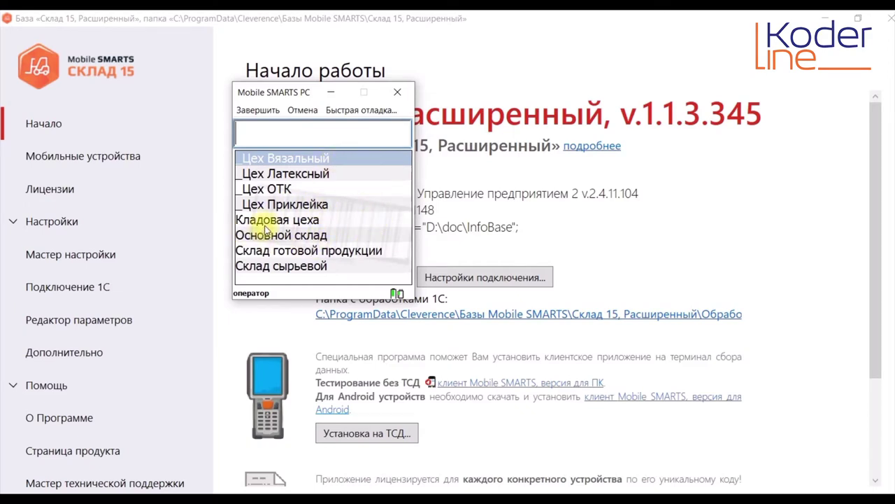
{"action": "left_click", "coordinate": [760, 427]}
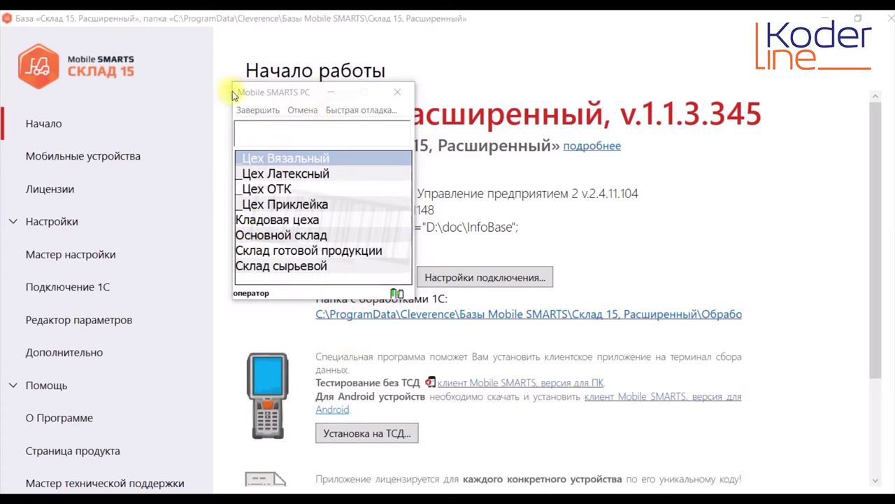
- Exit the reference lists and create a new Приход на склад document for the warehouse Склад сырьевой
{"action": "left_click_drag", "start_coordinate": [234, 91], "coordinate": [257, 86]}
{"action": "left_click", "coordinate": [286, 104]}
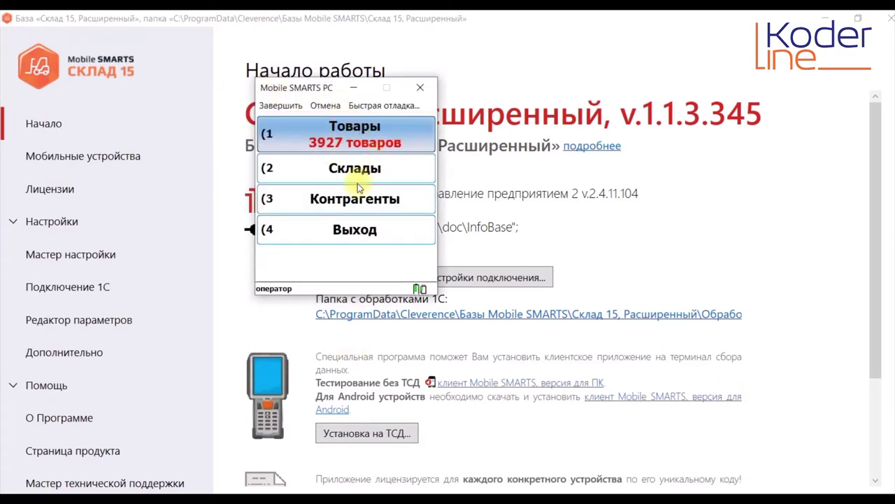
{"action": "left_click", "coordinate": [345, 154]}
{"action": "scroll", "coordinate": [344, 192], "scroll_direction": "up", "scroll_amount": 5}
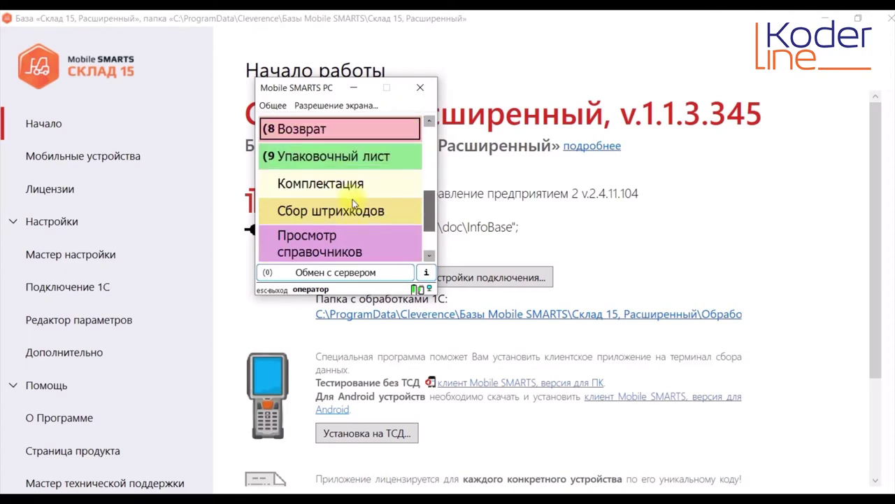
{"action": "scroll", "coordinate": [352, 196], "scroll_direction": "up", "scroll_amount": 2}
{"action": "left_click", "coordinate": [365, 132]}
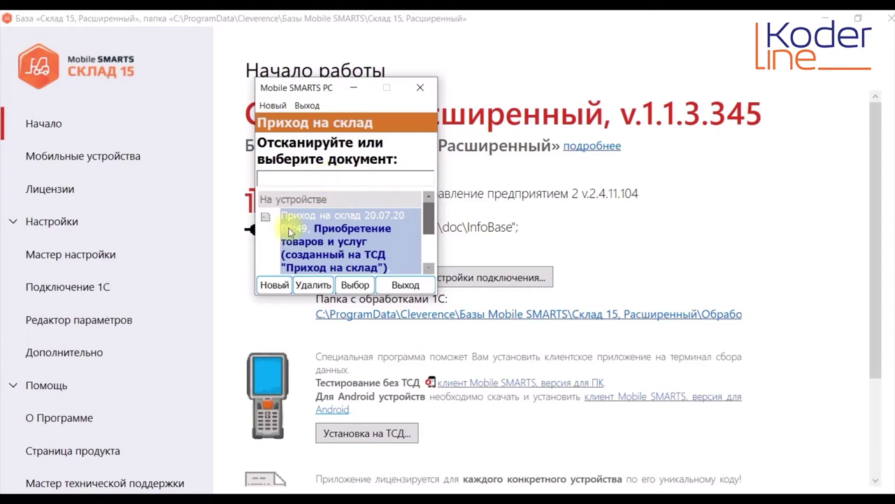
{"action": "left_click", "coordinate": [273, 284]}
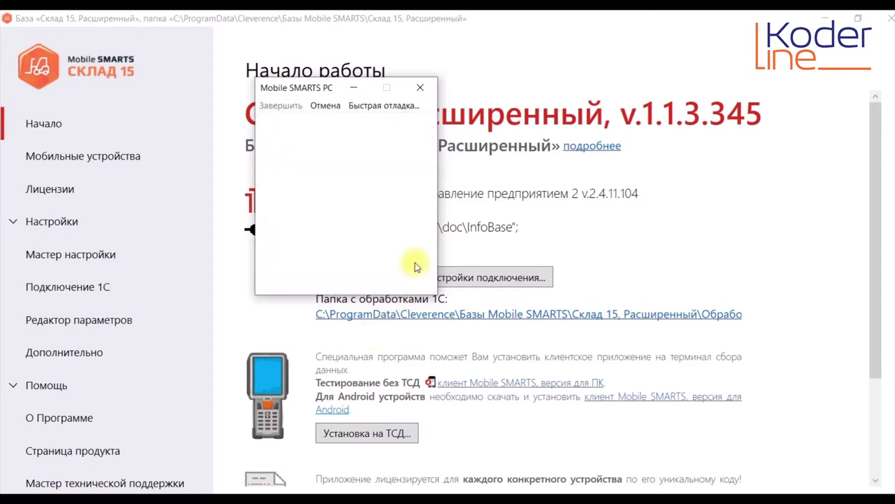
{"action": "left_click", "coordinate": [343, 186]}
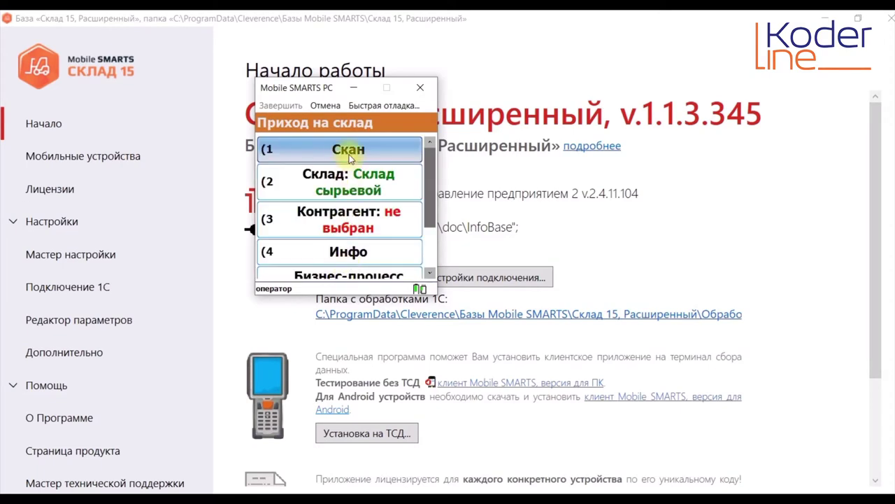
- Set the receipt's counterparty to _Test Поставщик
{"action": "left_click", "coordinate": [353, 223]}
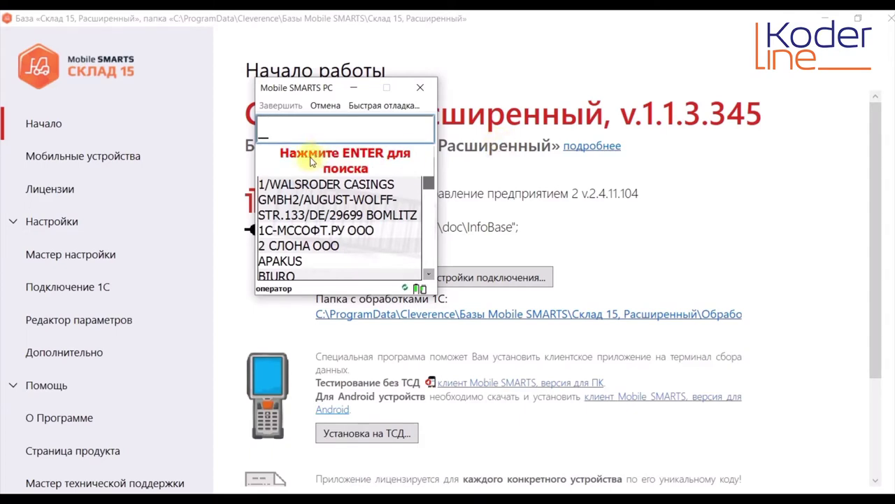
{"action": "key", "text": "Return"}
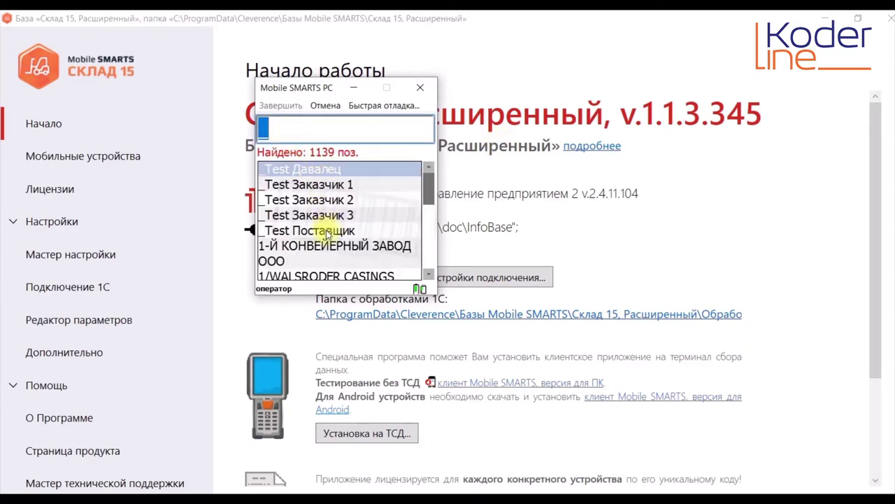
{"action": "left_click", "coordinate": [326, 234]}
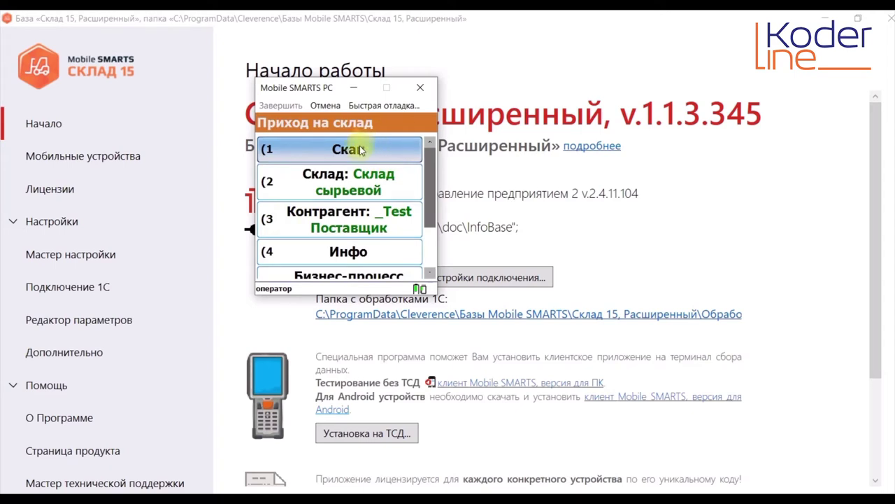
- Start scanning goods, enter barcode 067 and choose to link it to a product
{"action": "left_click", "coordinate": [355, 150]}
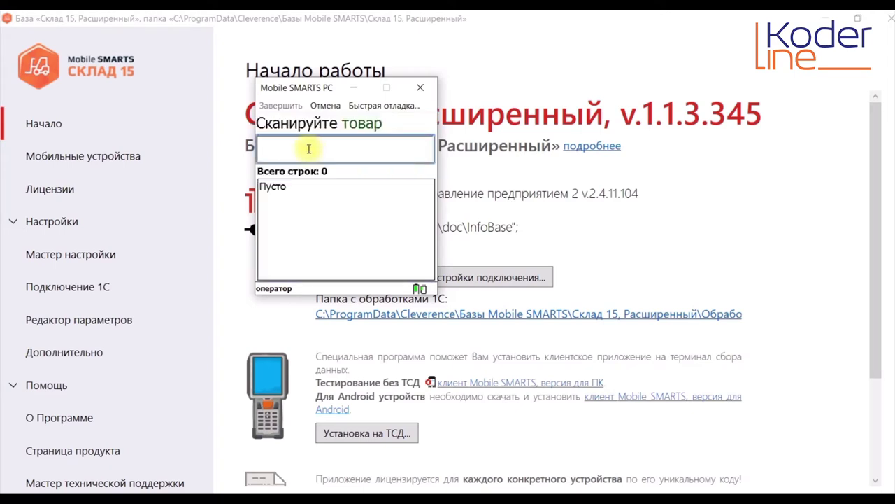
{"action": "type", "text": "067"}
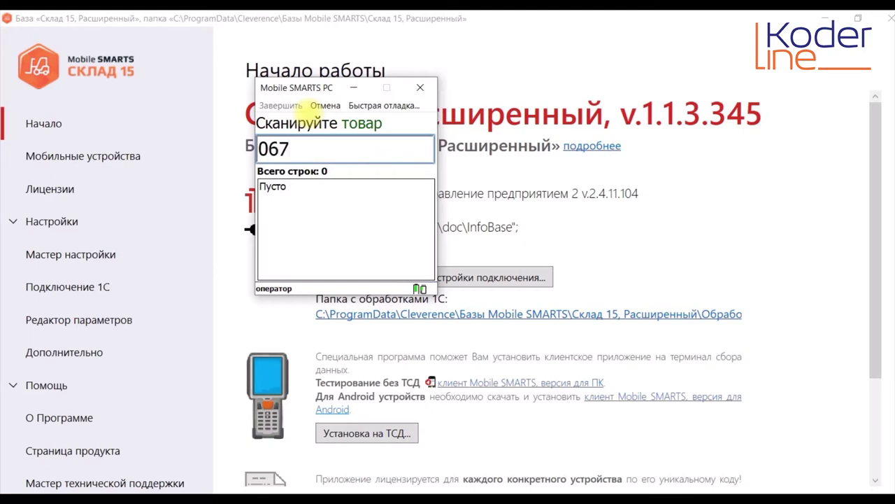
{"action": "key", "text": "Return"}
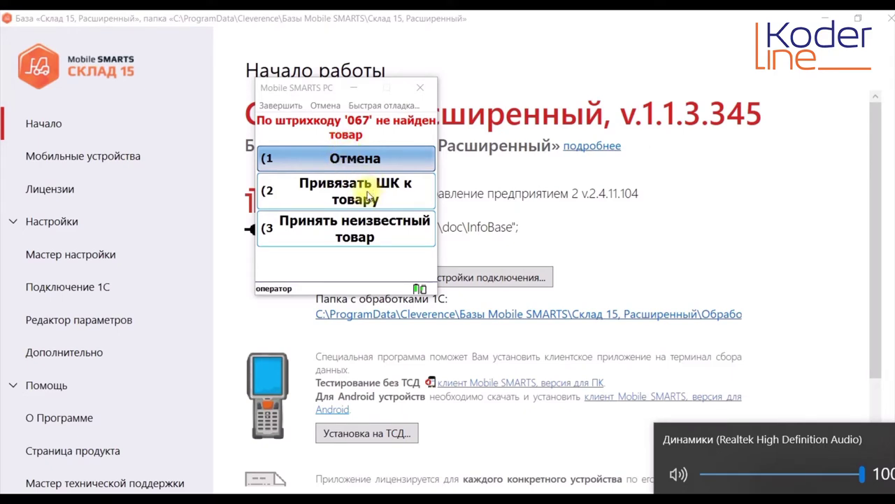
{"action": "left_click", "coordinate": [378, 194]}
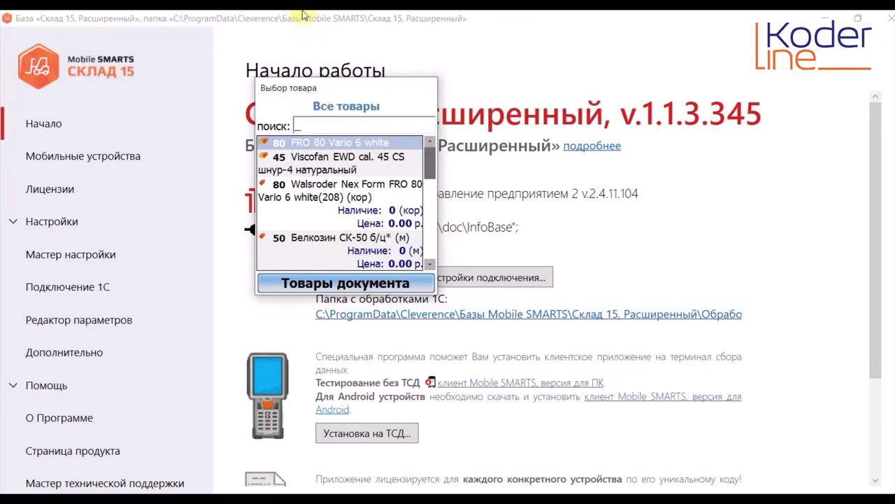
- Search all products for "Te" and link the barcode to _Test Нить_2
{"action": "type", "text": "Ev"}
{"action": "key", "text": "BackSpace"}
{"action": "key", "text": "BackSpace"}
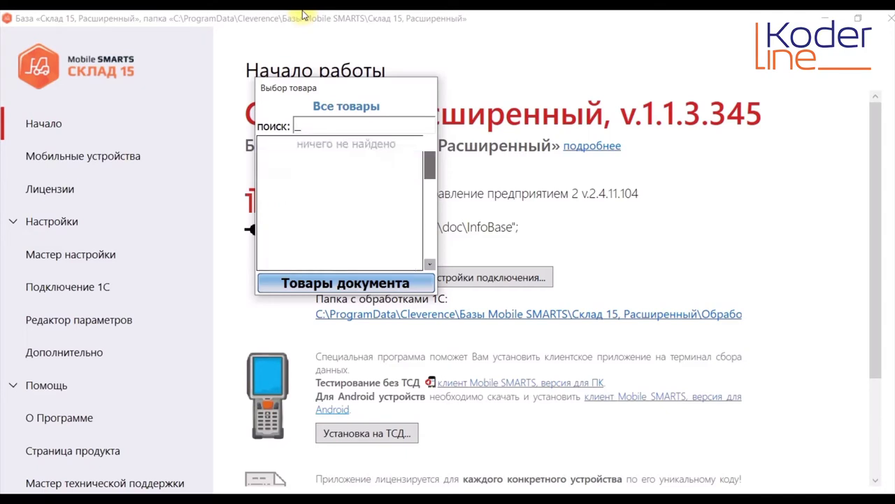
{"action": "type", "text": "Te"}
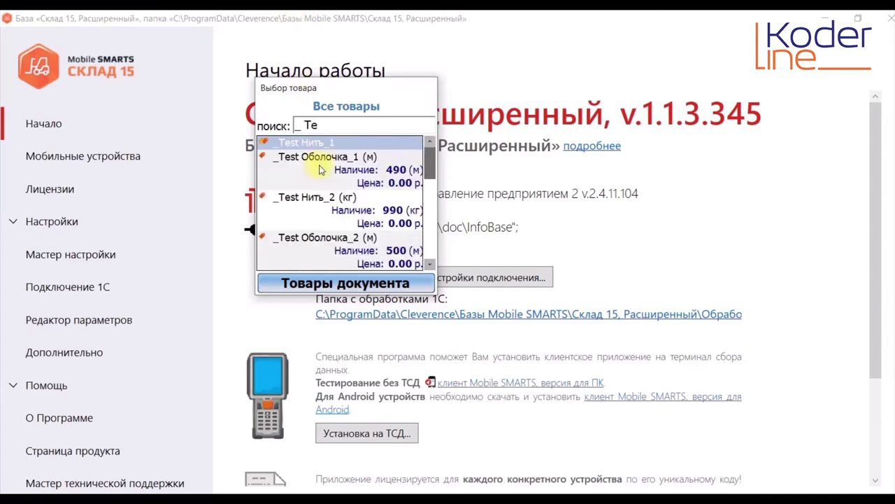
{"action": "left_click", "coordinate": [347, 208]}
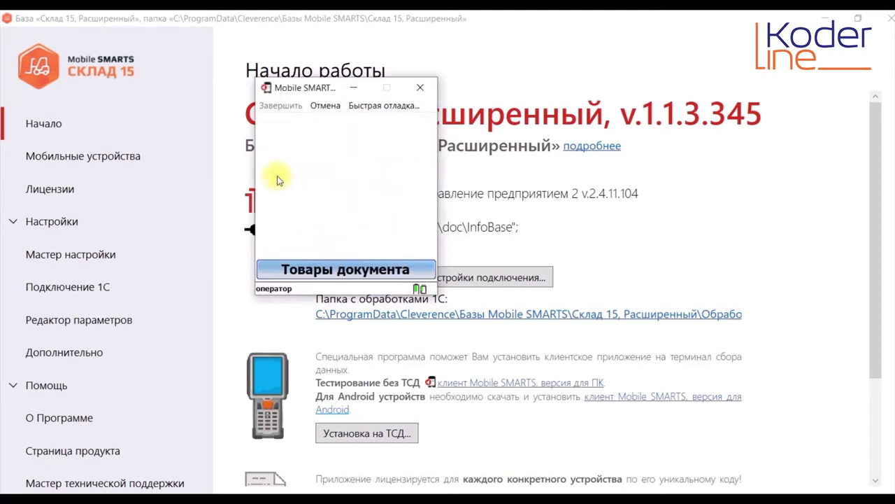
- Set the received quantity of _Test Нить_2 to 100 kg and confirm it
{"action": "left_click", "coordinate": [316, 198]}
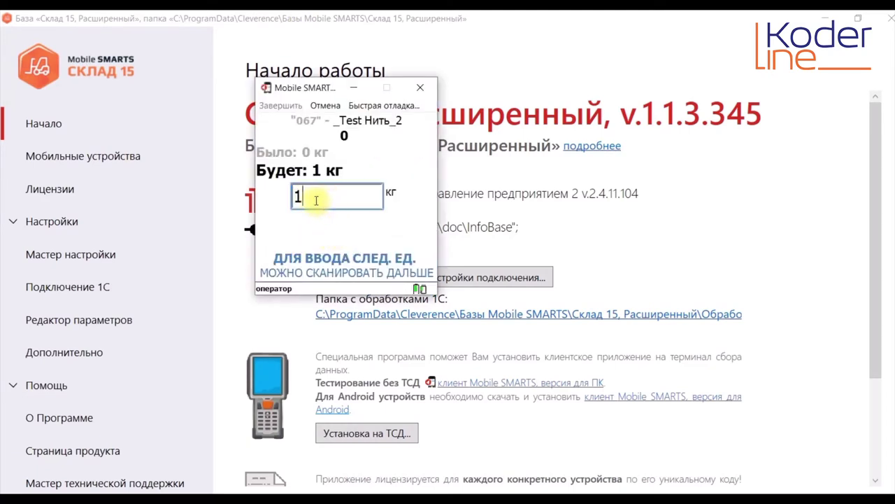
{"action": "type", "text": "00"}
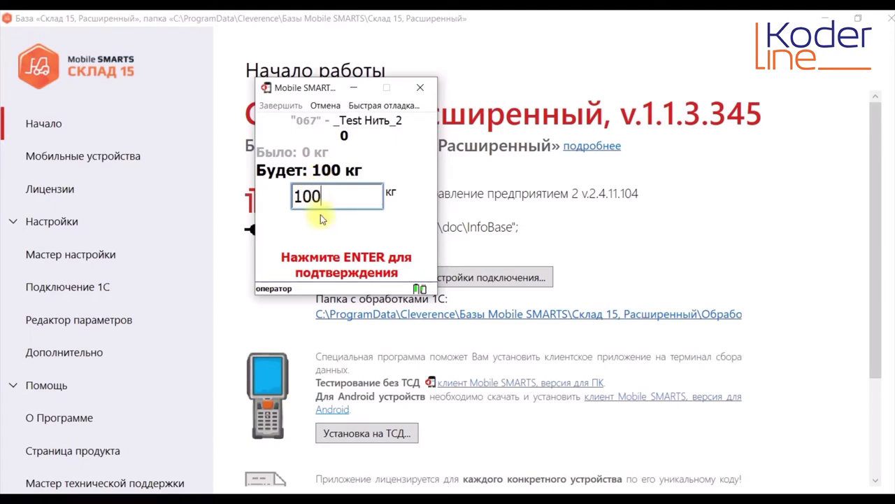
{"action": "key", "text": "Return"}
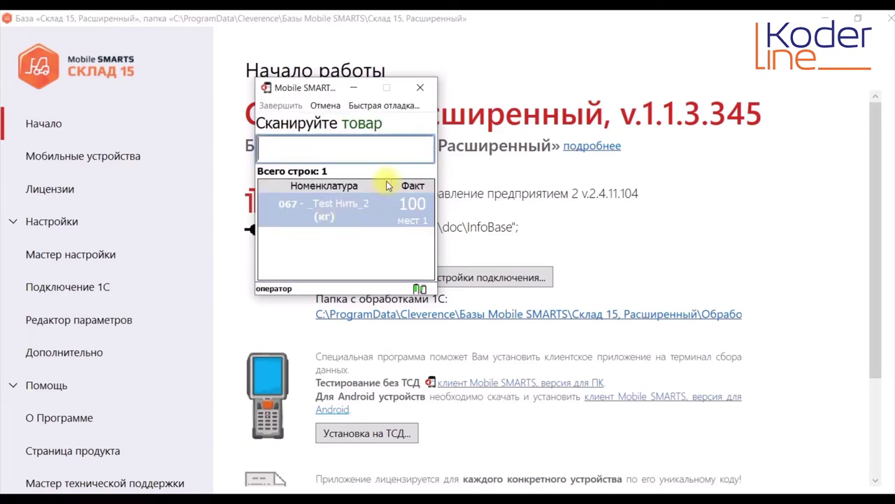
- Leave the goods scanning and finish the receipt document, confirming its completion
{"action": "key", "text": "Escape"}
{"action": "key", "text": "Down"}
{"action": "key", "text": "Down"}
{"action": "key", "text": "Down"}
{"action": "key", "text": "Down"}
{"action": "key", "text": "Down"}
{"action": "key", "text": "Down"}
{"action": "left_click", "coordinate": [350, 238]}
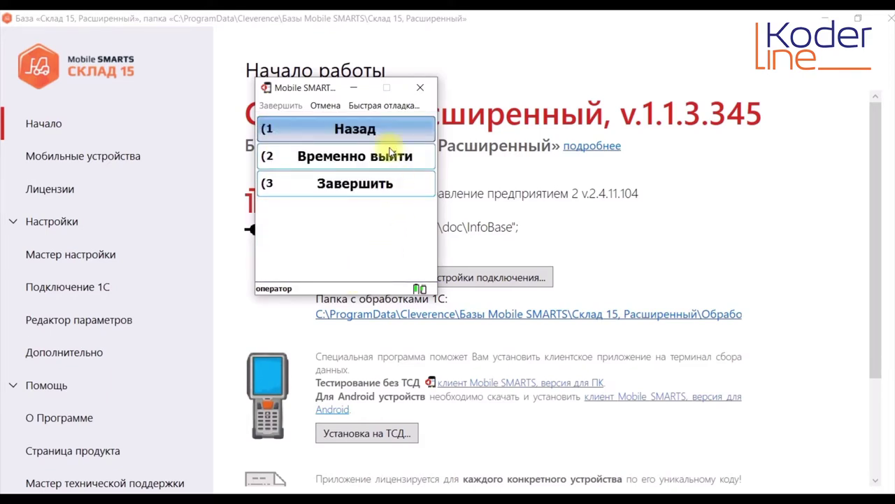
{"action": "left_click", "coordinate": [343, 186]}
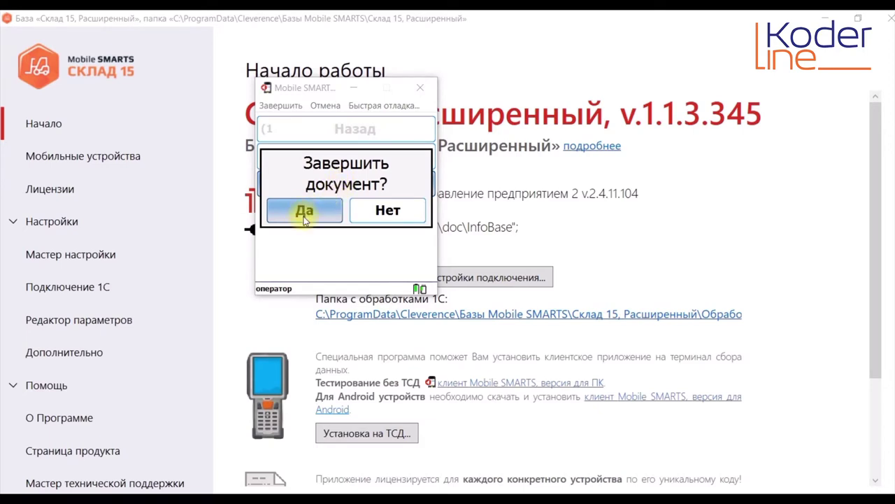
{"action": "left_click", "coordinate": [306, 218]}
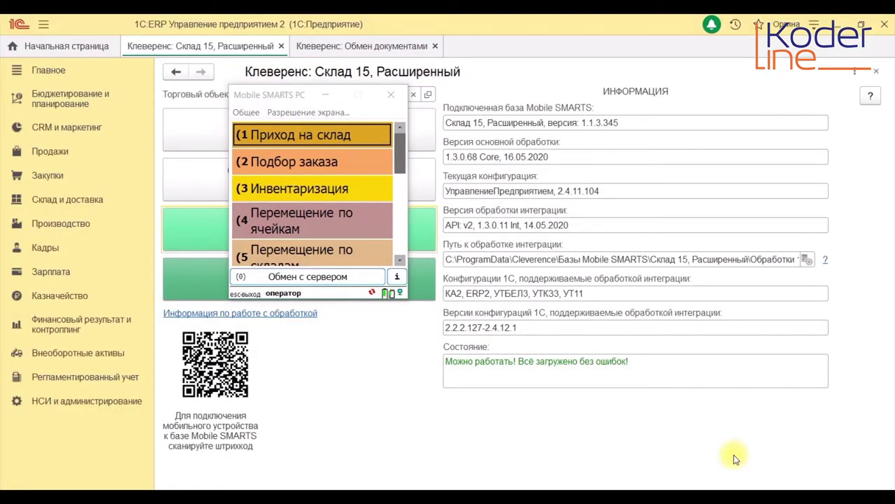
- Minimize the client and, in 1C's document exchange, load the latest goods receipt from Mobile SMARTS into 1C
{"action": "left_click", "coordinate": [326, 94]}
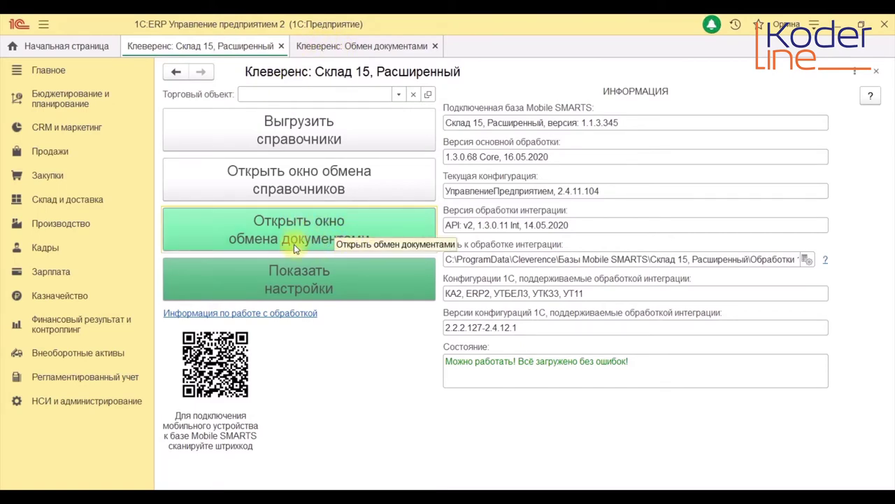
{"action": "left_click", "coordinate": [353, 49]}
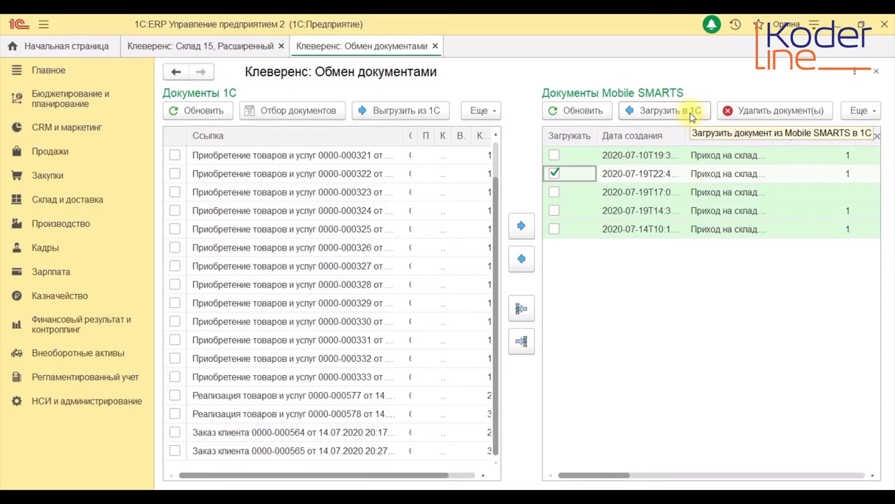
- Open the newest goods and services purchase from the list of all purchase documents
{"action": "left_click", "coordinate": [26, 174]}
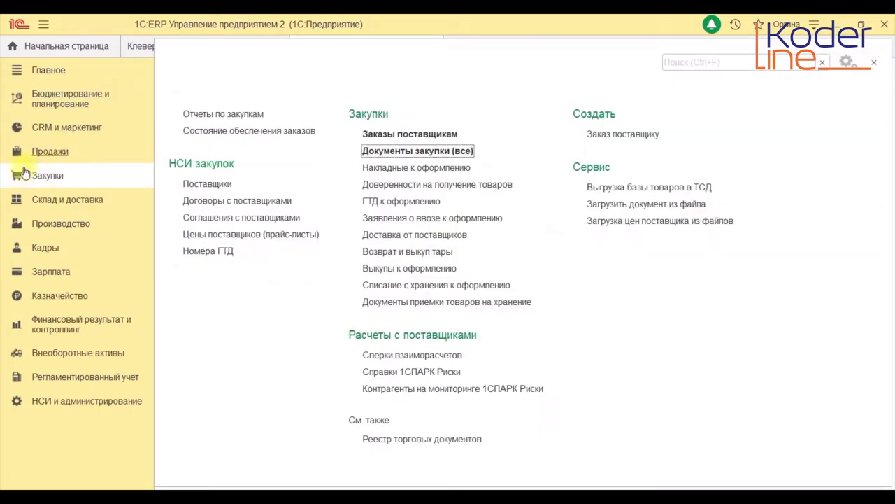
{"action": "left_click", "coordinate": [458, 156]}
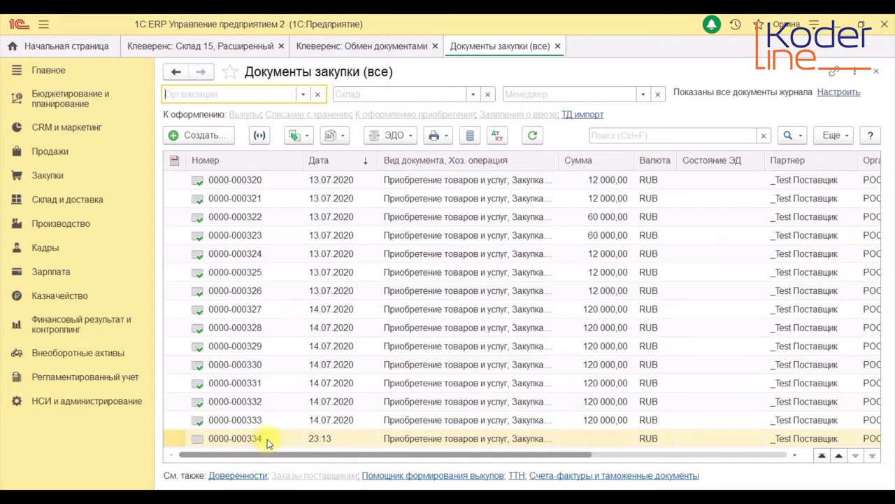
{"action": "double_click", "coordinate": [267, 436]}
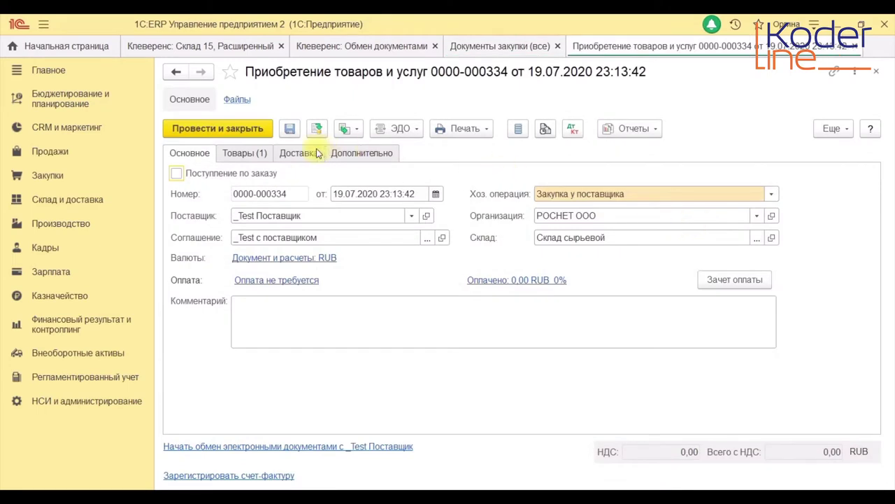
- Set the price of _Test Нить_2 in the purchase document's goods table to 100,00
{"action": "left_click", "coordinate": [244, 154]}
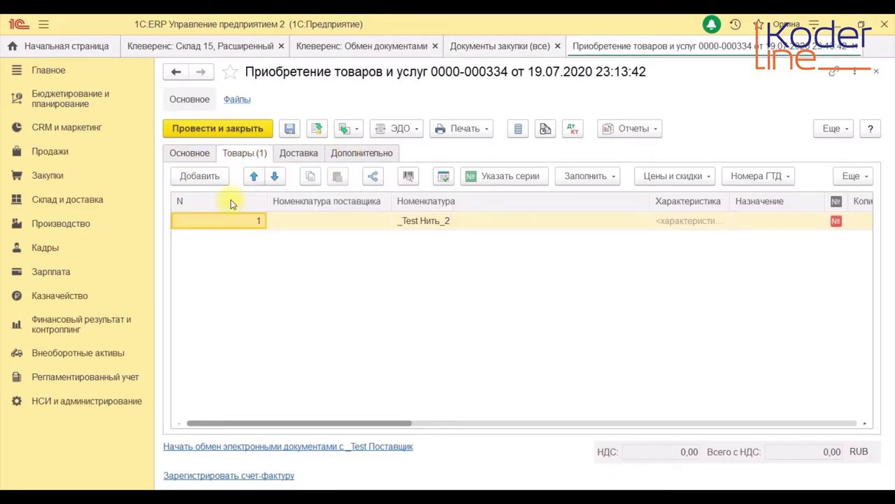
{"action": "left_click_drag", "start_coordinate": [380, 426], "coordinate": [584, 413]}
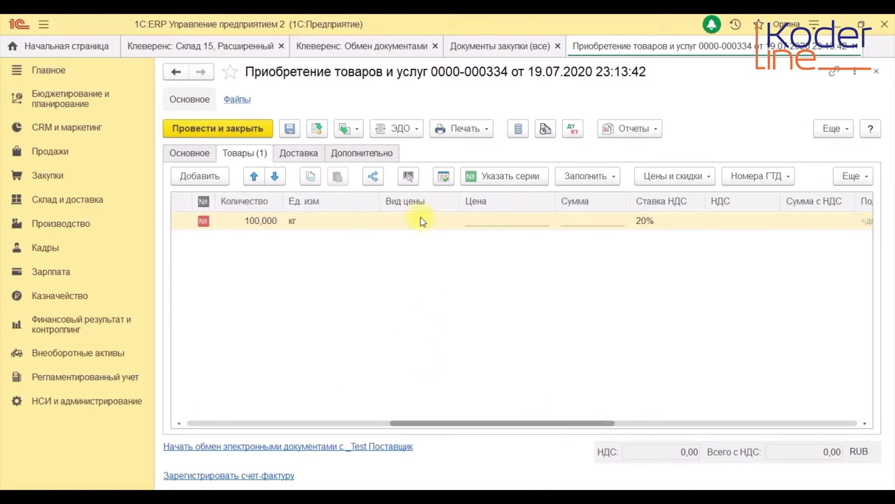
{"action": "left_click", "coordinate": [510, 220]}
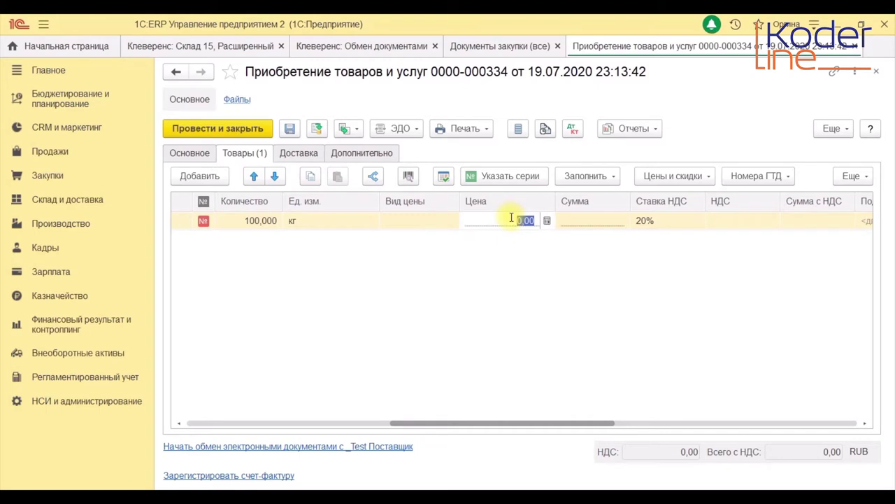
{"action": "type", "text": "10"}
{"action": "key", "text": "Return"}
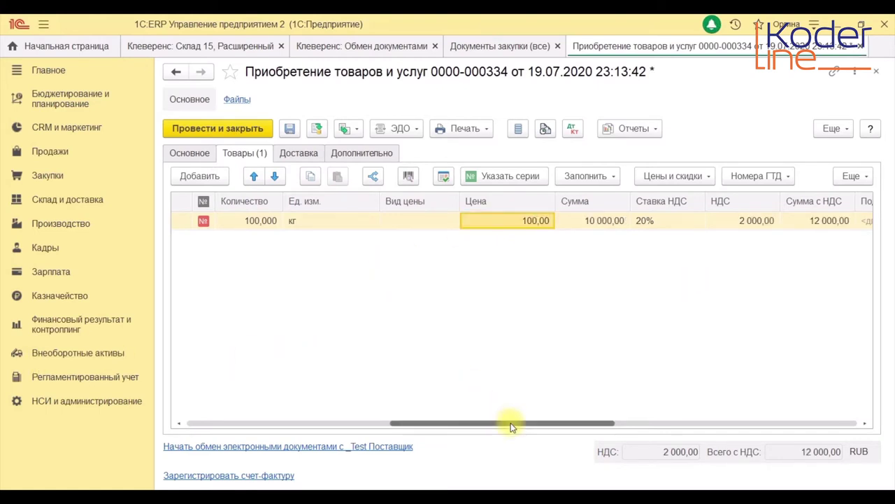
- Add a new series for _Test Нить_2 with number 0334/072020 and expiry date 19.07.22
{"action": "left_click_drag", "start_coordinate": [511, 426], "coordinate": [440, 422]}
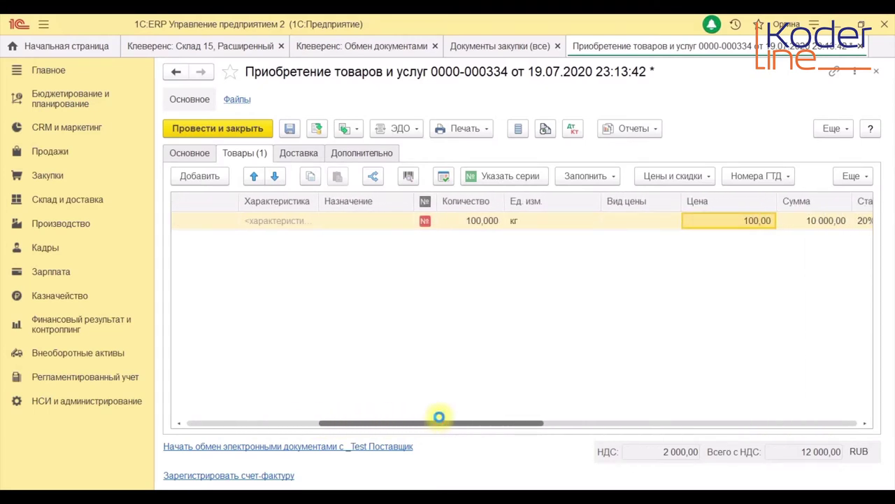
{"action": "left_click", "coordinate": [424, 224]}
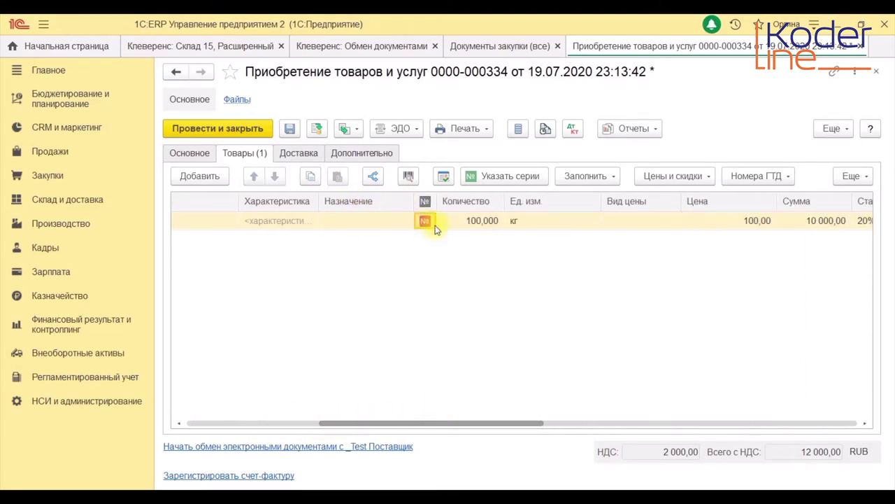
{"action": "left_click", "coordinate": [478, 175]}
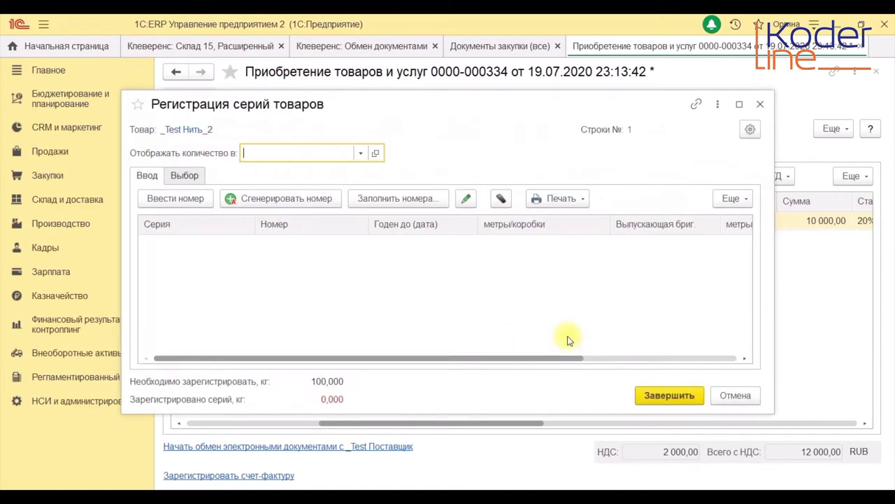
{"action": "left_click", "coordinate": [190, 200]}
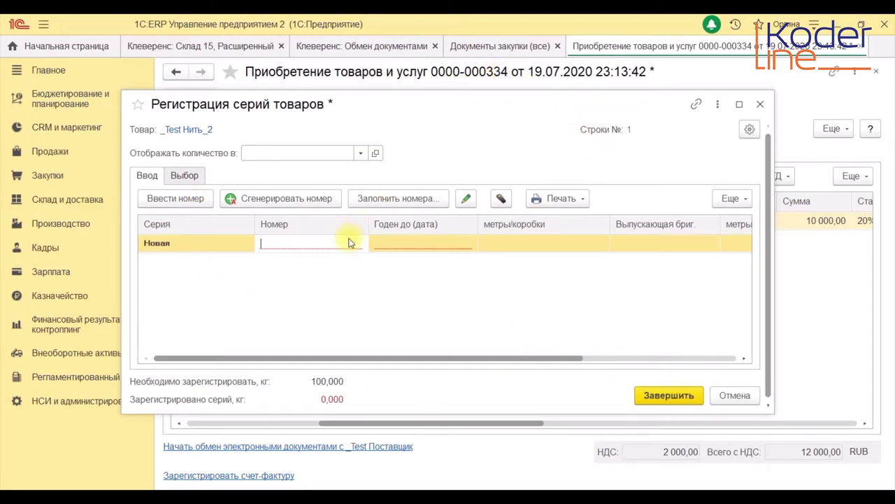
{"action": "type", "text": "0334/072020"}
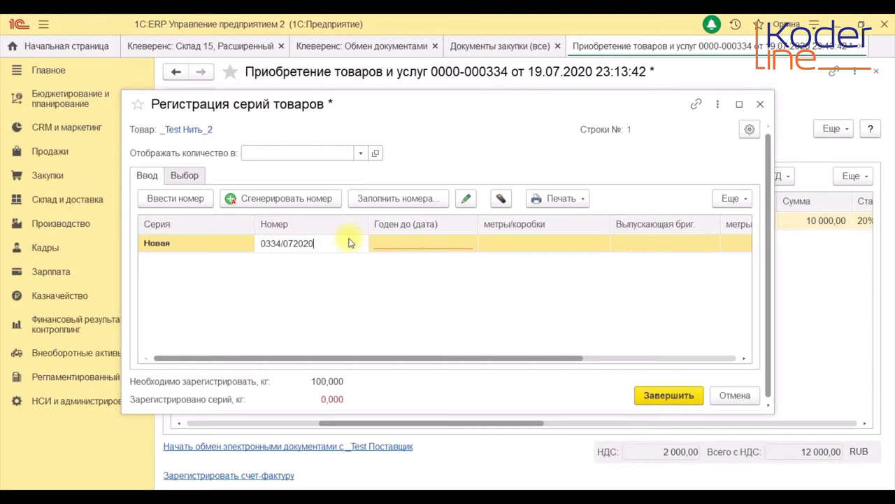
{"action": "left_click", "coordinate": [436, 248]}
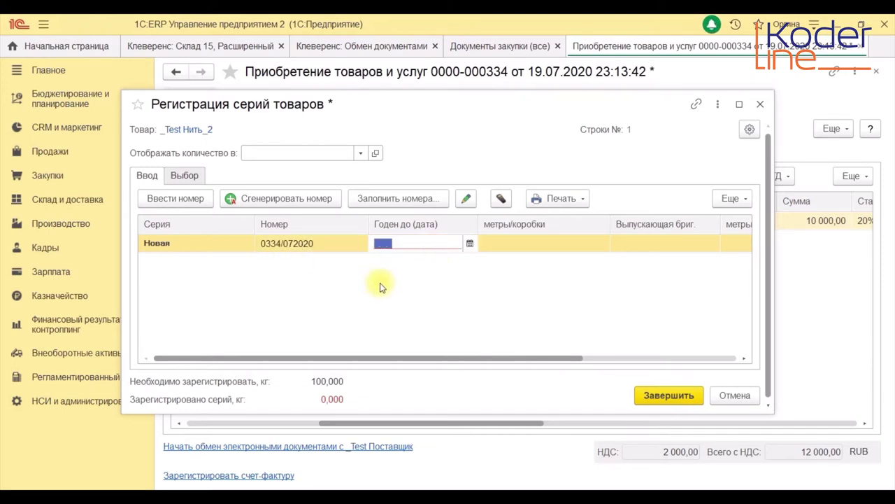
{"action": "type", "text": "07"}
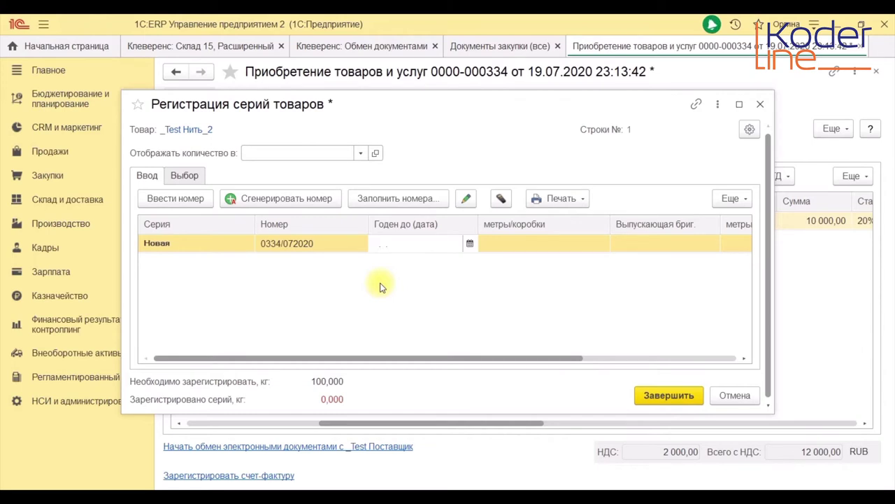
{"action": "type", "text": "190"}
- Set the new series' quantity to 100 kg, complete the series registration and post the purchase document
{"action": "left_click_drag", "start_coordinate": [566, 360], "coordinate": [719, 359]}
{"action": "left_click", "coordinate": [691, 248]}
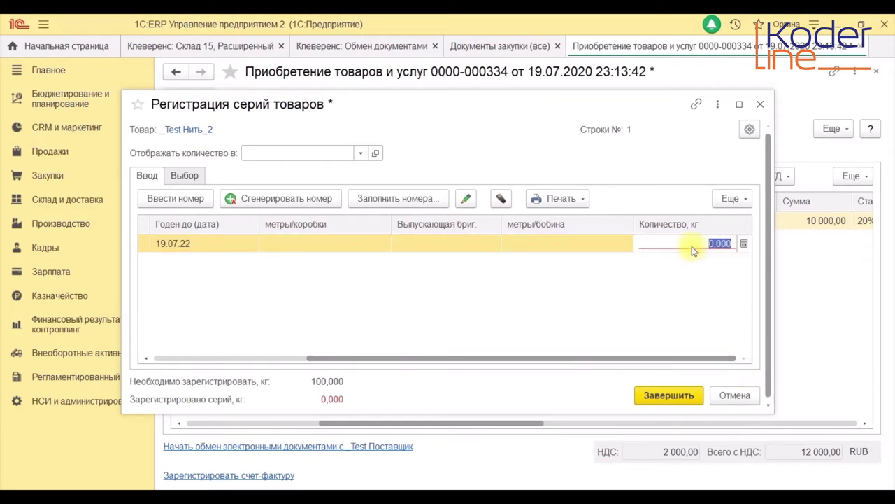
{"action": "type", "text": "100"}
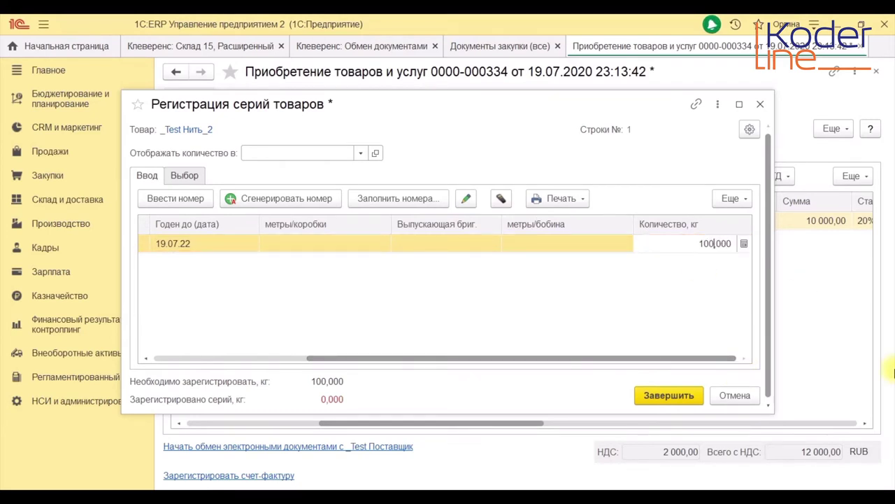
{"action": "left_click", "coordinate": [674, 396]}
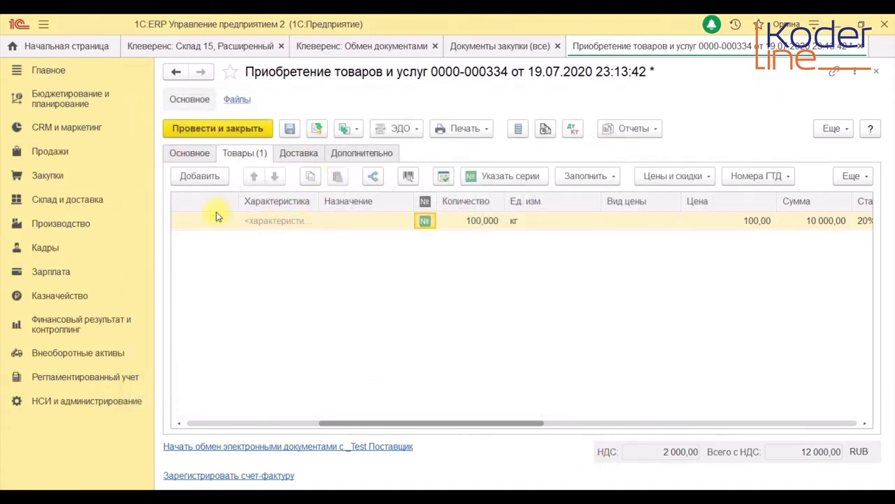
{"action": "left_click", "coordinate": [318, 131]}
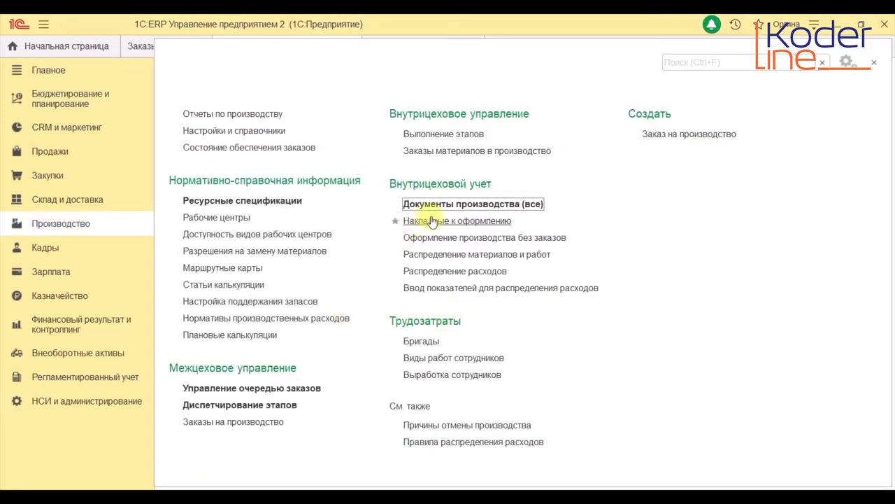
- Create a production document without an order (Производство без заказа) from the production documents and set its department to _Цех Приклейка
{"action": "left_click", "coordinate": [460, 206]}
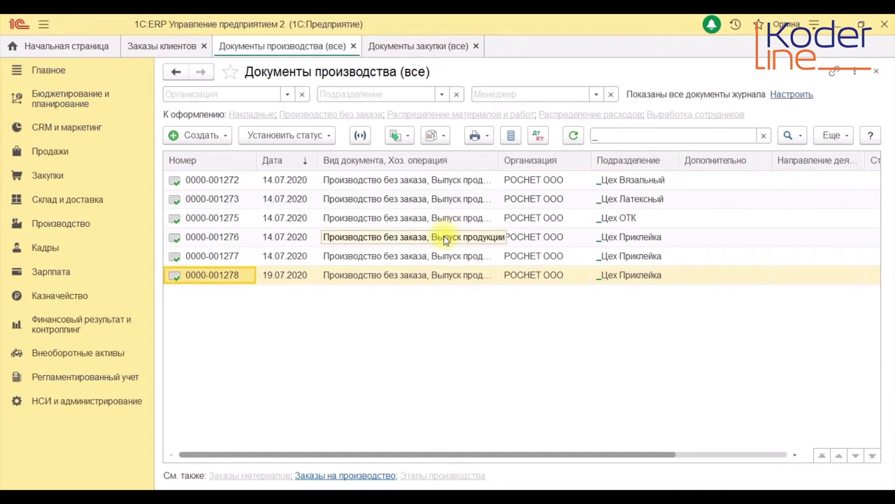
{"action": "left_click", "coordinate": [206, 140]}
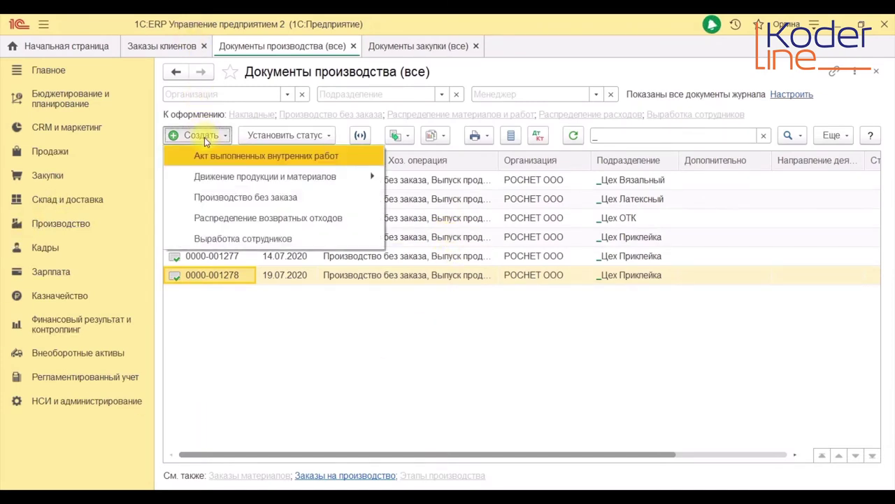
{"action": "left_click", "coordinate": [226, 198]}
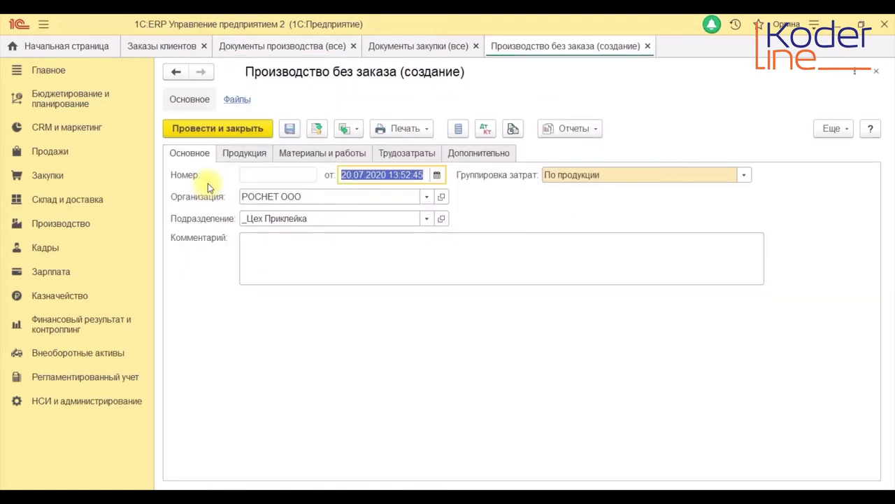
{"action": "left_click", "coordinate": [425, 217]}
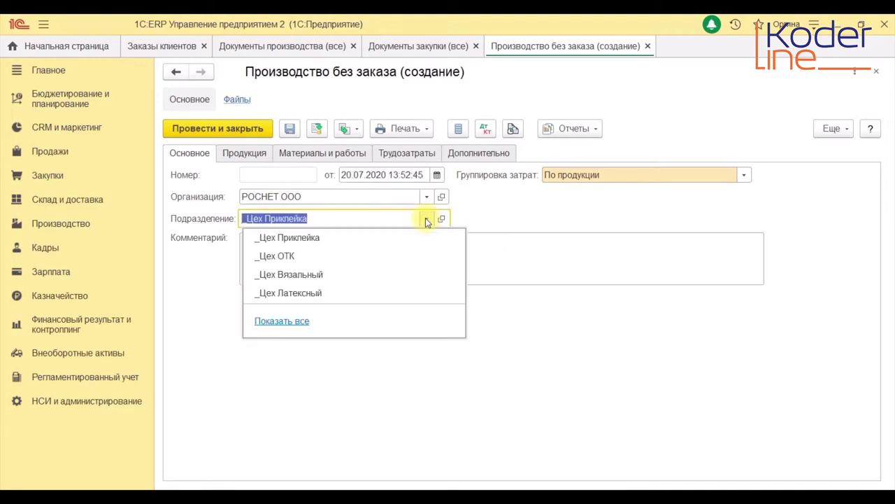
{"action": "left_click", "coordinate": [309, 239]}
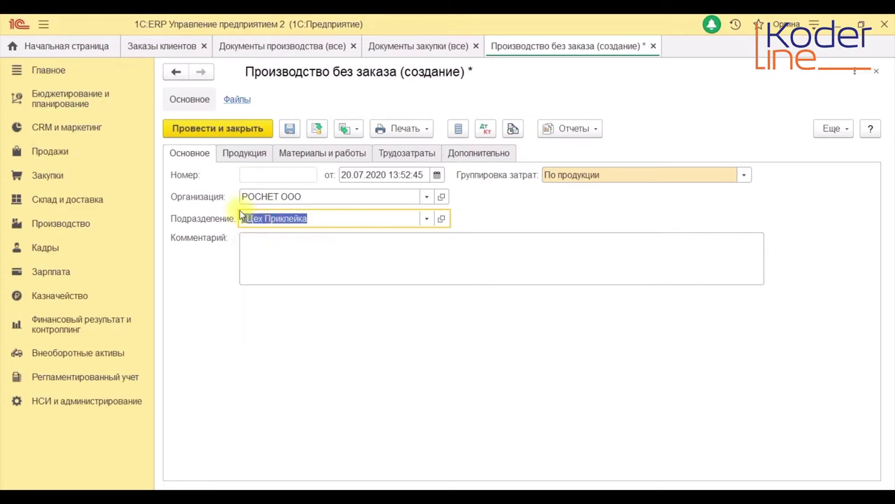
- Add the product _Test_Сетка 10 to the production output with the characteristic 4_приклейка,1_четырехугольник,0_,1_белый.17_FR_55_natur
{"action": "left_click", "coordinate": [249, 155]}
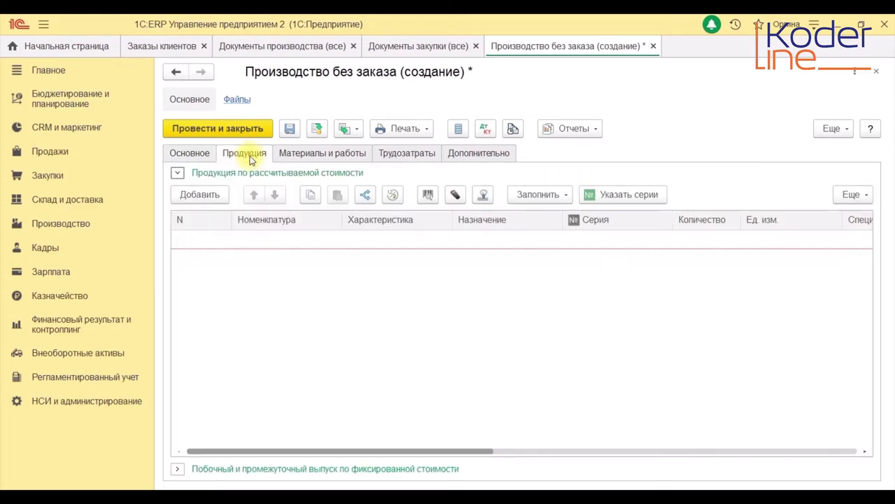
{"action": "left_click", "coordinate": [206, 195]}
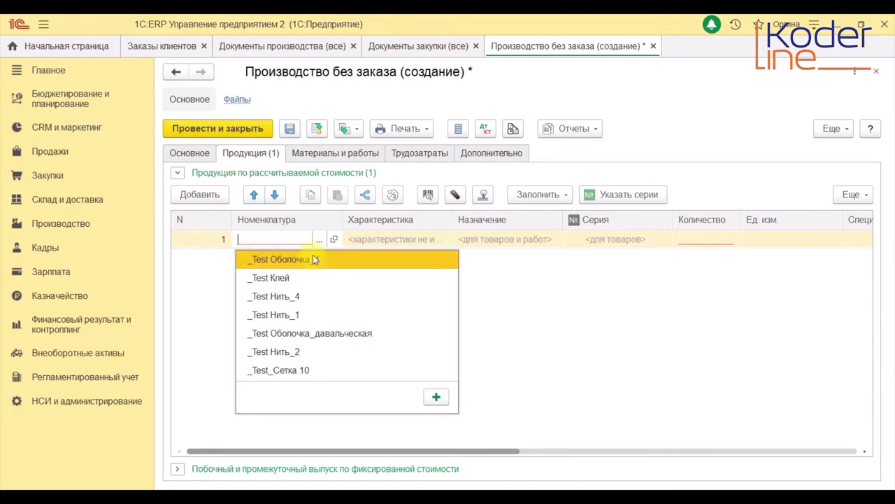
{"action": "left_click", "coordinate": [278, 370]}
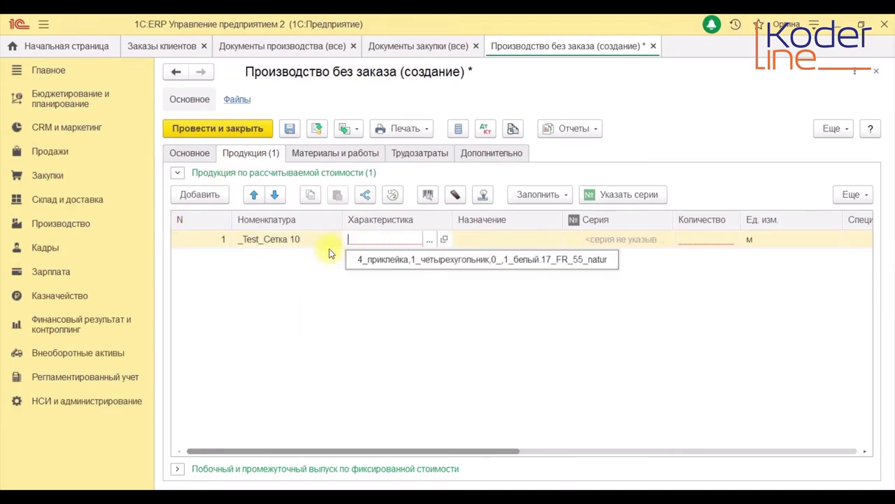
{"action": "left_click", "coordinate": [446, 261]}
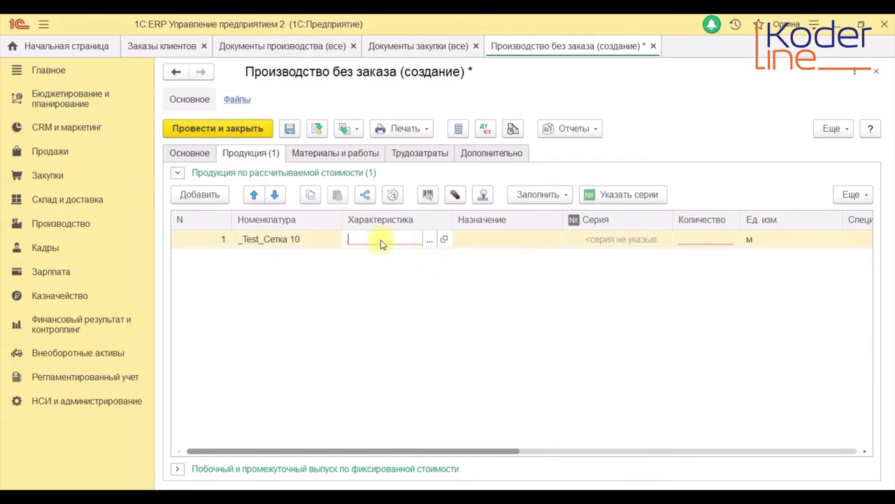
- Examine the item card of _Test_Сетка 10 from the product row, including its series and accounting settings, and close it
{"action": "left_click", "coordinate": [326, 238]}
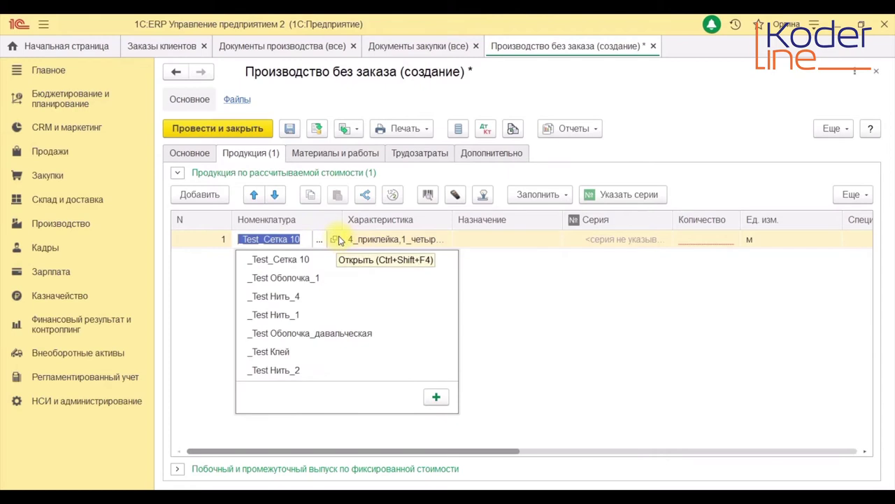
{"action": "left_click", "coordinate": [336, 237]}
{"action": "left_click", "coordinate": [334, 238]}
{"action": "left_click", "coordinate": [292, 239]}
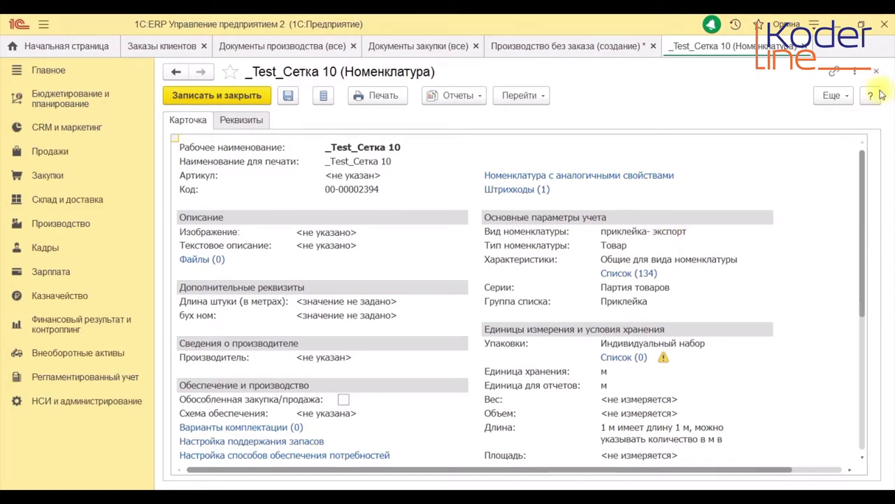
{"action": "key", "text": "Escape"}
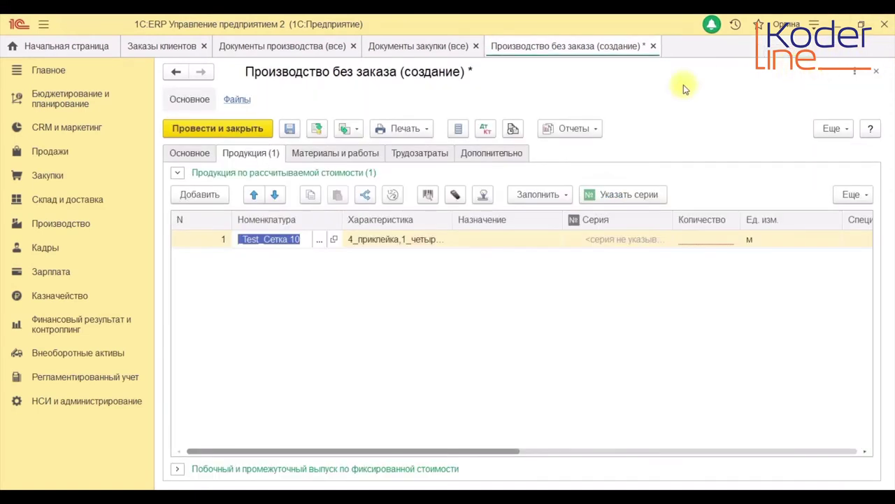
- Set the output quantity of _Test_Сетка 10 to 100 m
{"action": "left_click", "coordinate": [706, 241]}
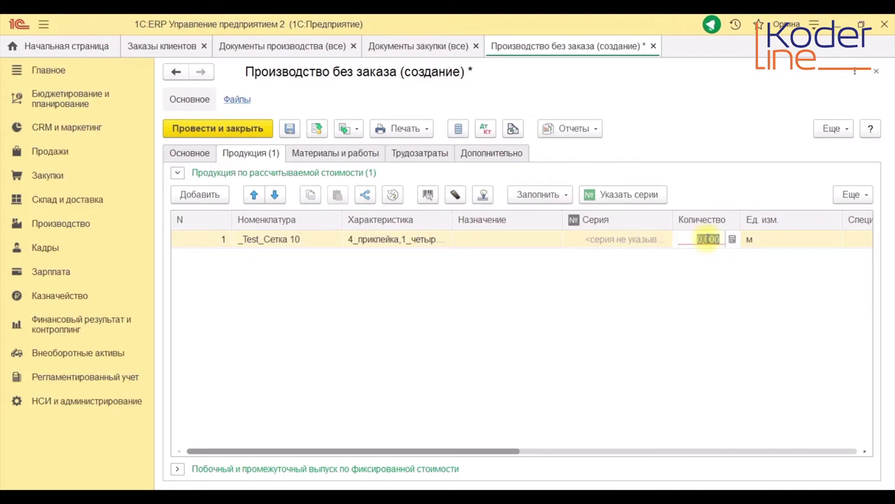
{"action": "type", "text": "1"}
{"action": "left_click", "coordinate": [793, 383]}
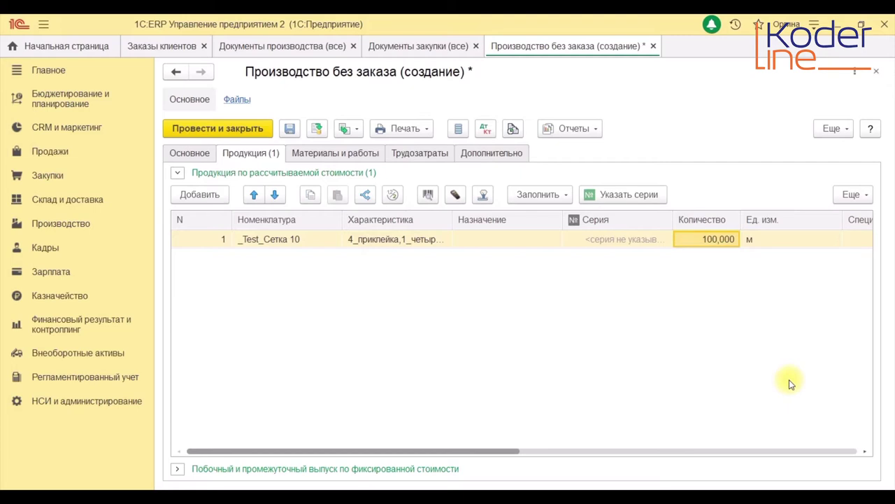
- Set the recipient of the _Test_Сетка 10 output to the warehouse Склад готовой продукции
{"action": "key", "text": "Tab"}
{"action": "key", "text": "Tab"}
{"action": "key", "text": "Tab"}
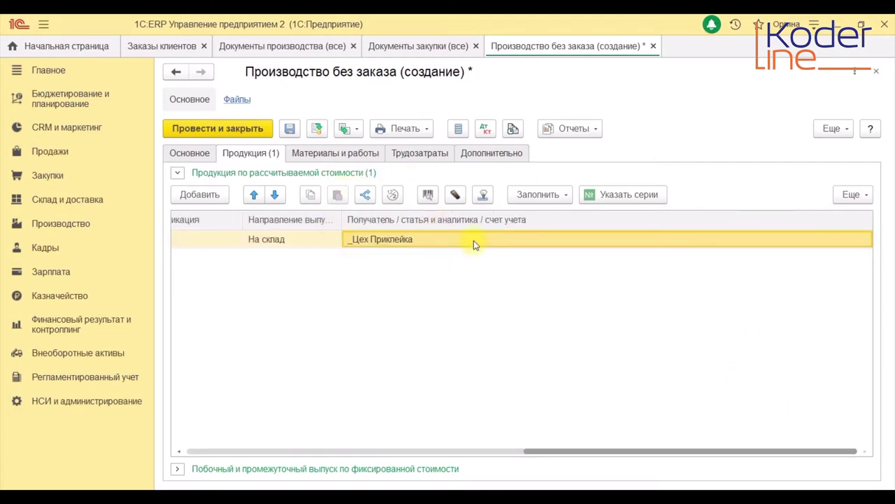
{"action": "left_click", "coordinate": [840, 245]}
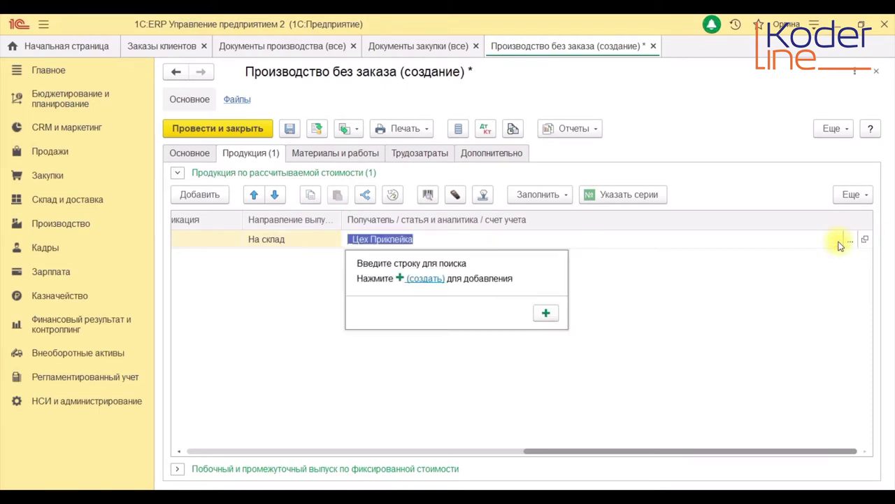
{"action": "left_click", "coordinate": [852, 243]}
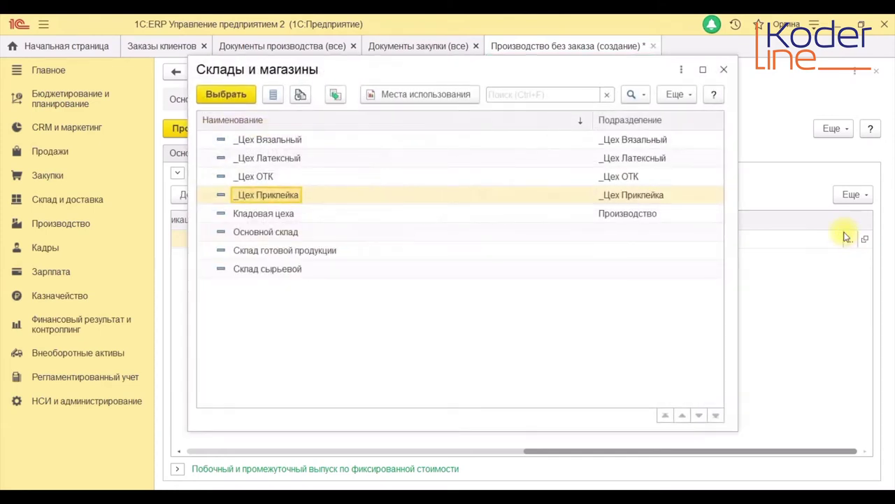
{"action": "double_click", "coordinate": [293, 256]}
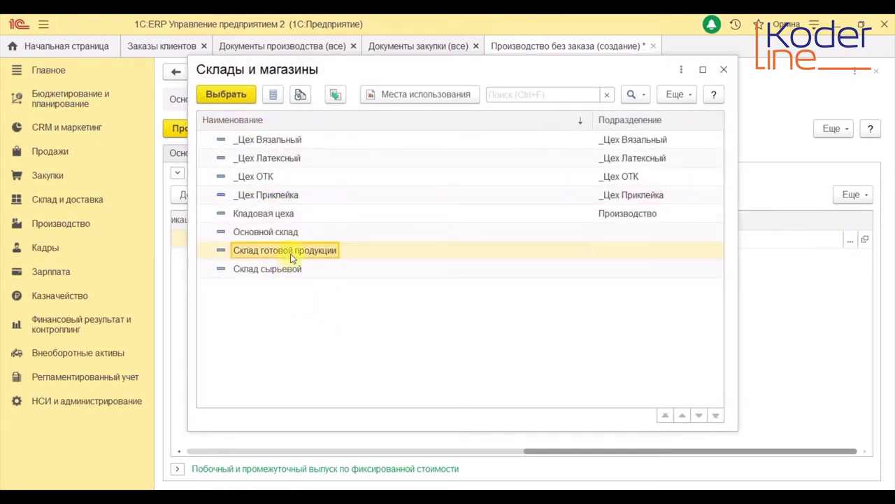
{"action": "left_click_drag", "start_coordinate": [600, 449], "coordinate": [150, 450]}
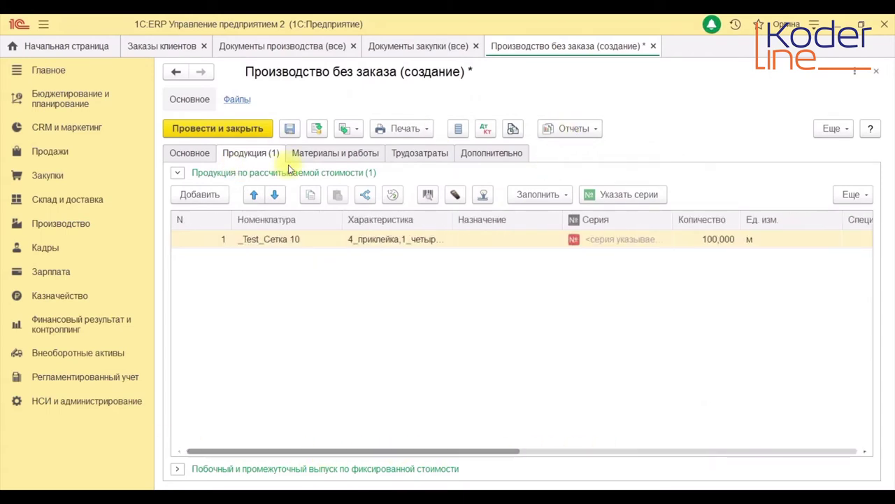
- Add _Test Нить_2 to the production materials with a quantity of 100 kg
{"action": "left_click", "coordinate": [311, 152]}
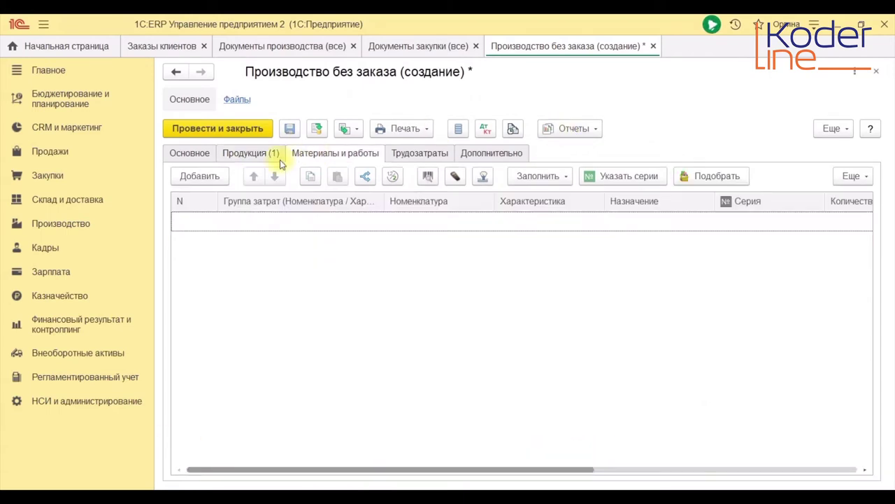
{"action": "left_click", "coordinate": [199, 176]}
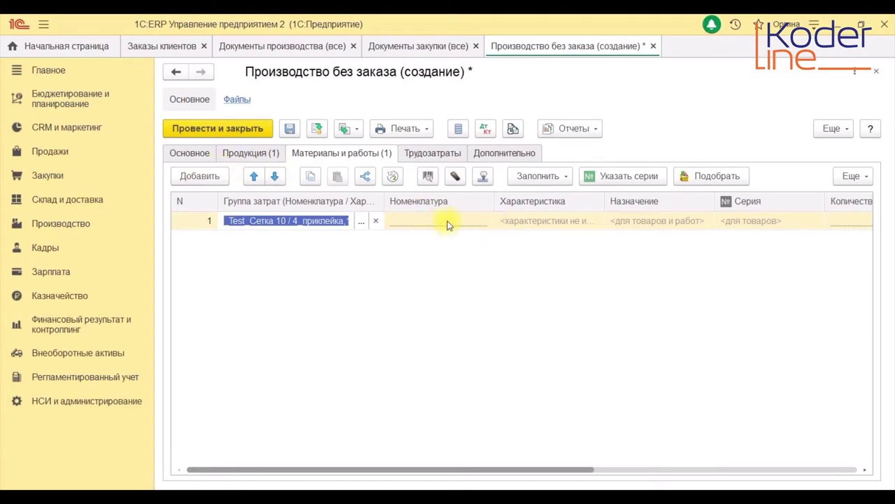
{"action": "left_click", "coordinate": [465, 226]}
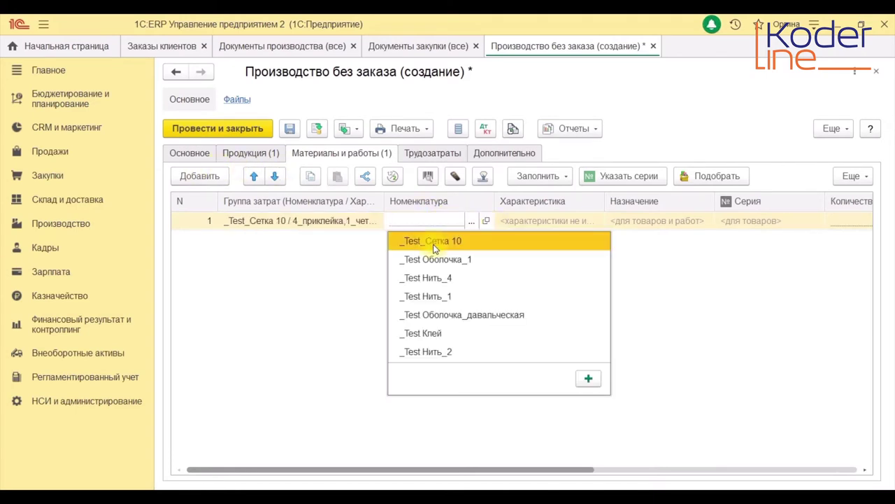
{"action": "left_click", "coordinate": [430, 352]}
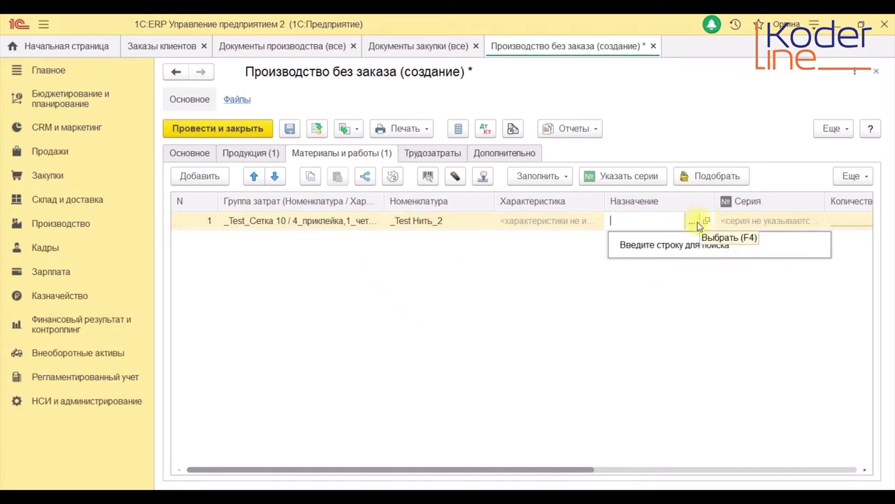
{"action": "left_click", "coordinate": [836, 221]}
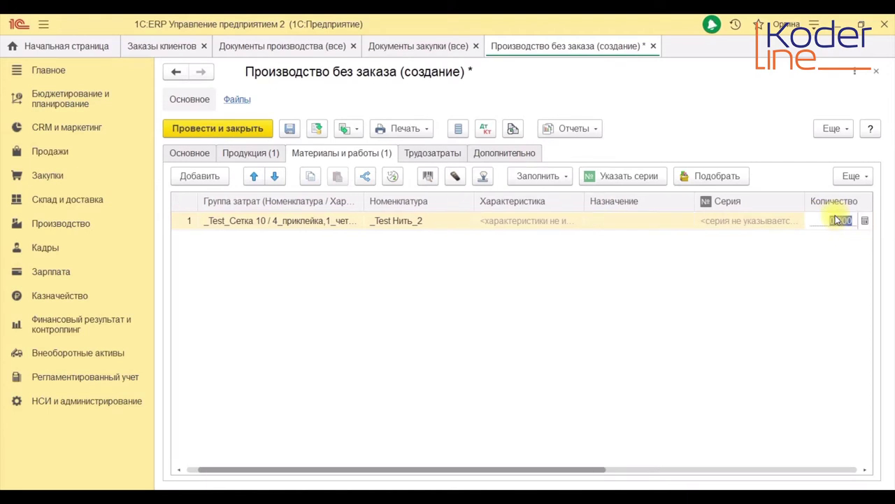
{"action": "type", "text": "100"}
{"action": "left_click", "coordinate": [656, 379]}
- Set the warehouse of the _Test Нить_2 material row to Склад сырьевой
{"action": "left_click_drag", "start_coordinate": [589, 468], "coordinate": [770, 448]}
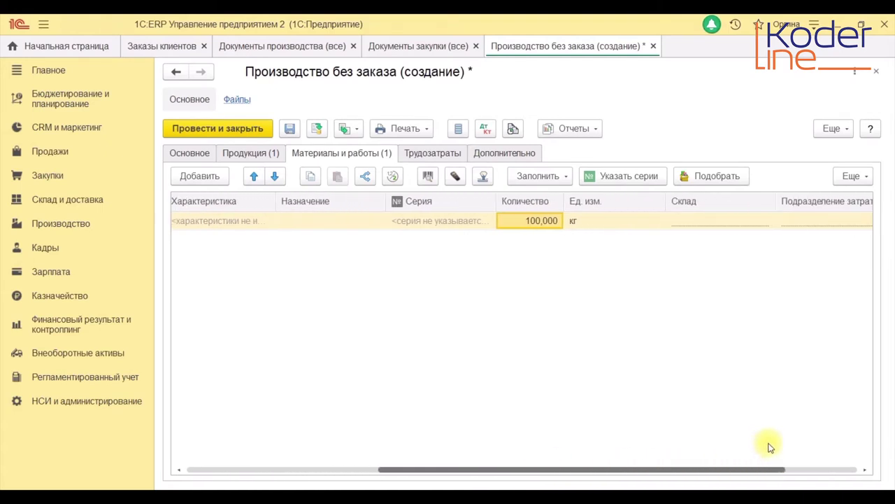
{"action": "left_click", "coordinate": [741, 220]}
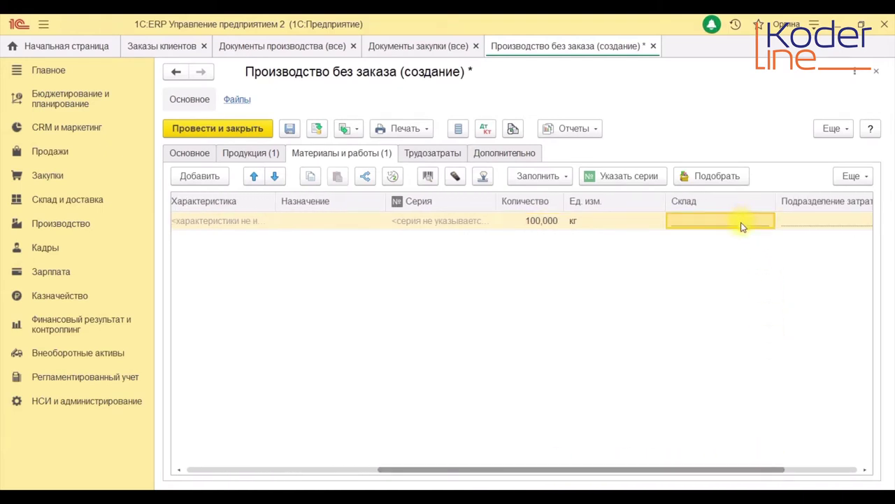
{"action": "left_click", "coordinate": [742, 223]}
{"action": "left_click", "coordinate": [751, 224]}
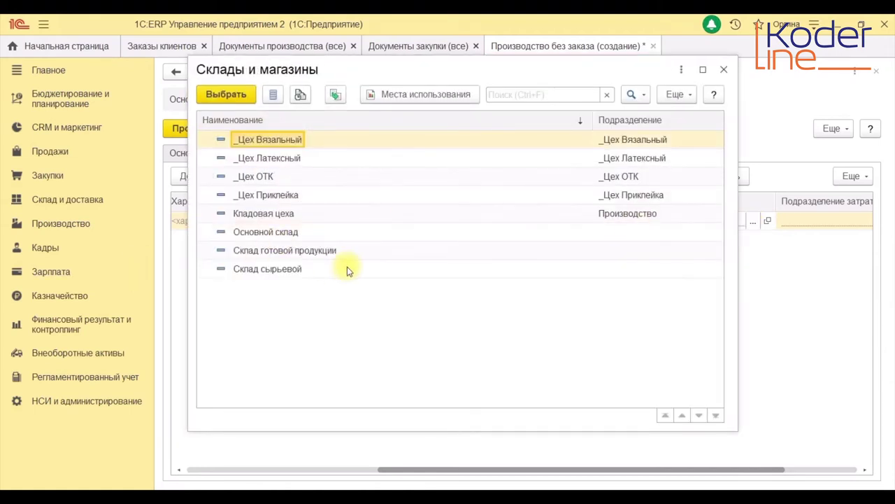
{"action": "double_click", "coordinate": [347, 267]}
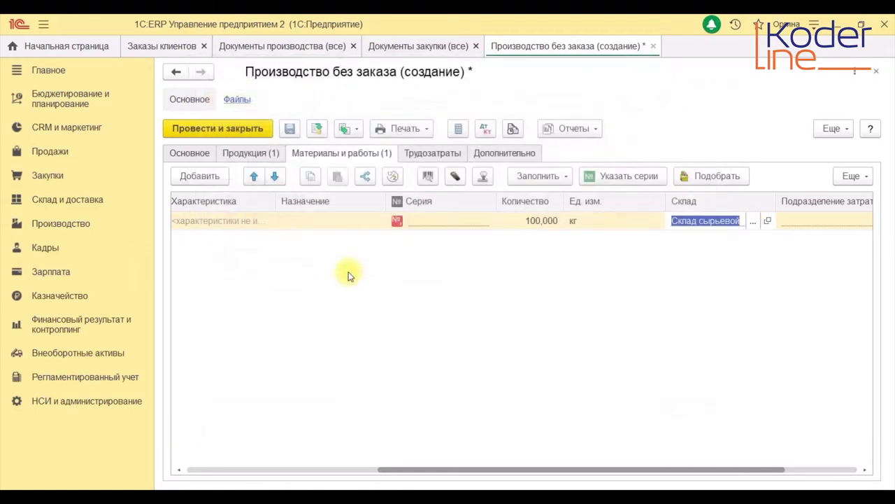
- Set the cost department of the _Test Нить_2 row to _Цех Приклейка and its costing item to Сырье
{"action": "left_click", "coordinate": [834, 221]}
{"action": "left_click", "coordinate": [787, 244]}
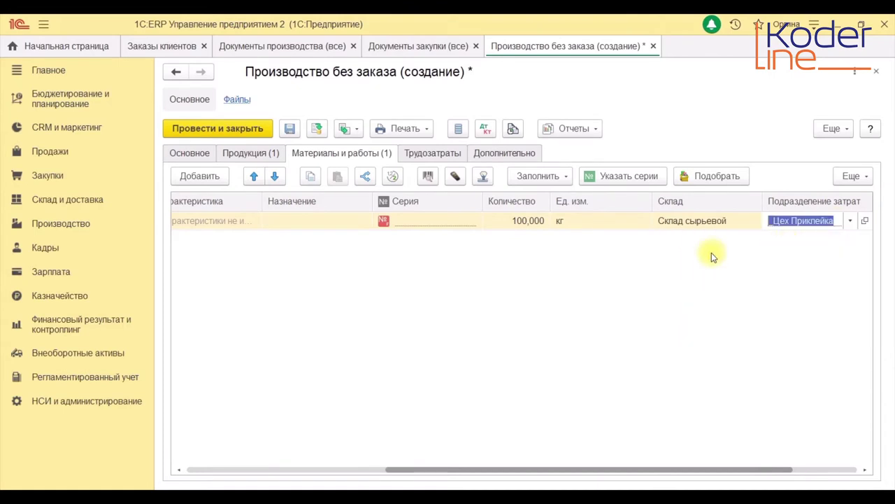
{"action": "left_click_drag", "start_coordinate": [741, 469], "coordinate": [848, 465]}
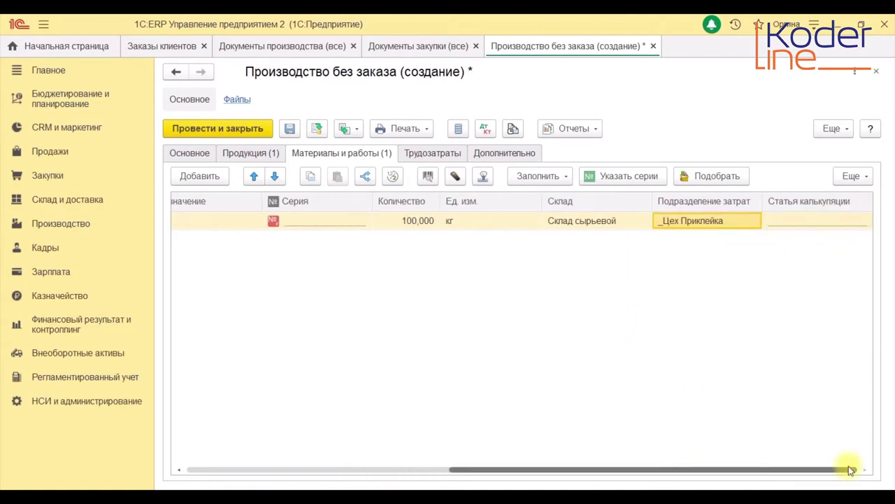
{"action": "left_click", "coordinate": [860, 222]}
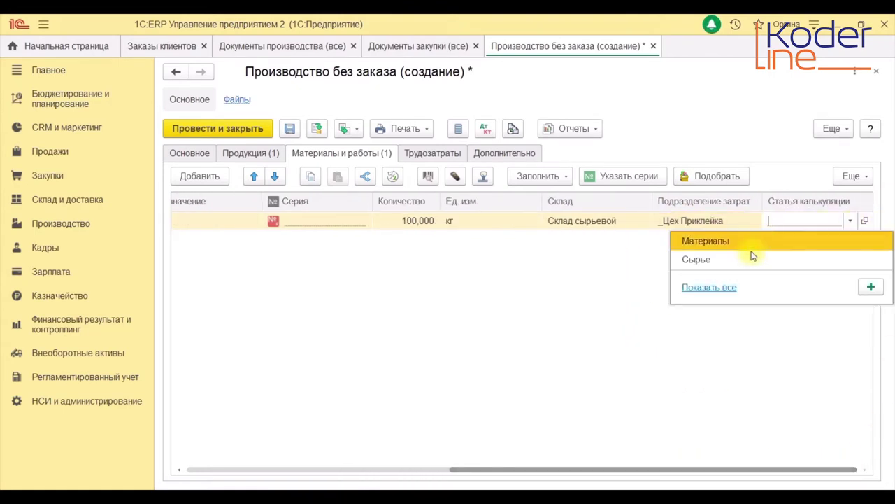
{"action": "left_click", "coordinate": [721, 265]}
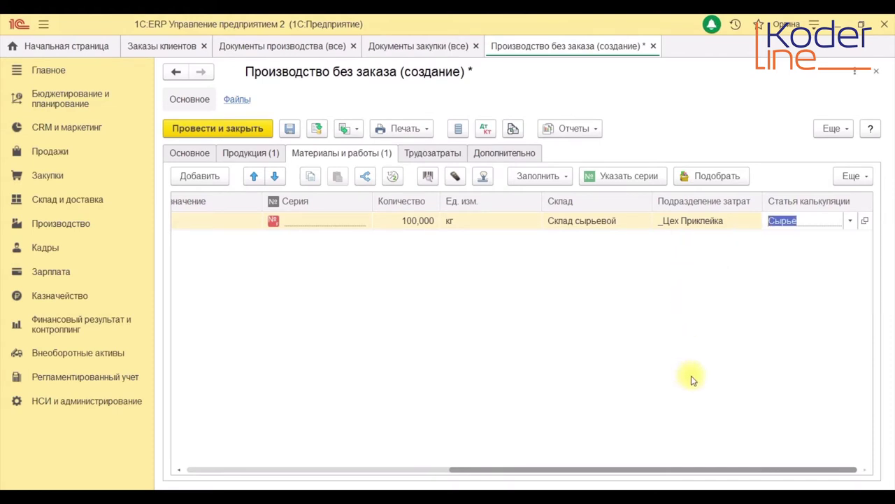
- Add _Test Клей as the second production material with a quantity of 0,2 kg
{"action": "left_click_drag", "start_coordinate": [703, 471], "coordinate": [385, 470]}
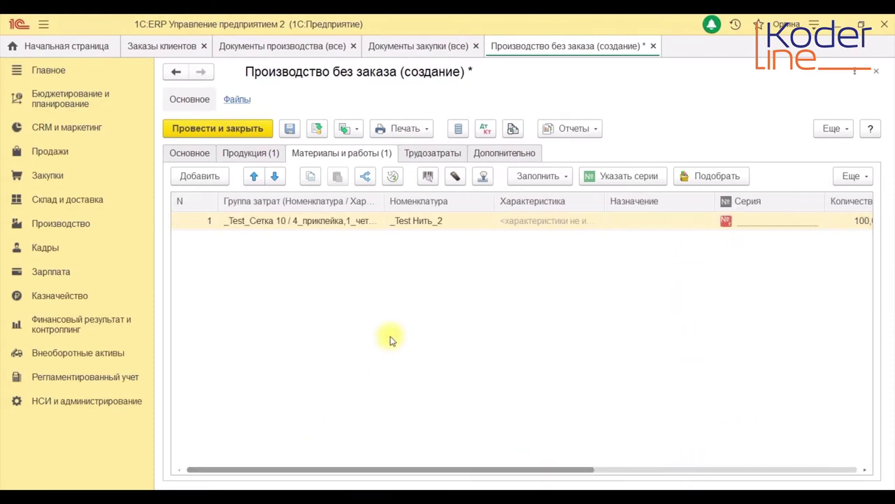
{"action": "left_click", "coordinate": [220, 177]}
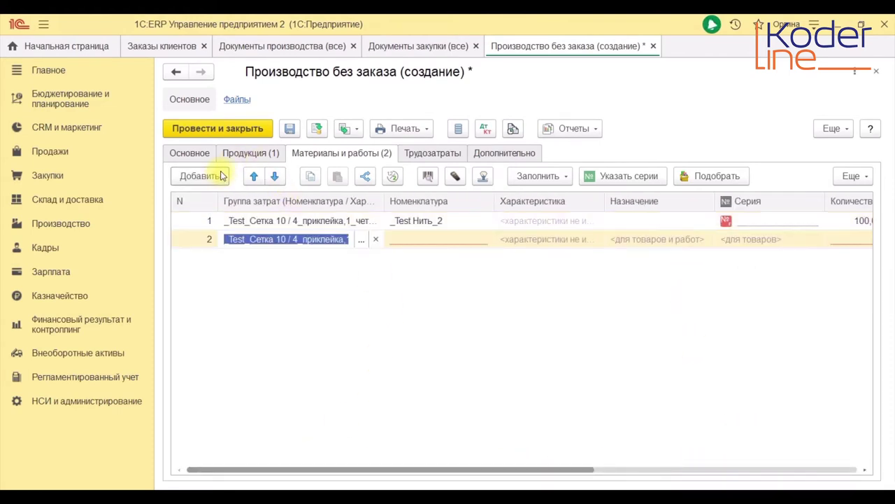
{"action": "left_click", "coordinate": [469, 238]}
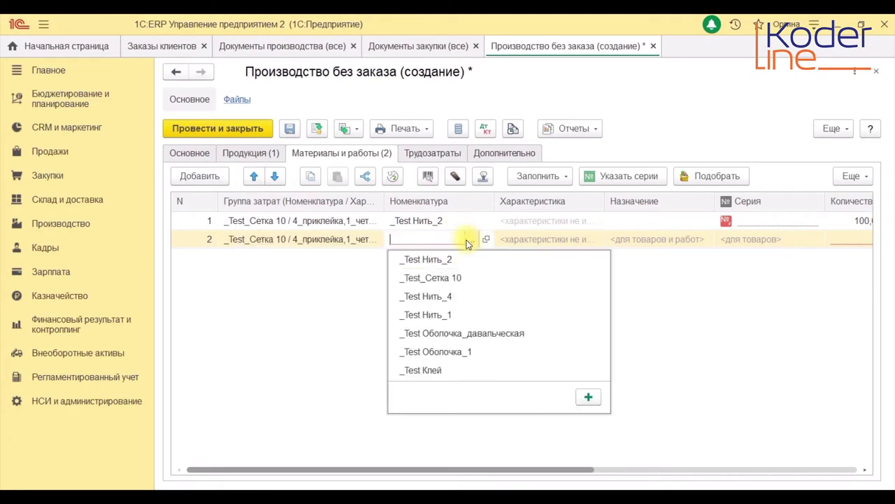
{"action": "left_click", "coordinate": [466, 370]}
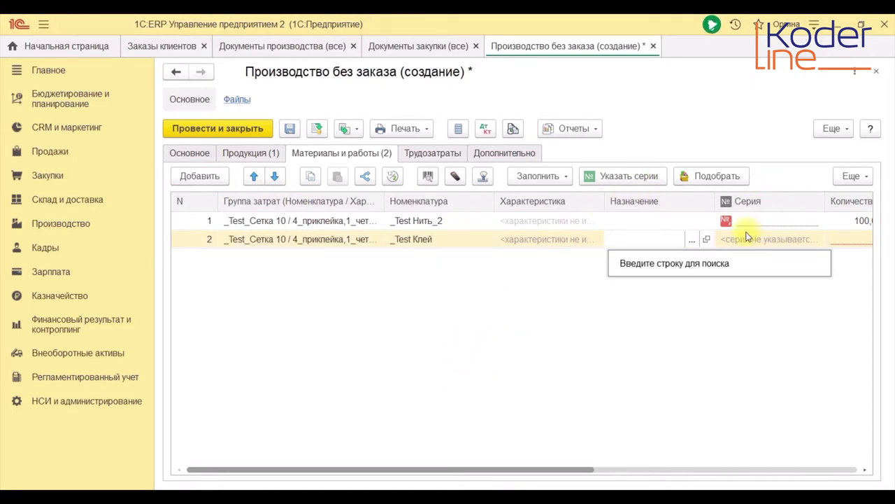
{"action": "left_click", "coordinate": [849, 239]}
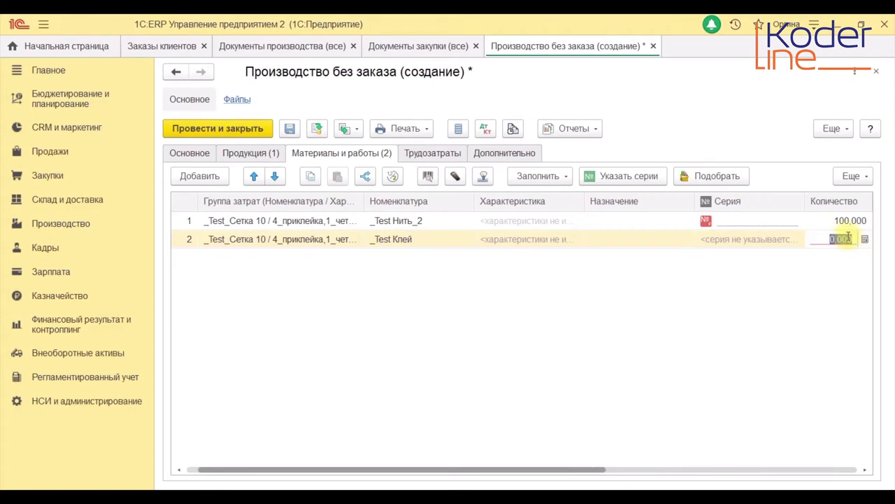
{"action": "left_click", "coordinate": [848, 239]}
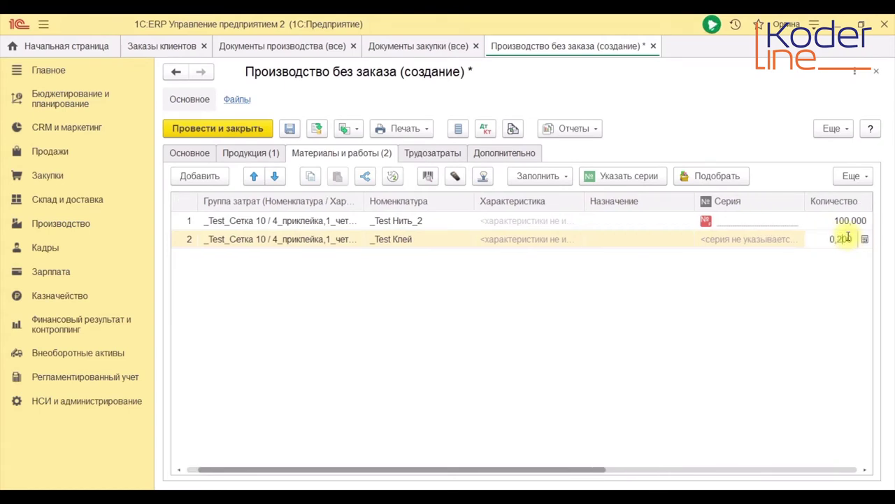
{"action": "key", "text": "Return"}
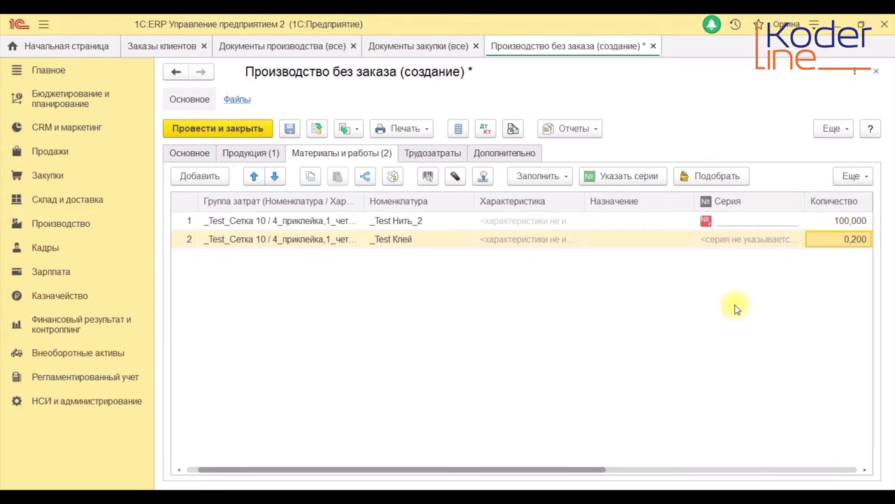
- Set the warehouse of the _Test Клей material row to Склад сырьевой
{"action": "left_click_drag", "start_coordinate": [549, 463], "coordinate": [768, 462]}
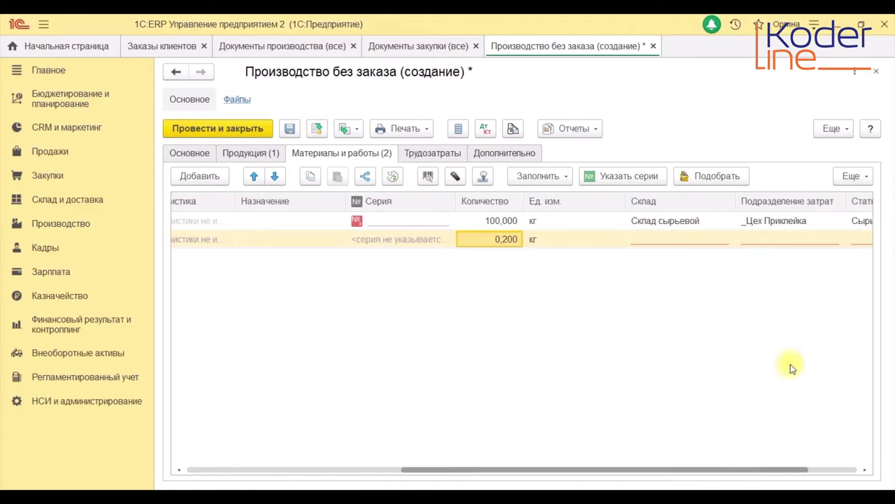
{"action": "left_click", "coordinate": [726, 242]}
{"action": "left_click", "coordinate": [731, 240]}
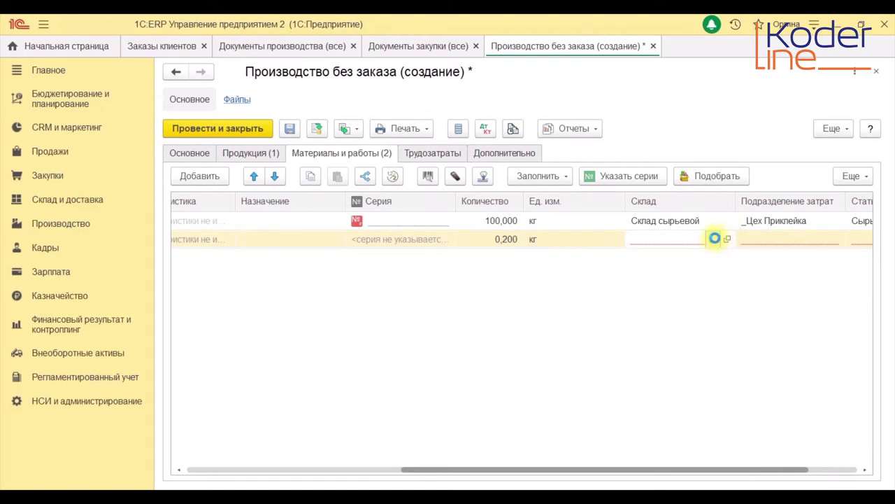
{"action": "left_click", "coordinate": [714, 239]}
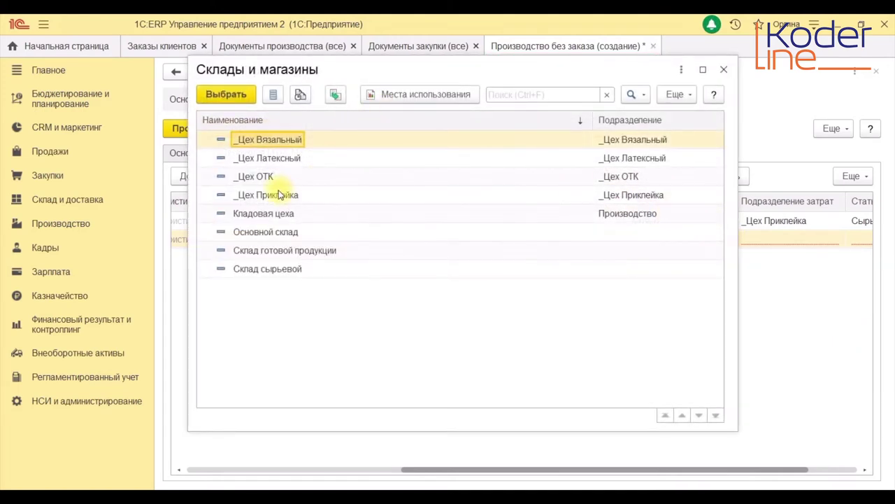
{"action": "left_click", "coordinate": [277, 269]}
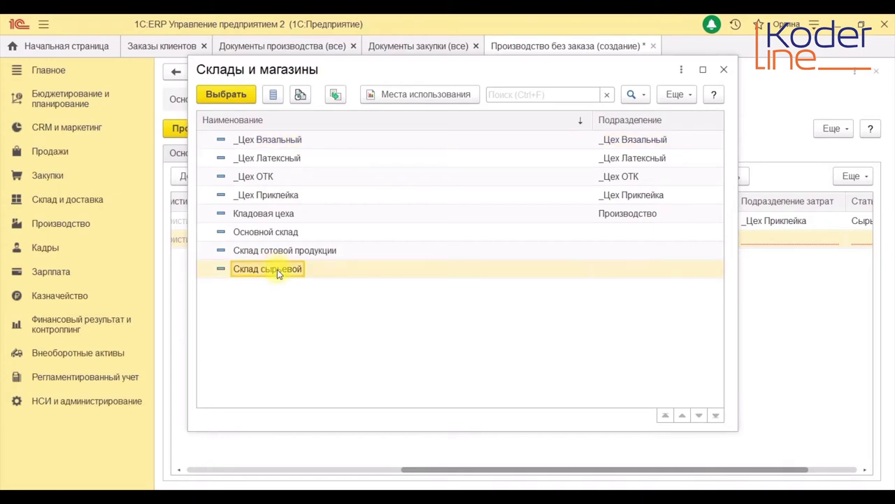
{"action": "double_click", "coordinate": [277, 270]}
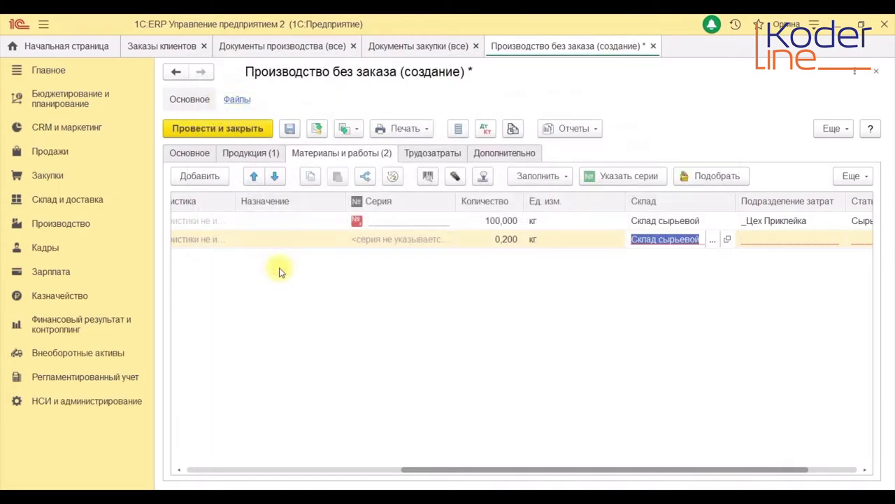
- Set the cost department of the _Test Клей row to _Цех Приклейка and its costing item to Материалы
{"action": "left_click", "coordinate": [812, 240]}
{"action": "left_click", "coordinate": [756, 259]}
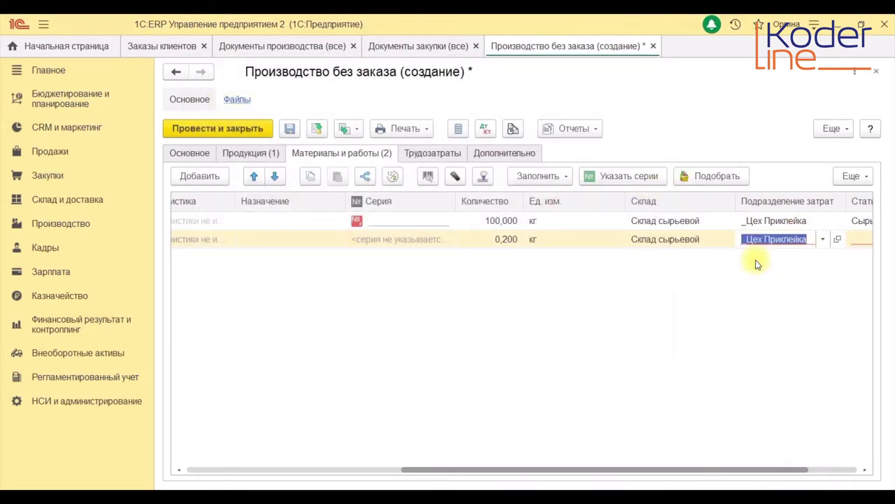
{"action": "left_click", "coordinate": [856, 239]}
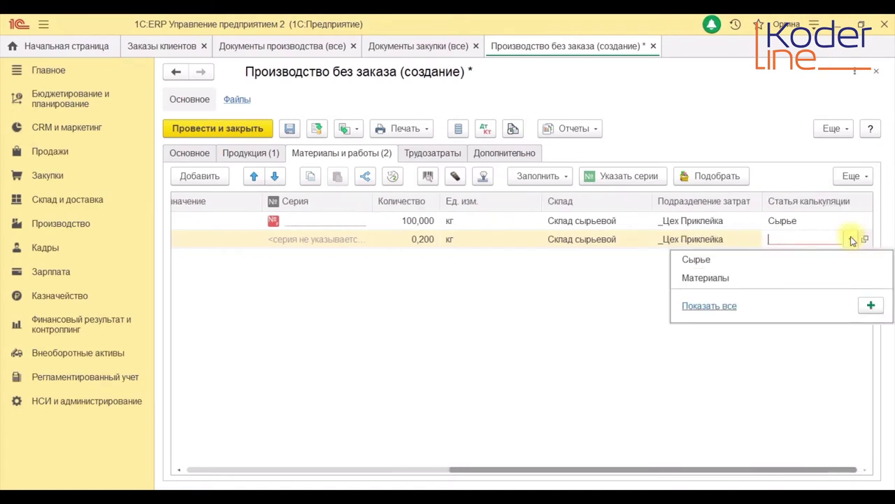
{"action": "left_click", "coordinate": [708, 278]}
- Add _Test Оболочка_1 as the third production material with a quantity of 50 m
{"action": "left_click_drag", "start_coordinate": [696, 475], "coordinate": [433, 474]}
{"action": "left_click", "coordinate": [198, 176]}
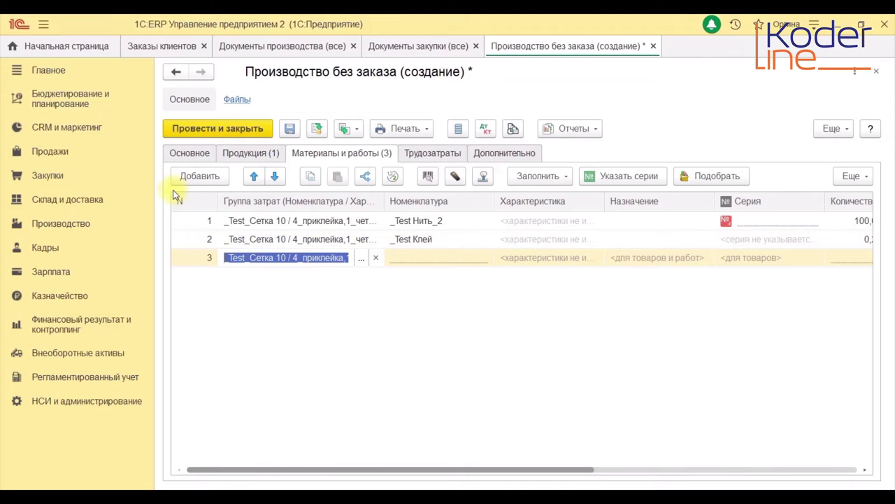
{"action": "left_click", "coordinate": [459, 256]}
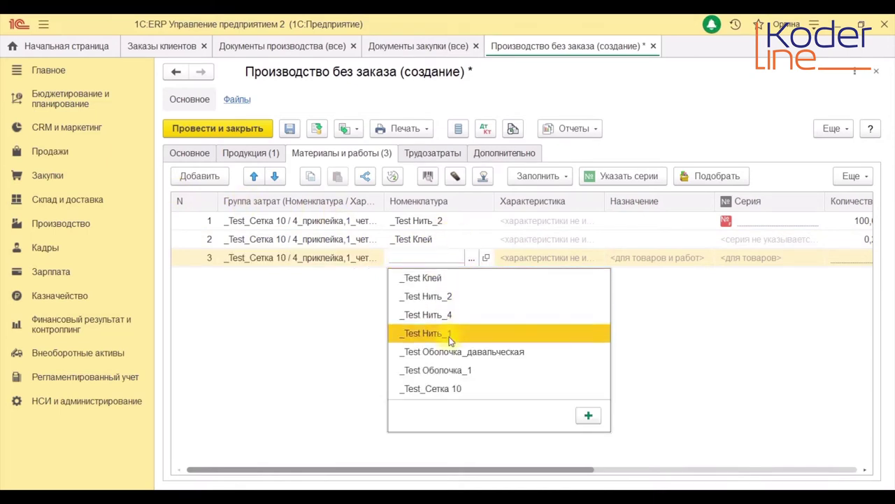
{"action": "left_click", "coordinate": [373, 360]}
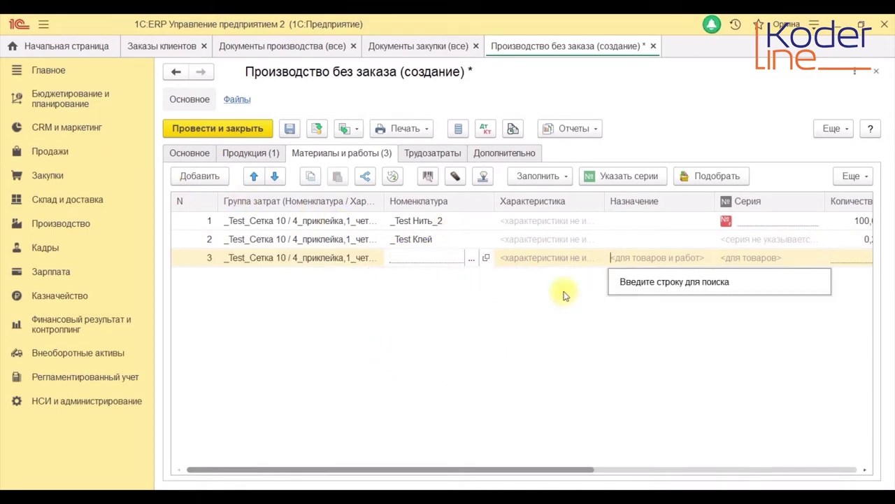
{"action": "left_click", "coordinate": [842, 258]}
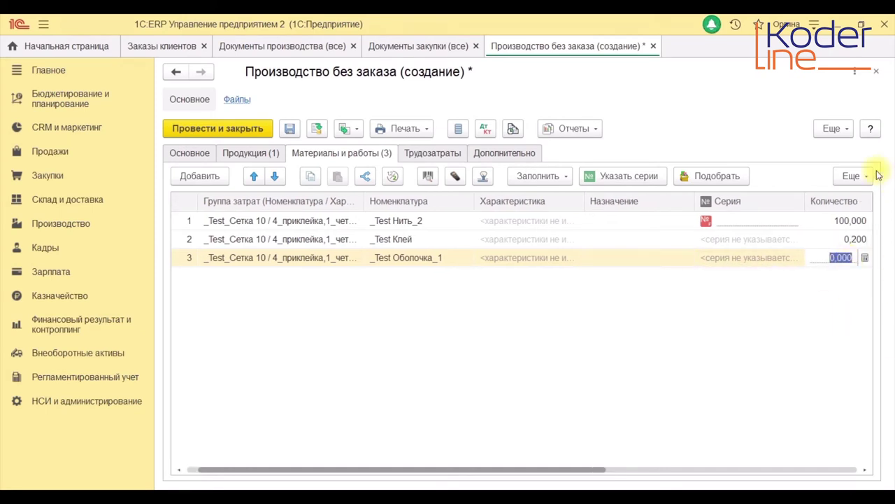
{"action": "type", "text": "50"}
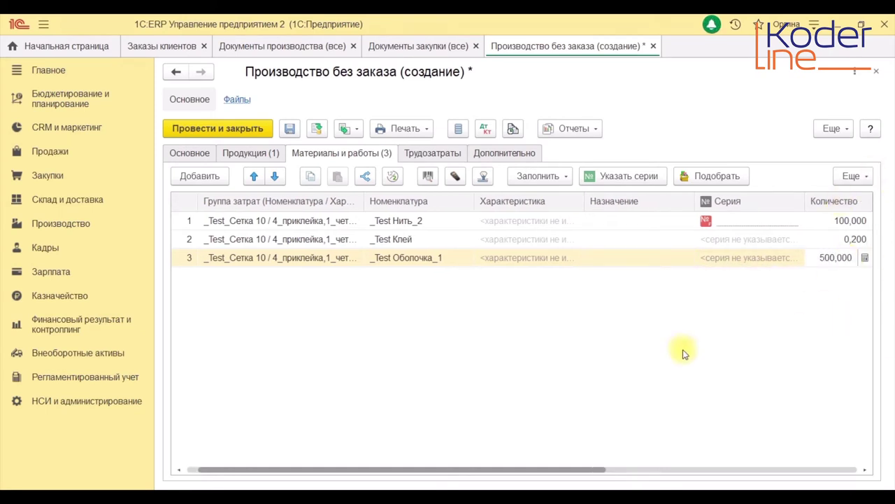
{"action": "key", "text": "BackSpace"}
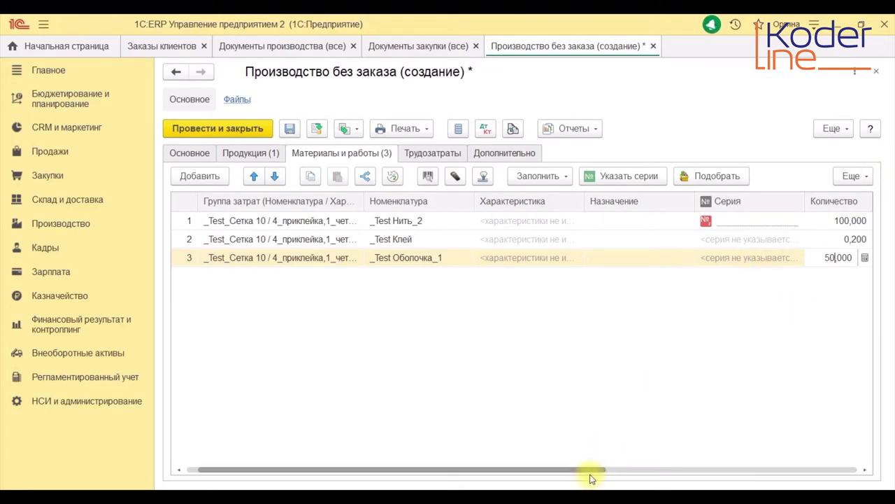
- Set the warehouse of the _Test Оболочка_1 material row to Склад сырьевой
{"action": "left_click_drag", "start_coordinate": [585, 472], "coordinate": [736, 481]}
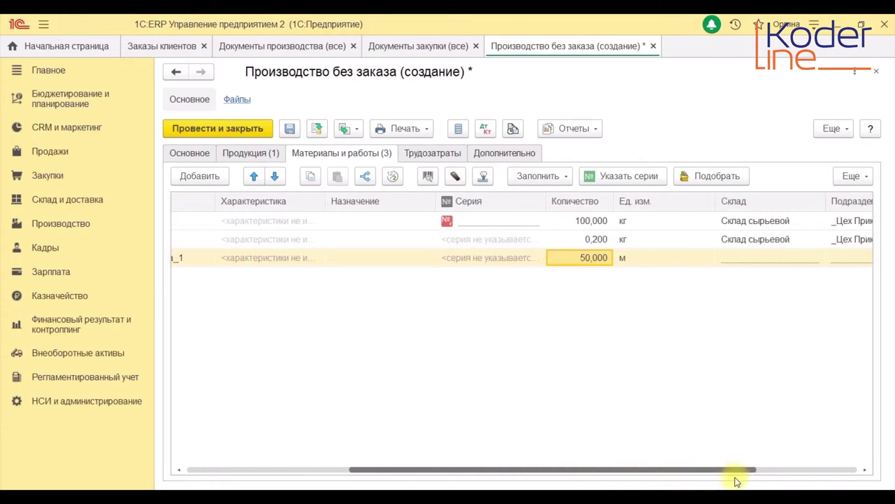
{"action": "left_click", "coordinate": [770, 256]}
{"action": "left_click", "coordinate": [769, 256]}
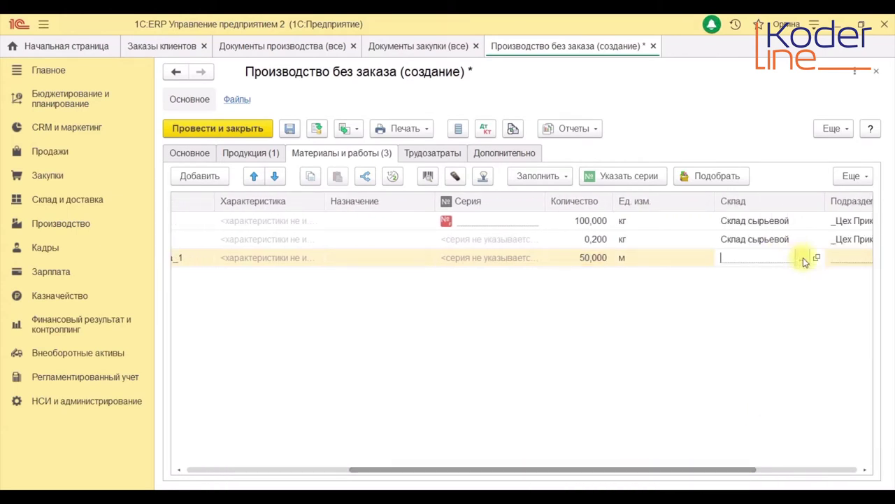
{"action": "left_click", "coordinate": [802, 258]}
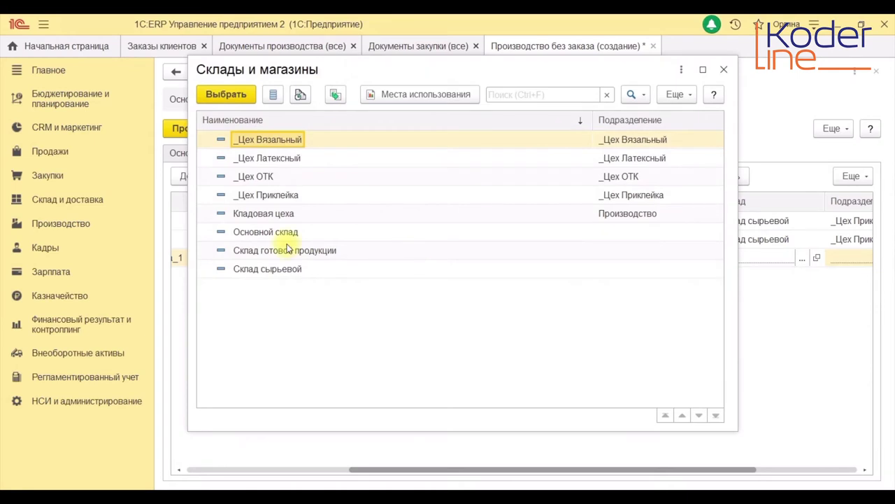
{"action": "double_click", "coordinate": [252, 273]}
- Set the cost department of the _Test Оболочка_1 row to _Цех Приклейка and its costing item to Материалы
{"action": "left_click", "coordinate": [859, 258]}
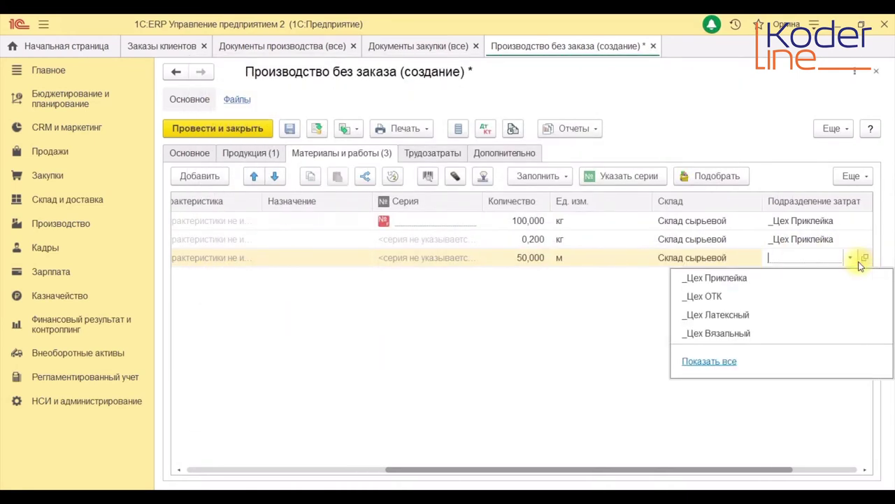
{"action": "left_click", "coordinate": [767, 280]}
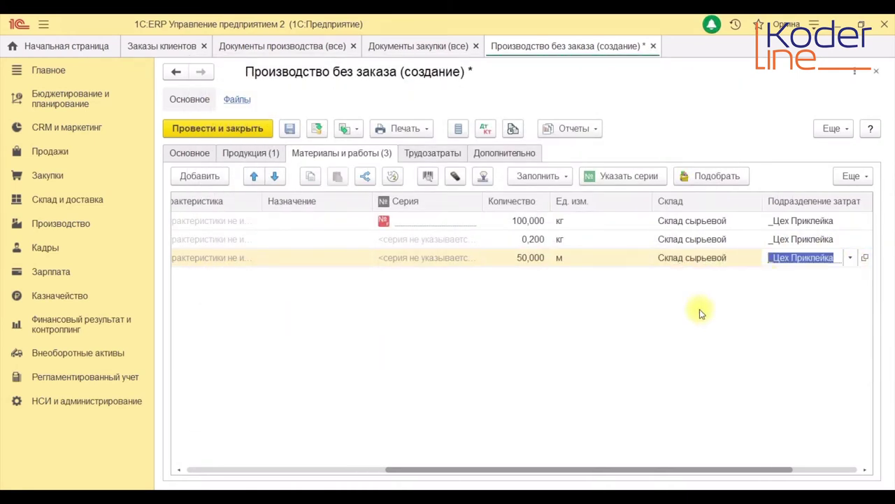
{"action": "left_click_drag", "start_coordinate": [724, 474], "coordinate": [832, 480]}
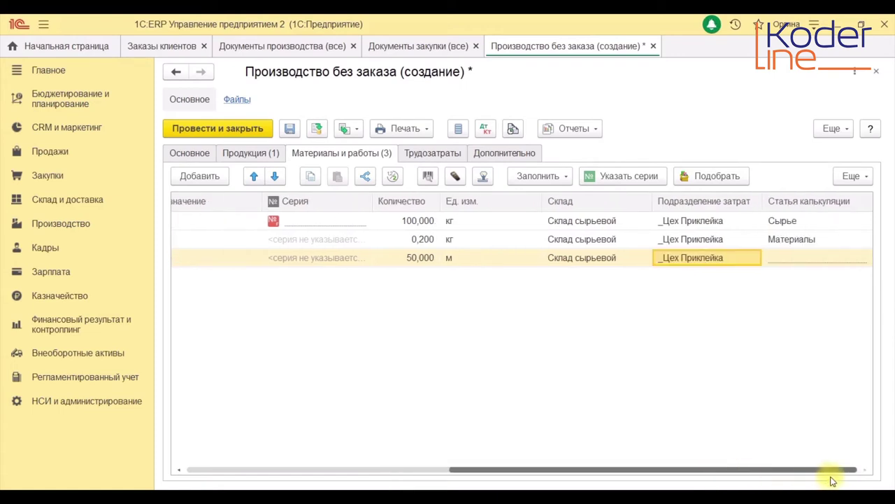
{"action": "left_click", "coordinate": [842, 261]}
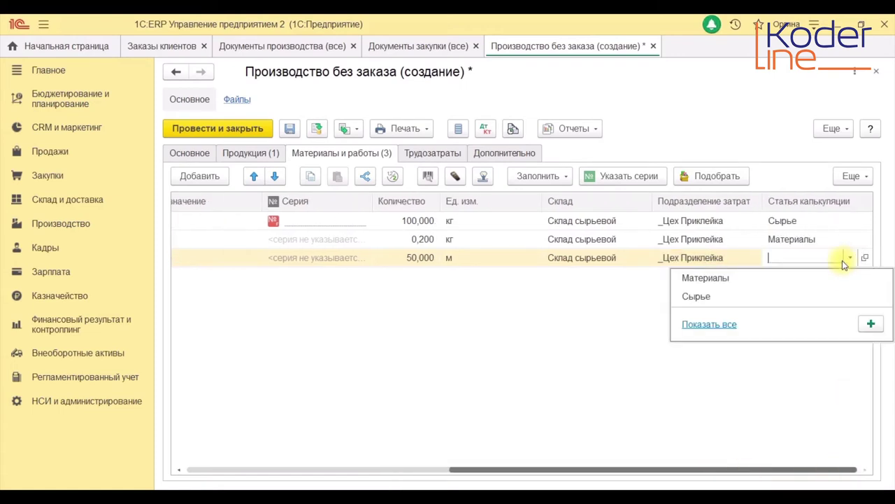
{"action": "left_click", "coordinate": [754, 278]}
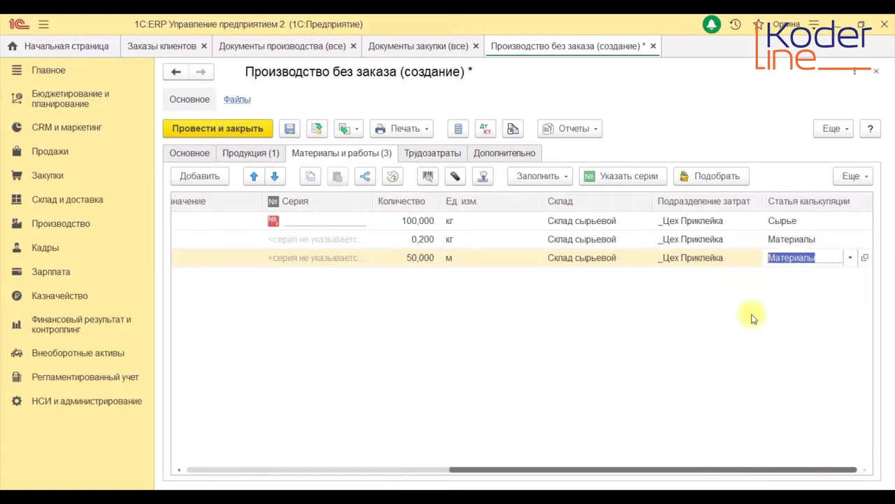
- Save the production document and assign the free-stock series 0331/0720 to the _Test Нить_2 material row
{"action": "left_click_drag", "start_coordinate": [706, 476], "coordinate": [394, 474]}
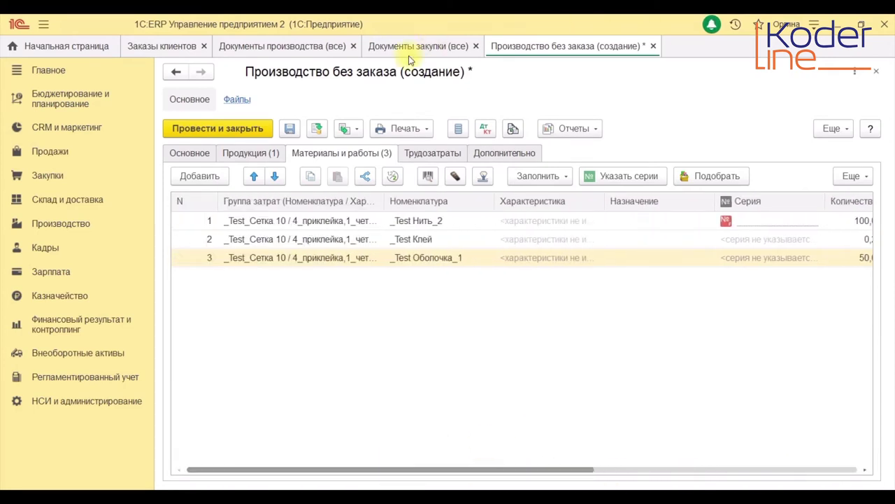
{"action": "left_click", "coordinate": [289, 129]}
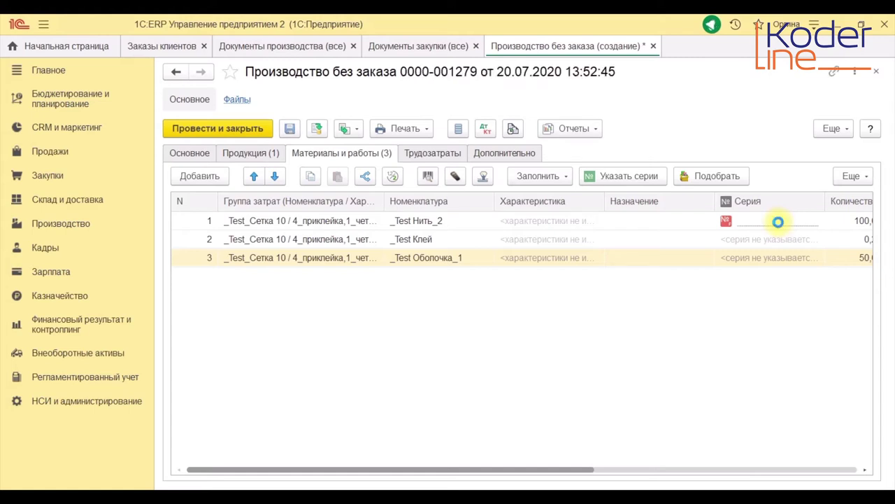
{"action": "left_click", "coordinate": [779, 222]}
{"action": "left_click", "coordinate": [596, 184]}
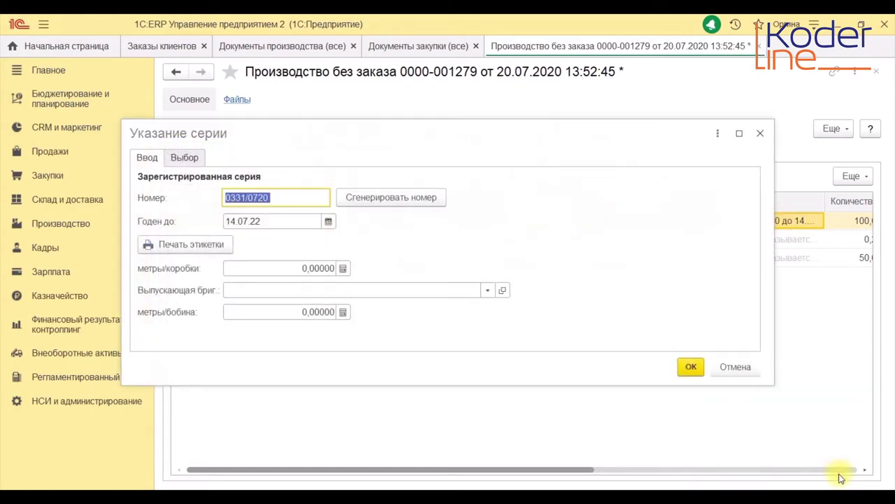
{"action": "left_click", "coordinate": [184, 158]}
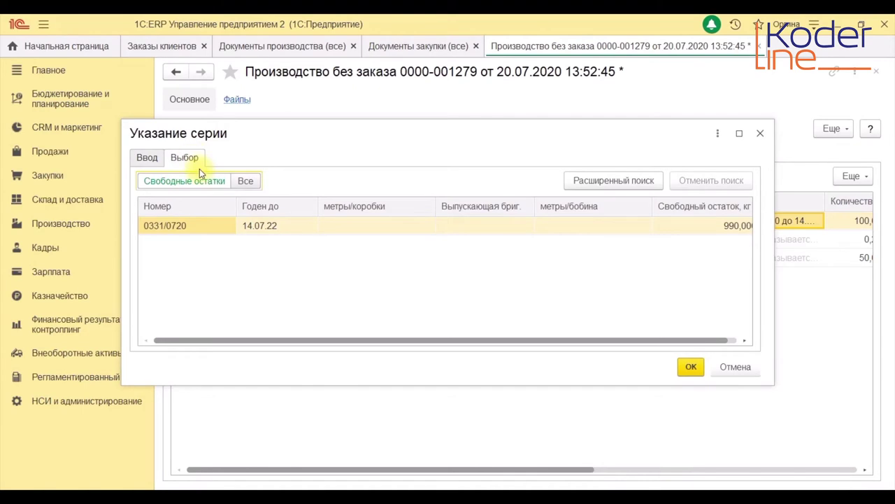
{"action": "left_click", "coordinate": [187, 226]}
{"action": "left_click", "coordinate": [691, 368]}
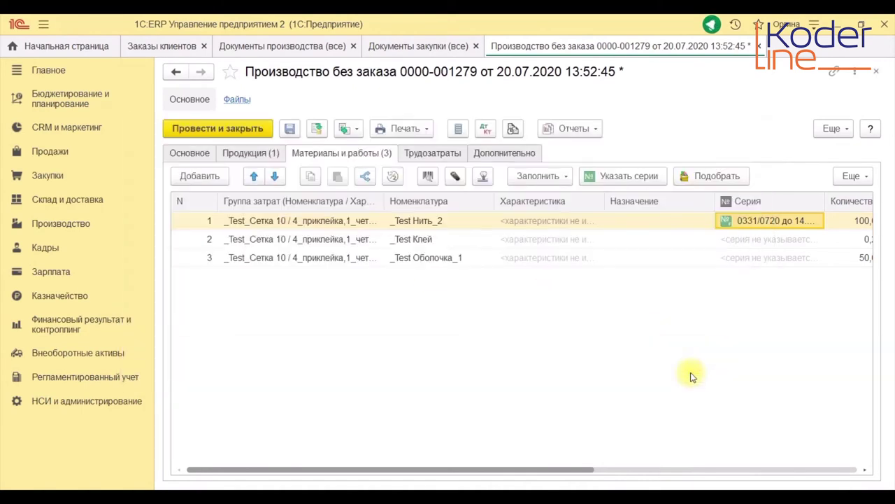
- Enter a new series numbered 1279-0720, valid until 20.07.22, for the produced item _Test_Сетка 10
{"action": "left_click", "coordinate": [265, 153]}
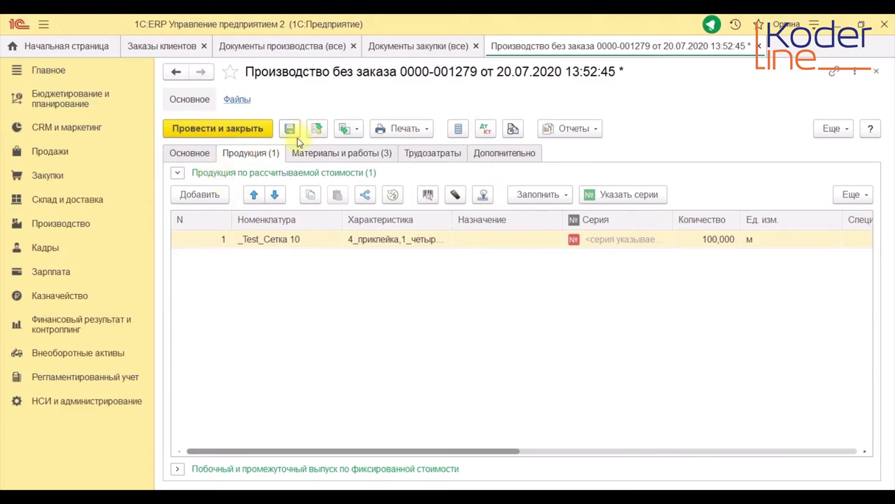
{"action": "left_click", "coordinate": [619, 192]}
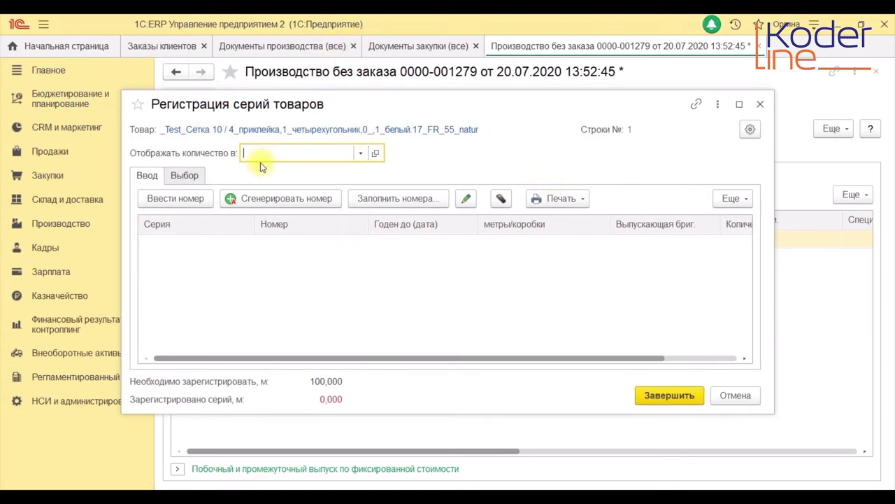
{"action": "left_click", "coordinate": [200, 199]}
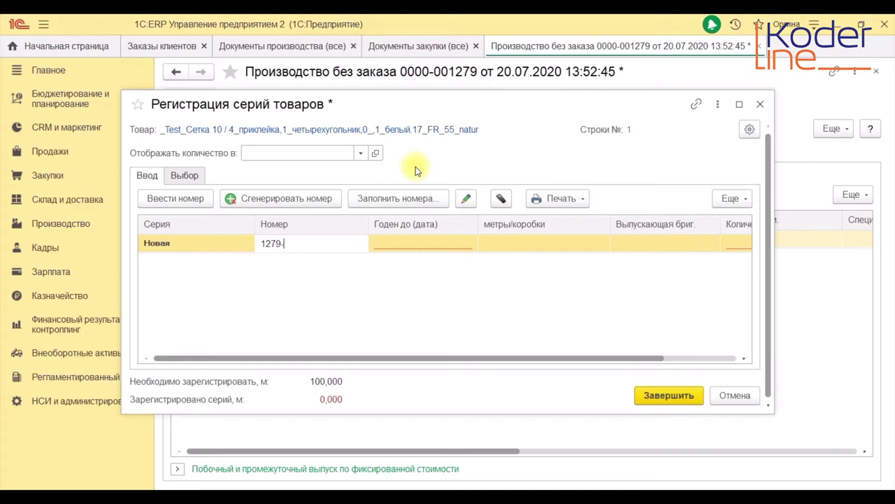
{"action": "type", "text": "72-"}
{"action": "key", "text": "BackSpace"}
{"action": "type", "text": "0"}
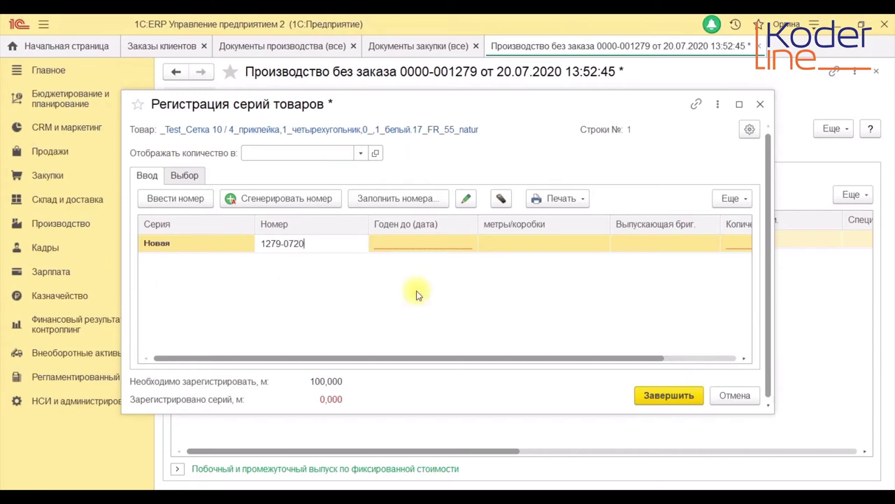
{"action": "left_click", "coordinate": [405, 243]}
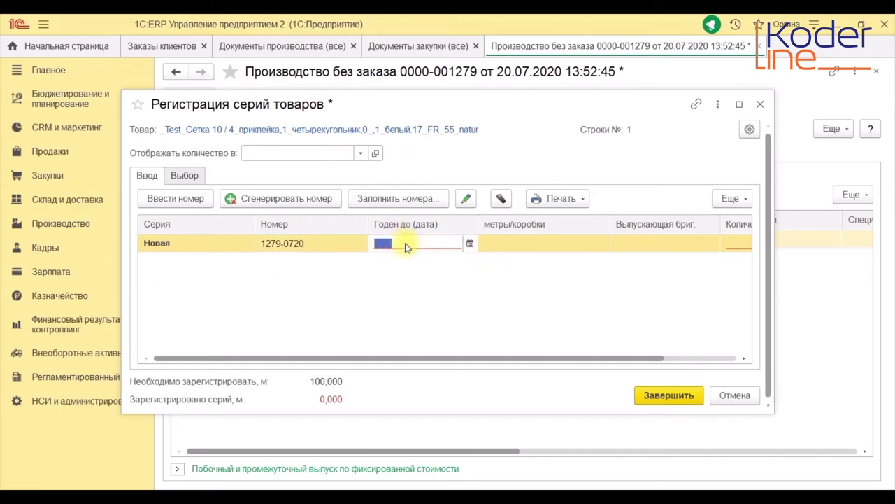
{"action": "type", "text": "20.07.22"}
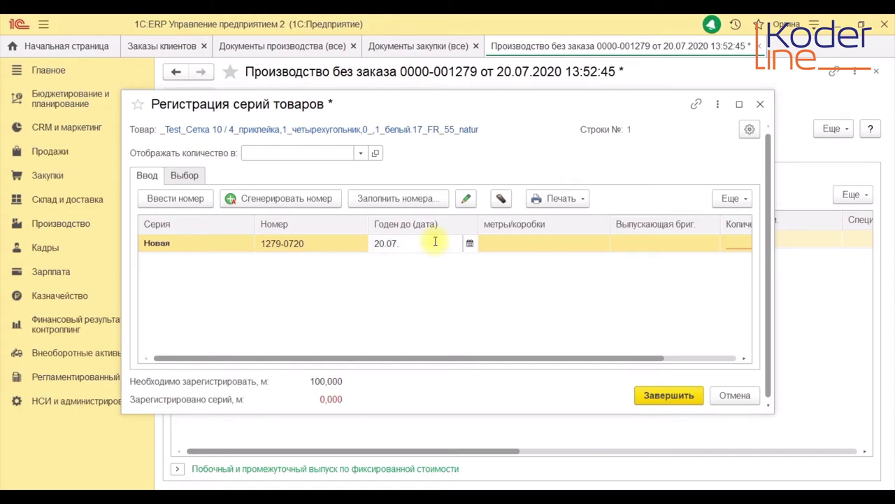
- Complete the series registration with a quantity of 100 m, and save and post the production document
{"action": "left_click", "coordinate": [739, 246]}
{"action": "type", "text": "10"}
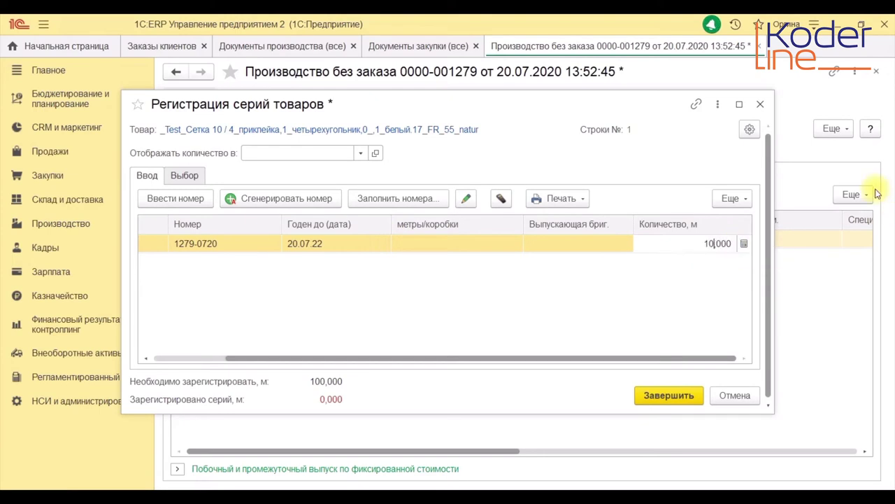
{"action": "type", "text": "0"}
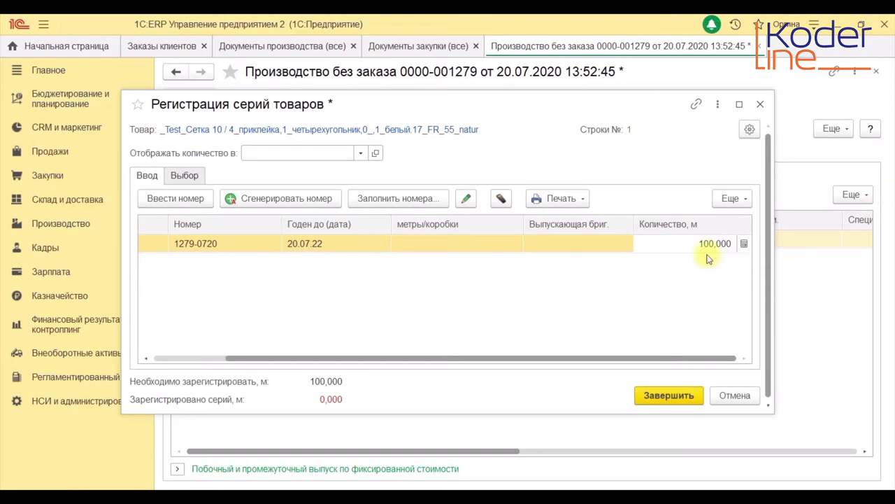
{"action": "left_click", "coordinate": [666, 396]}
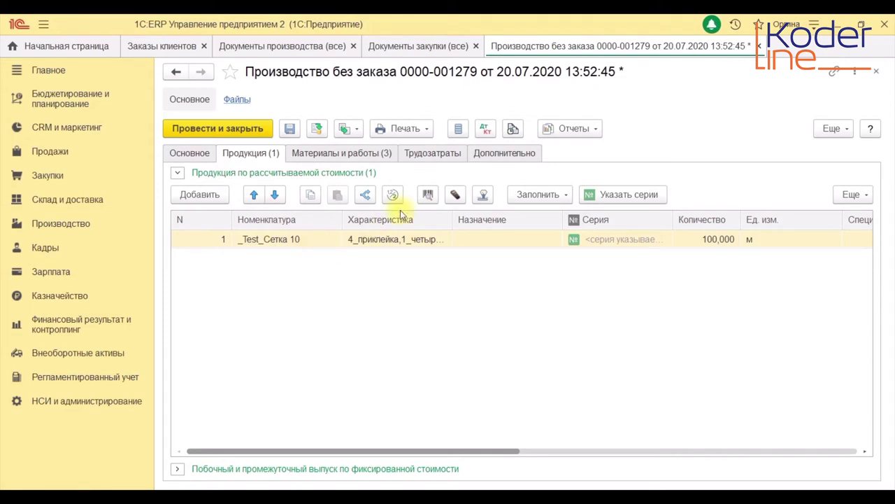
{"action": "left_click", "coordinate": [289, 130]}
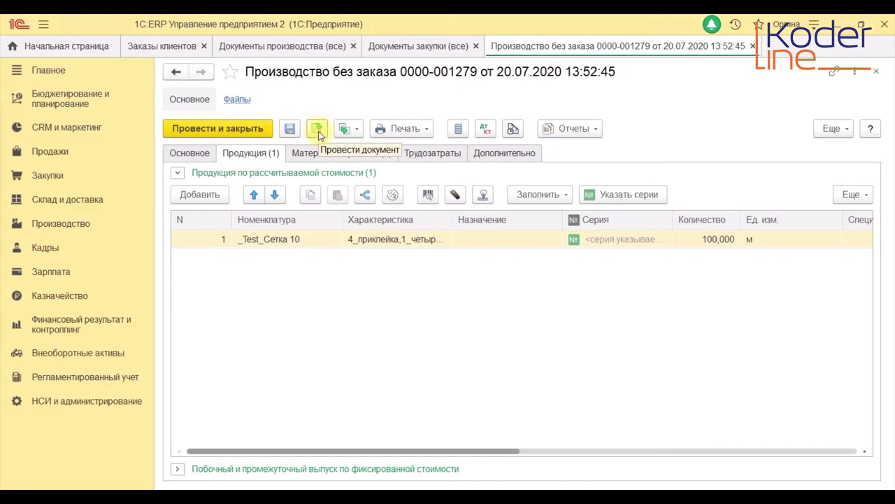
{"action": "left_click", "coordinate": [316, 130]}
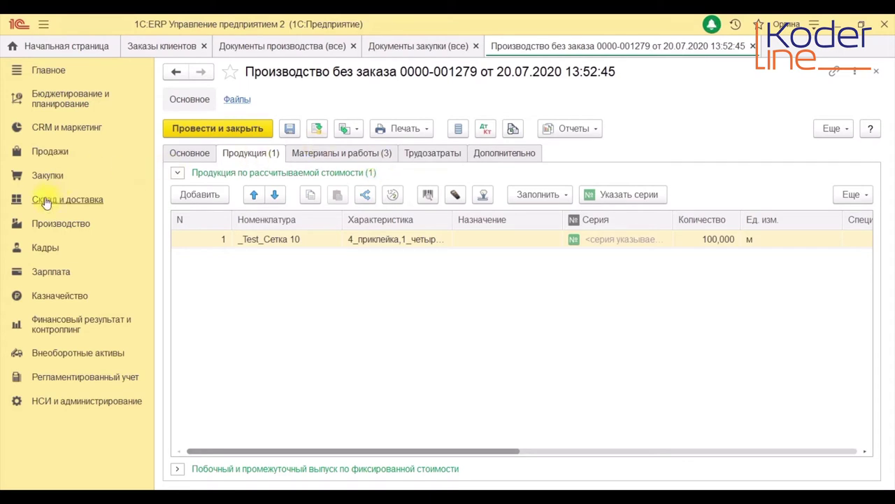
- Create a new customer order in the sales section with _Test Заказчик 1 as the client
{"action": "left_click", "coordinate": [50, 153]}
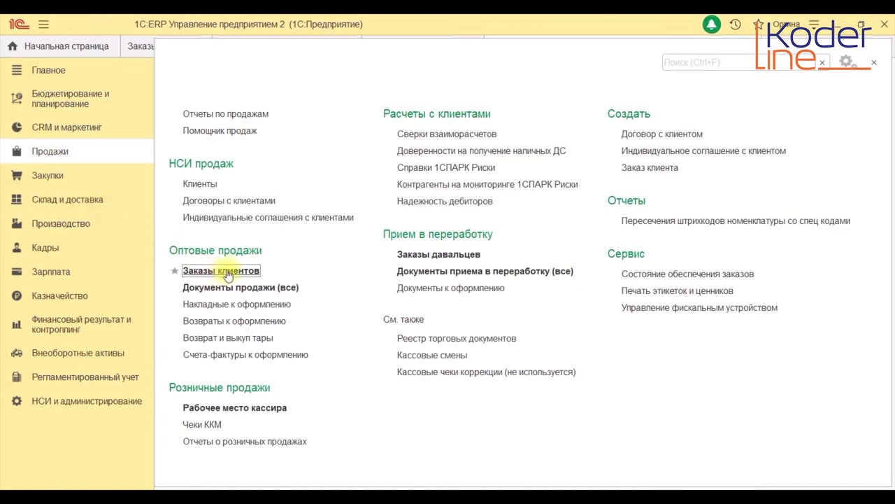
{"action": "left_click", "coordinate": [228, 273]}
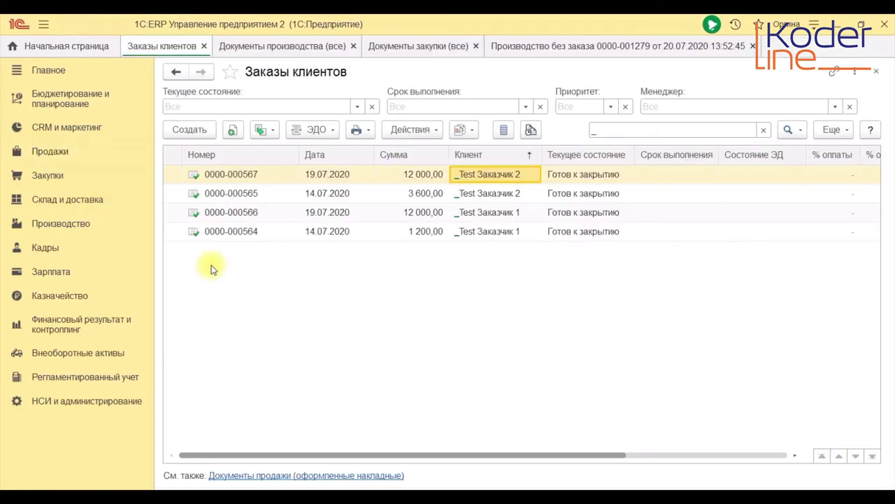
{"action": "left_click", "coordinate": [181, 130]}
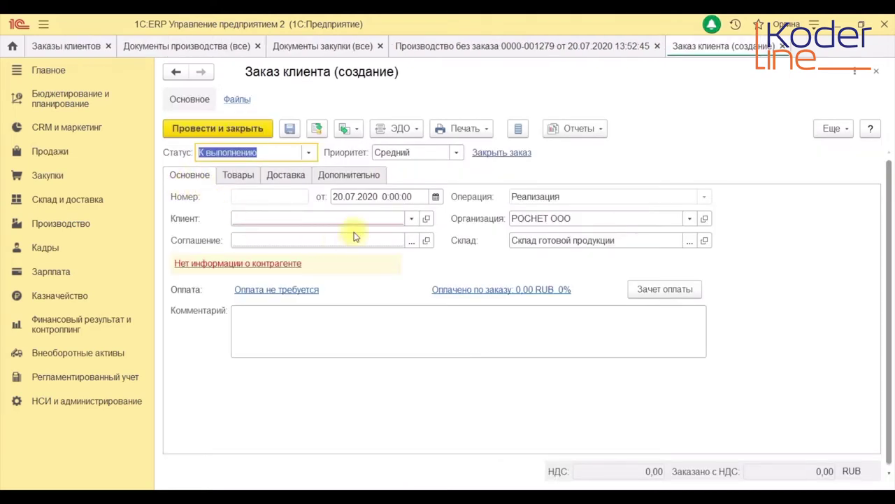
{"action": "left_click", "coordinate": [384, 220]}
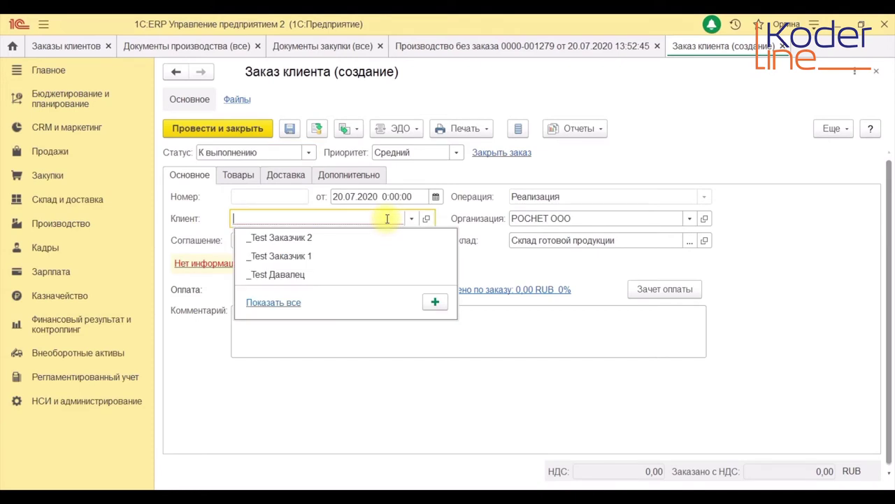
{"action": "left_click", "coordinate": [354, 254]}
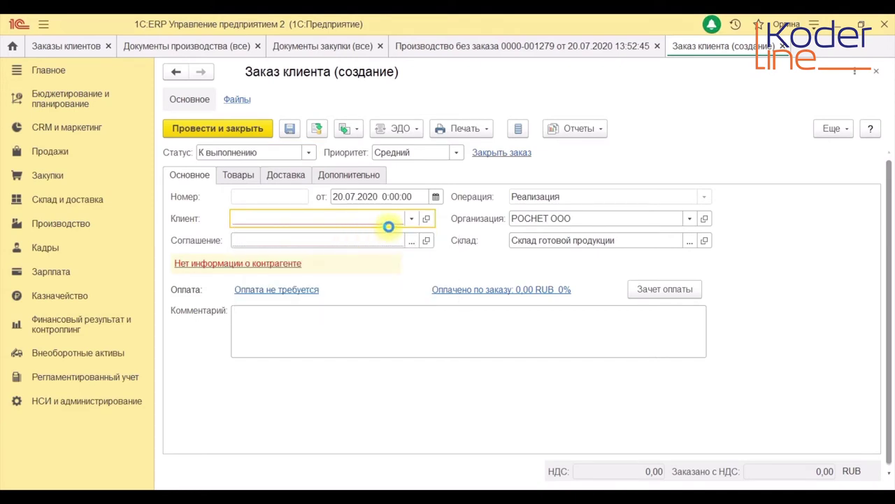
- Add the item _Test_Сетка 10 with characteristic 4_приклейка,1_четырехугольник,0_,1_белый.17_FR_55_natur and a quantity of 35 m to the order's goods
{"action": "left_click", "coordinate": [239, 176]}
{"action": "left_click", "coordinate": [196, 198]}
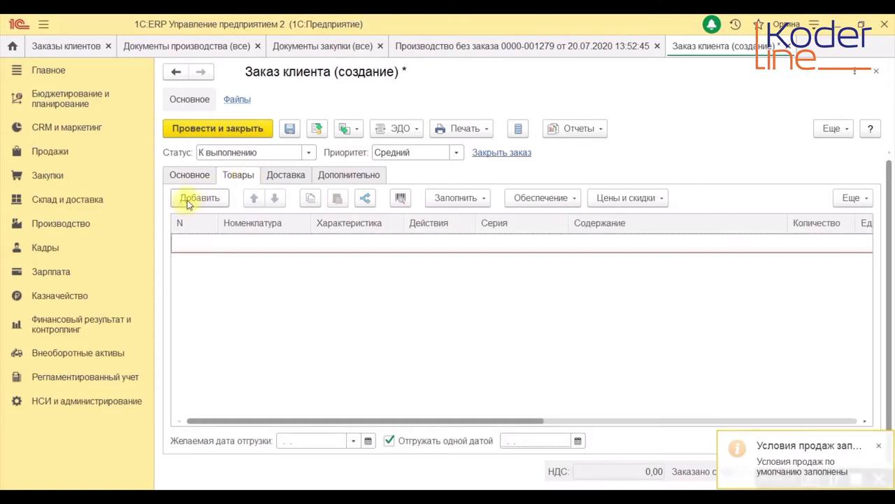
{"action": "left_click", "coordinate": [298, 263]}
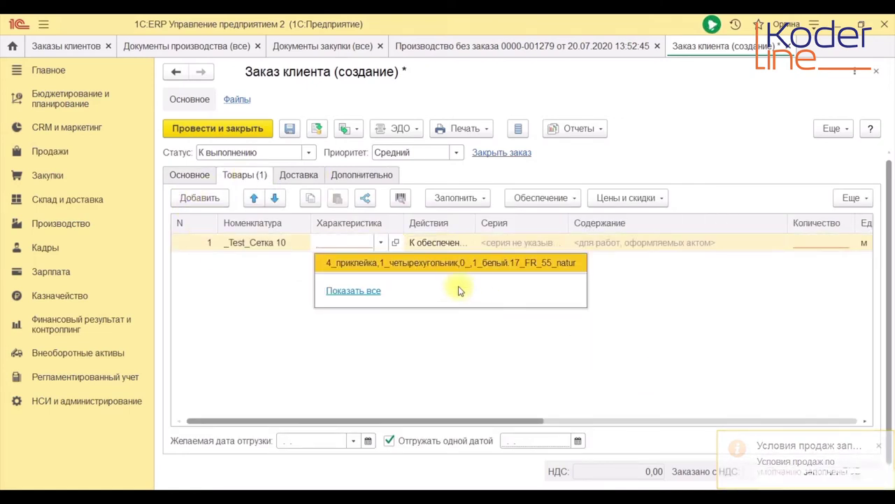
{"action": "left_click", "coordinate": [362, 261]}
{"action": "left_click", "coordinate": [818, 243]}
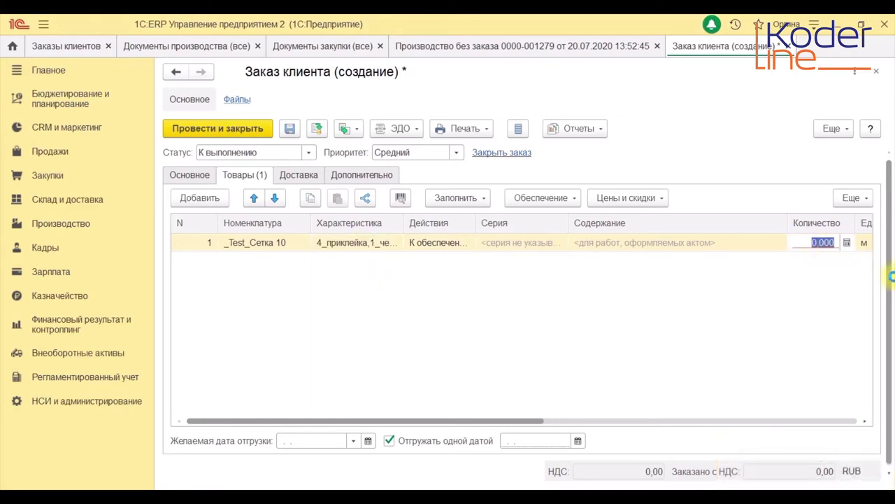
{"action": "type", "text": "35"}
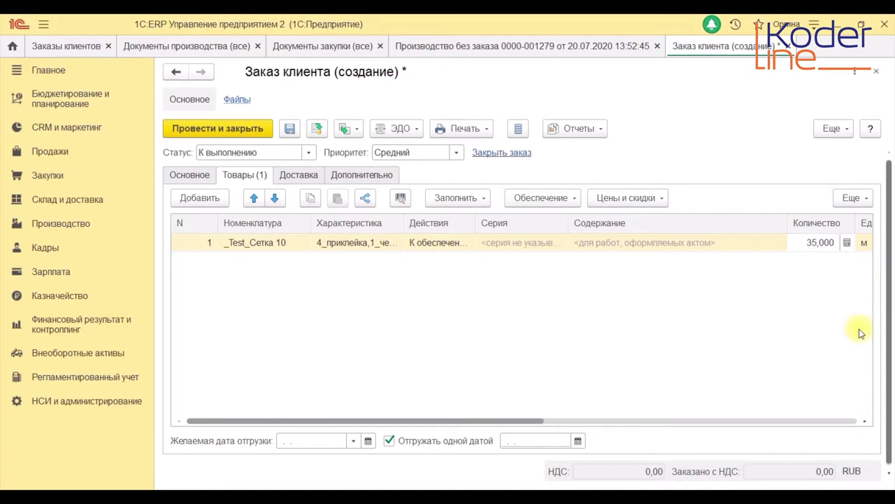
{"action": "left_click", "coordinate": [786, 346]}
- Set the price of the _Test_Сетка 10 row to 200 and post the customer order
{"action": "left_click_drag", "start_coordinate": [524, 421], "coordinate": [769, 422]}
{"action": "left_click", "coordinate": [616, 241]}
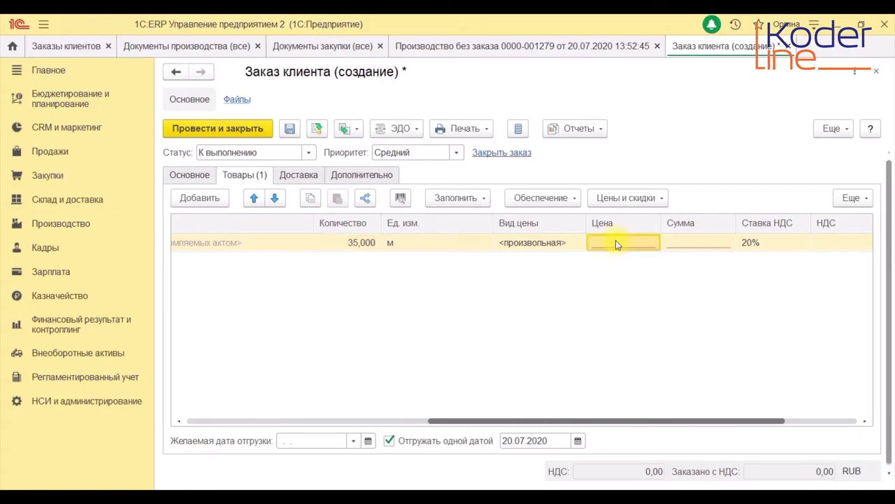
{"action": "left_click", "coordinate": [615, 241]}
{"action": "type", "text": "200,00"}
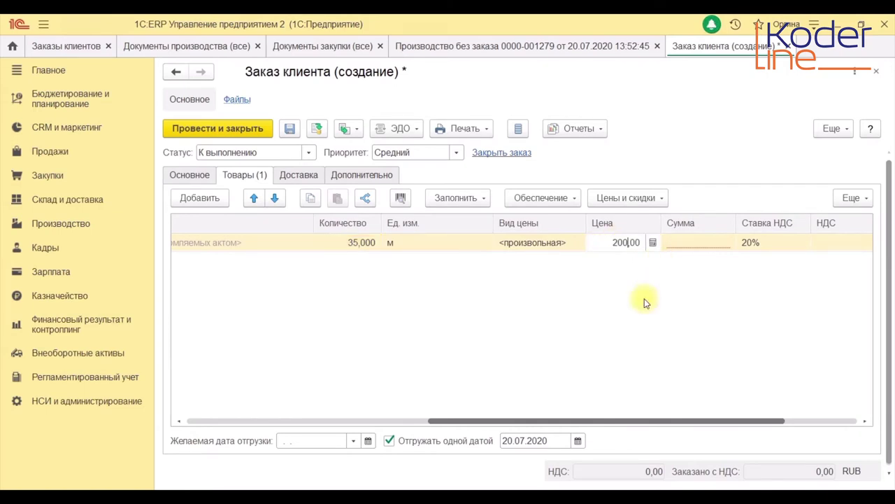
{"action": "key", "text": "Return"}
{"action": "left_click", "coordinate": [585, 352]}
{"action": "left_click_drag", "start_coordinate": [596, 423], "coordinate": [328, 423]}
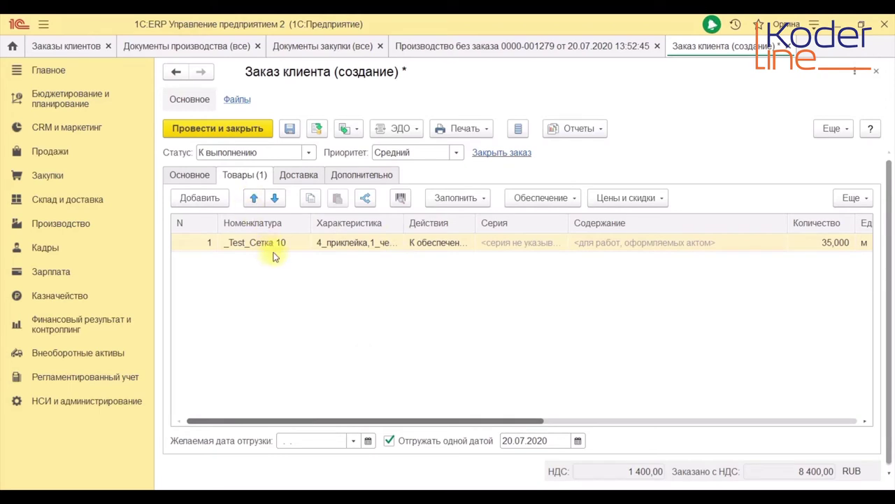
{"action": "left_click", "coordinate": [317, 128]}
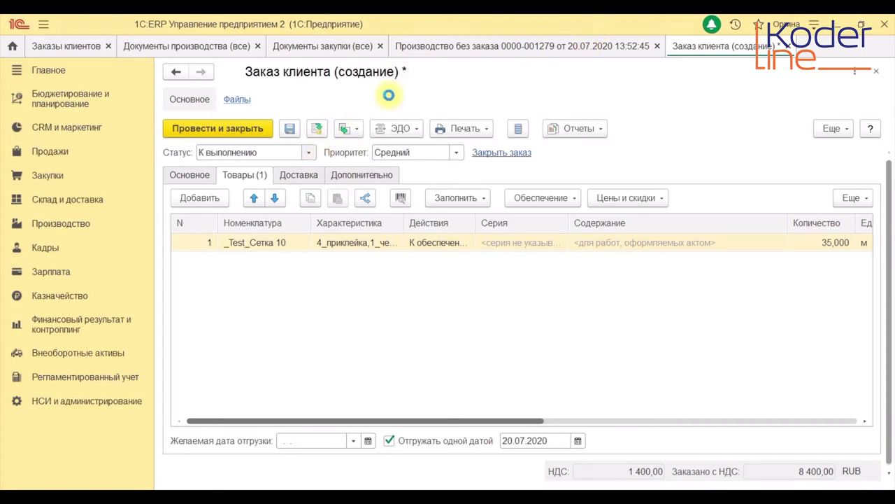
- Fill the order's supply so the _Test_Сетка 10 row gets the Отгрузить action, and post the order
{"action": "left_click", "coordinate": [565, 203]}
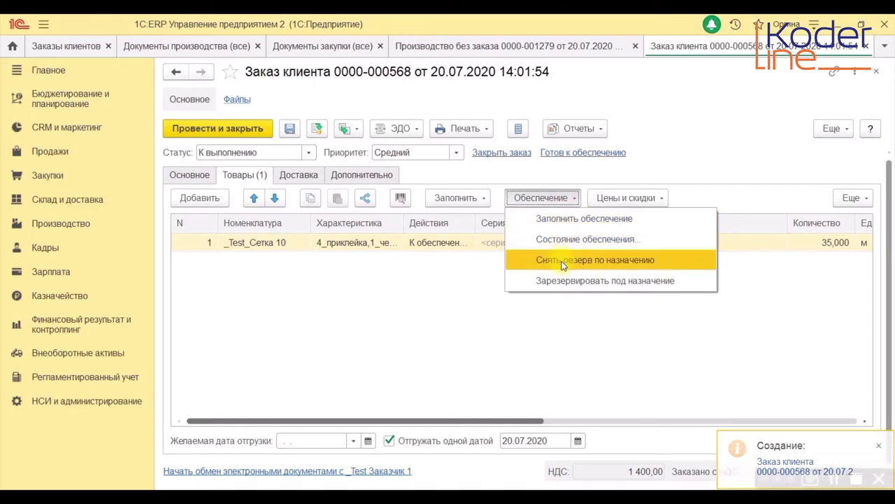
{"action": "left_click", "coordinate": [548, 214]}
{"action": "left_click", "coordinate": [558, 380]}
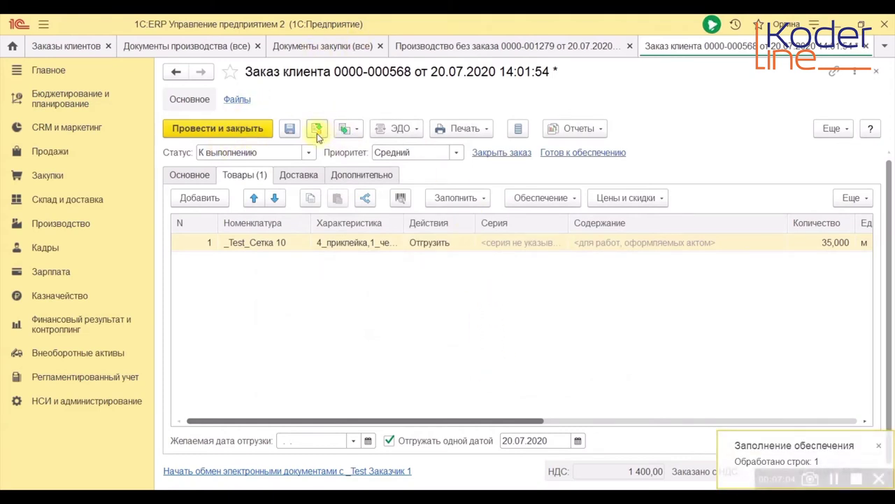
- Create a Реализация товаров и услуг document based on the _Test Заказчик 1 order and post it
{"action": "left_click", "coordinate": [349, 133]}
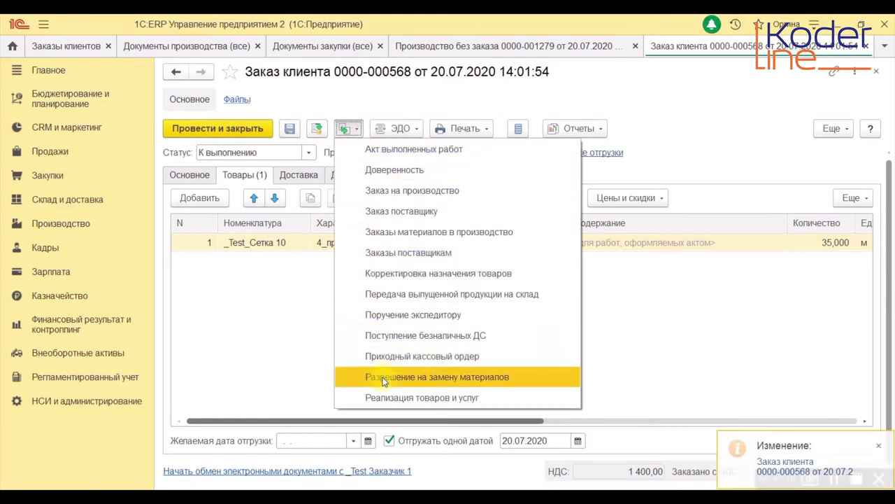
{"action": "left_click", "coordinate": [389, 402]}
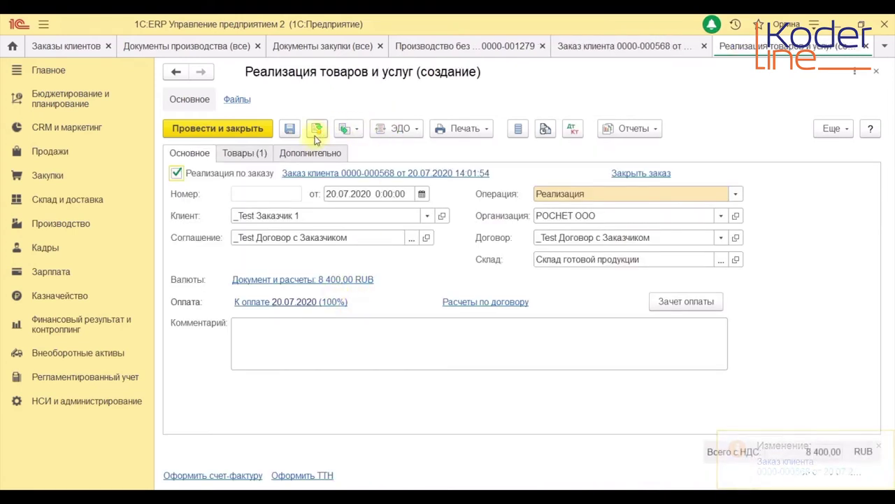
{"action": "left_click", "coordinate": [319, 133]}
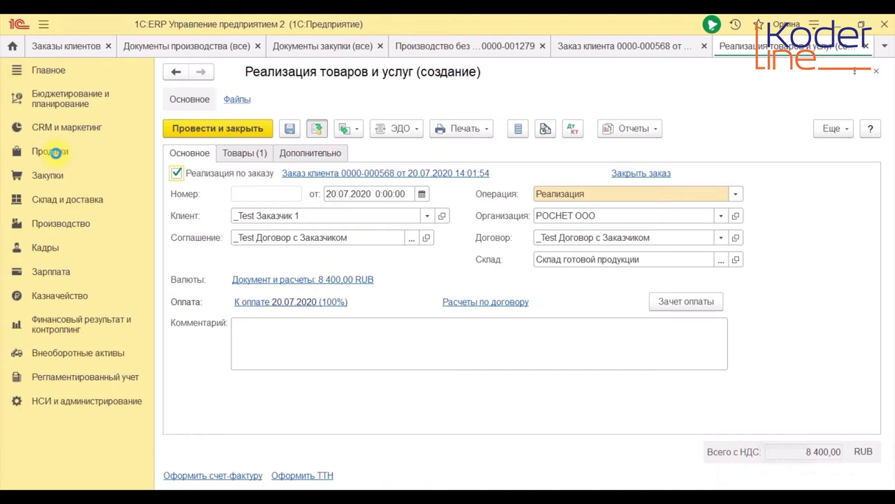
{"action": "key", "text": "ctrl+s"}
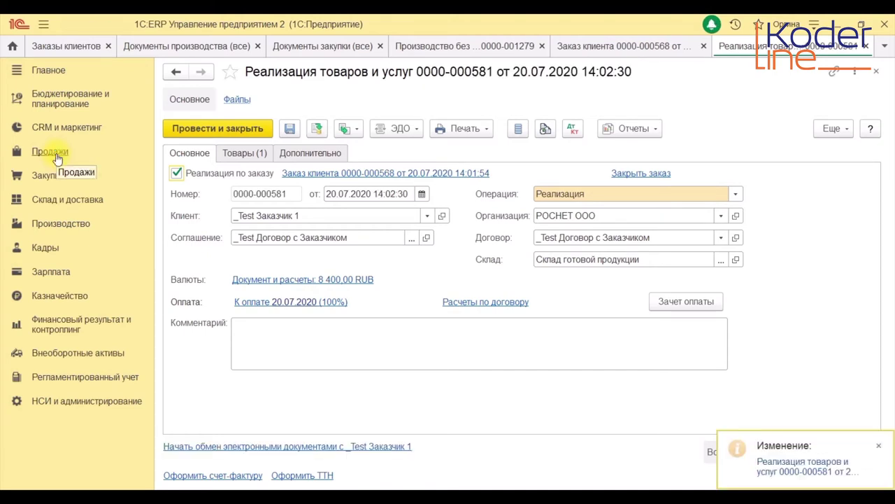
- Check the goods listed in the posted sales document, and close both it and the customer order
{"action": "left_click", "coordinate": [237, 155]}
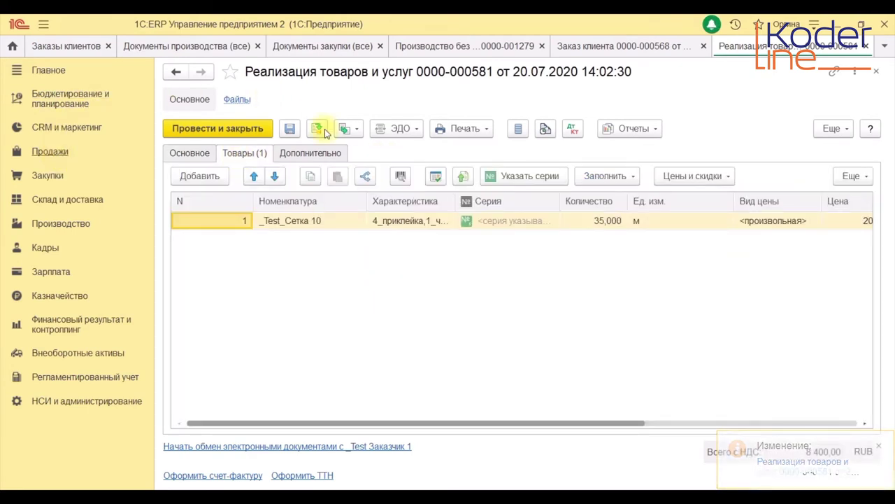
{"action": "left_click", "coordinate": [877, 70]}
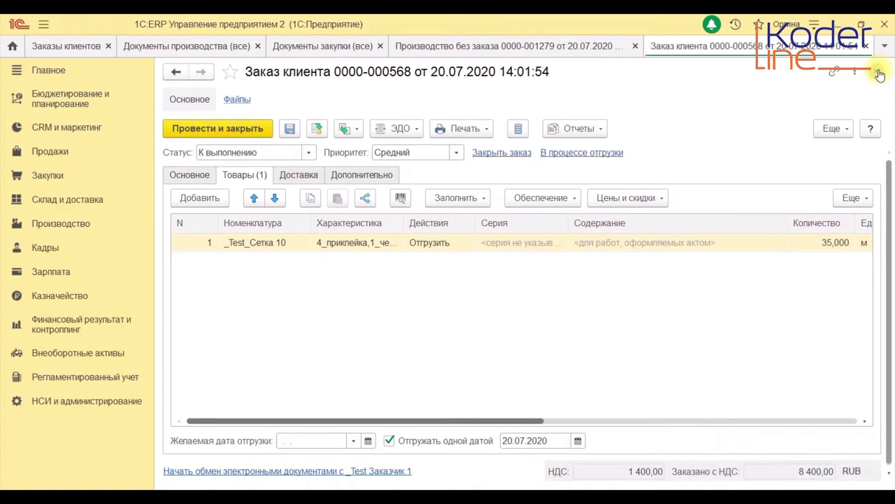
{"action": "left_click", "coordinate": [876, 71]}
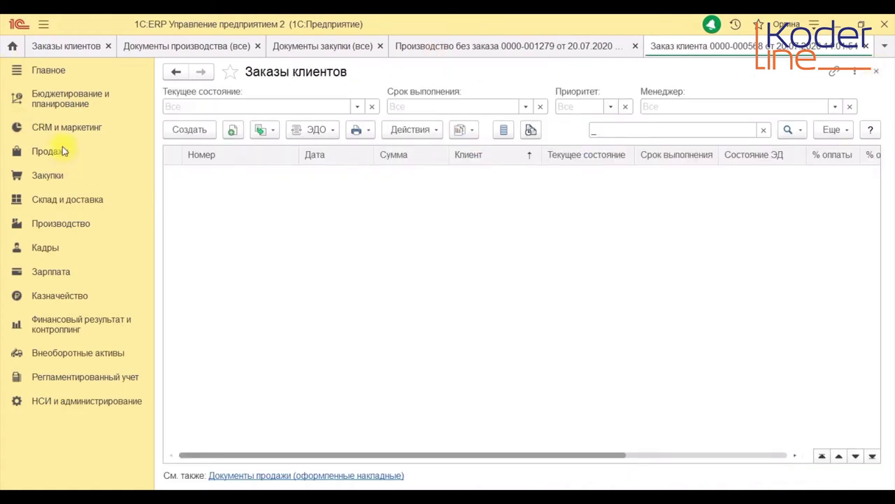
- Create another customer order with _Test Заказчик 2 as the client
{"action": "left_click", "coordinate": [186, 131]}
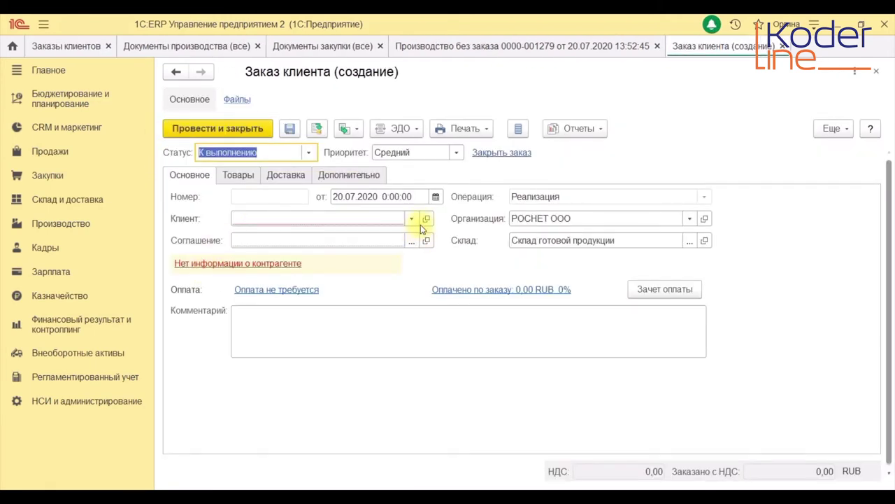
{"action": "left_click", "coordinate": [411, 218]}
{"action": "left_click", "coordinate": [354, 254]}
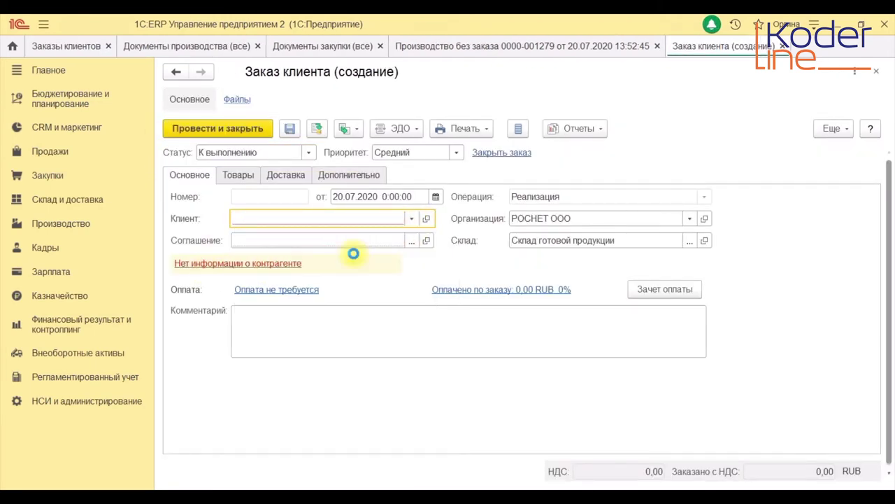
- Add 35 m of _Test_Сетка 10 with its 4_приклейка,1_четырехугольник,0_,1_белый.17_FR_55_natur characteristic to the _Test Заказчик 2 order
{"action": "left_click", "coordinate": [252, 179]}
{"action": "left_click", "coordinate": [212, 199]}
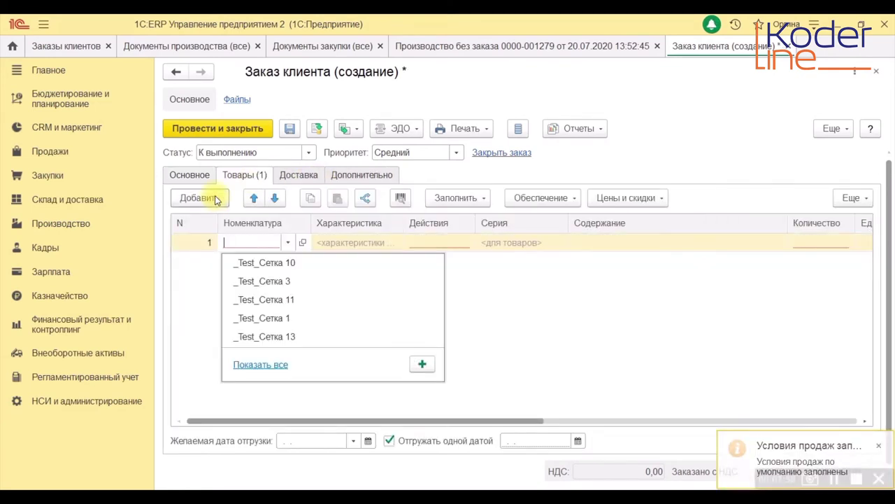
{"action": "left_click", "coordinate": [272, 266]}
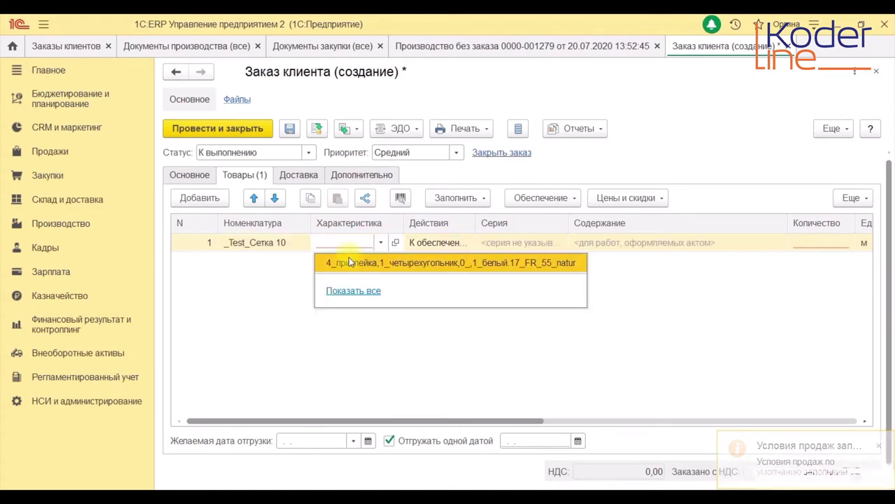
{"action": "left_click", "coordinate": [385, 267]}
{"action": "left_click", "coordinate": [823, 242]}
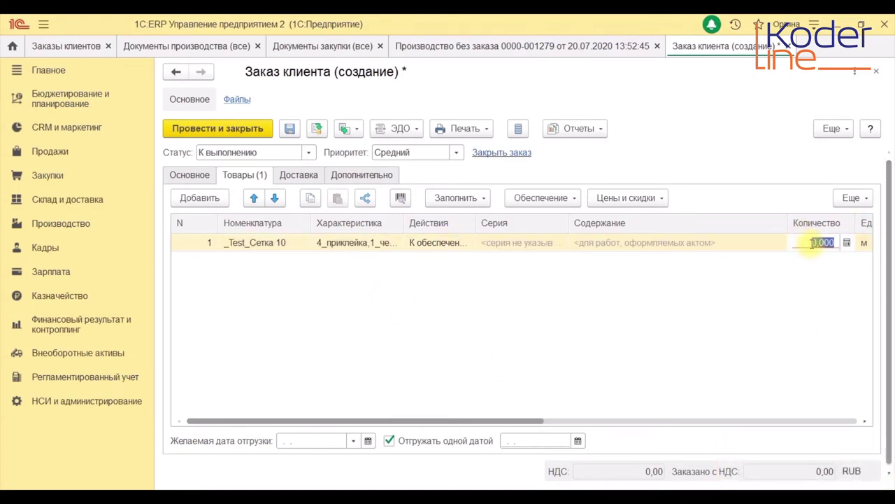
{"action": "type", "text": "35"}
{"action": "left_click", "coordinate": [799, 272]}
- Set the item's price to 200 in the _Test Заказчик 2 order and post the order
{"action": "key", "text": "Tab"}
{"action": "key", "text": "Tab"}
{"action": "key", "text": "Tab"}
{"action": "key", "text": "Tab"}
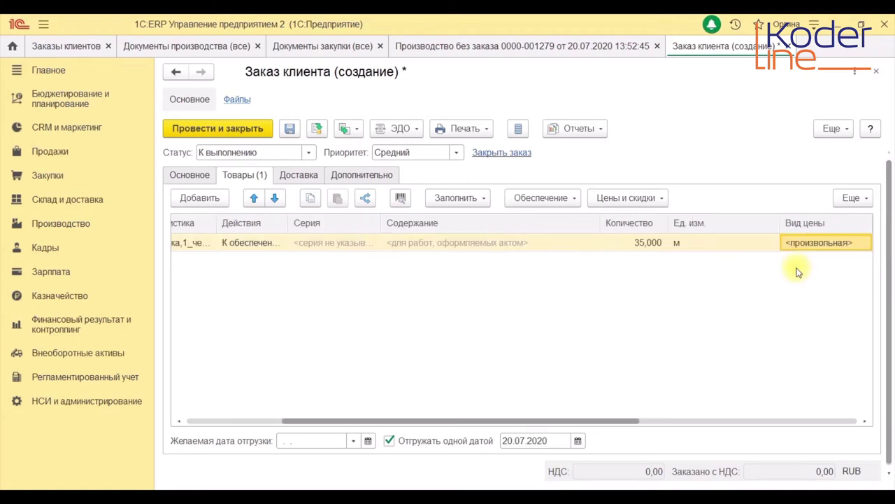
{"action": "left_click", "coordinate": [762, 246]}
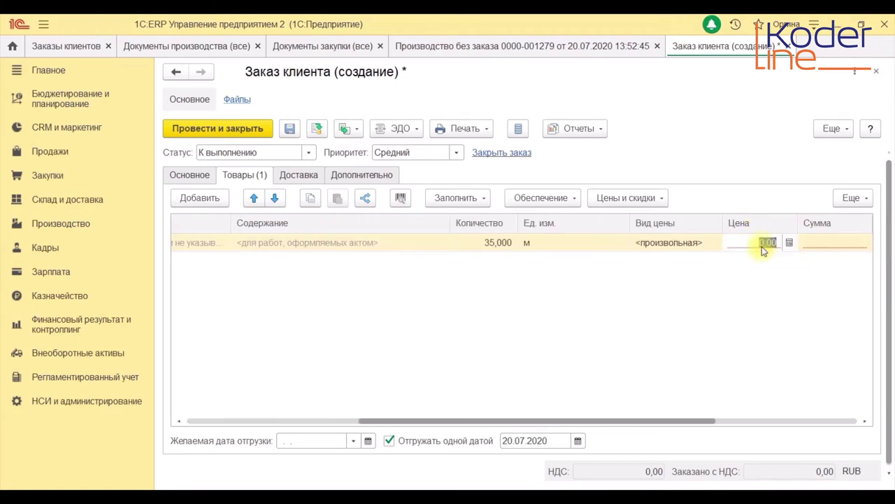
{"action": "type", "text": "200"}
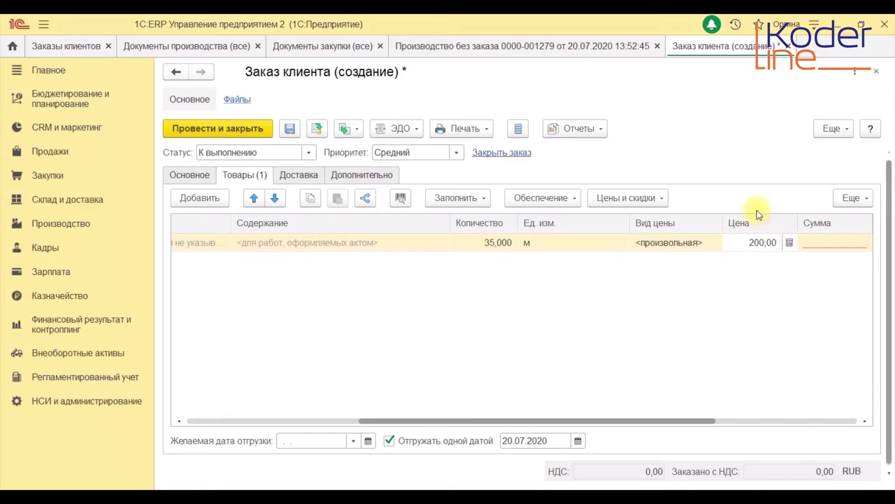
{"action": "left_click", "coordinate": [291, 318]}
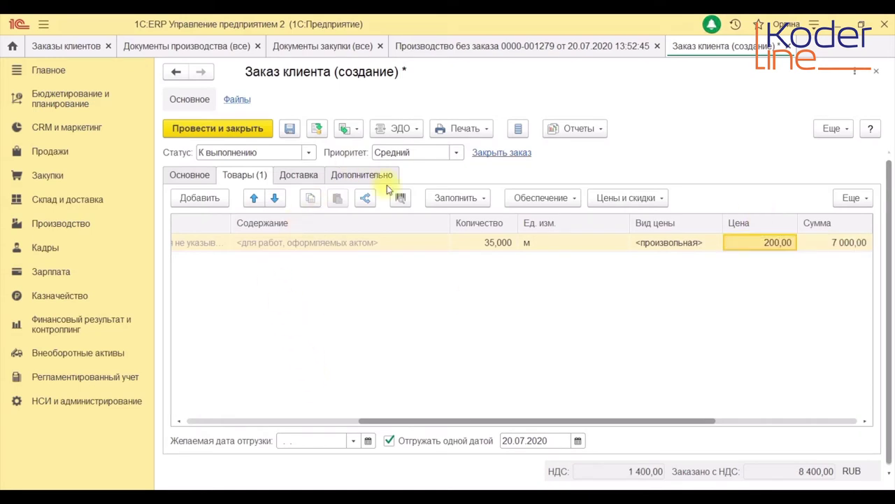
{"action": "left_click", "coordinate": [467, 200]}
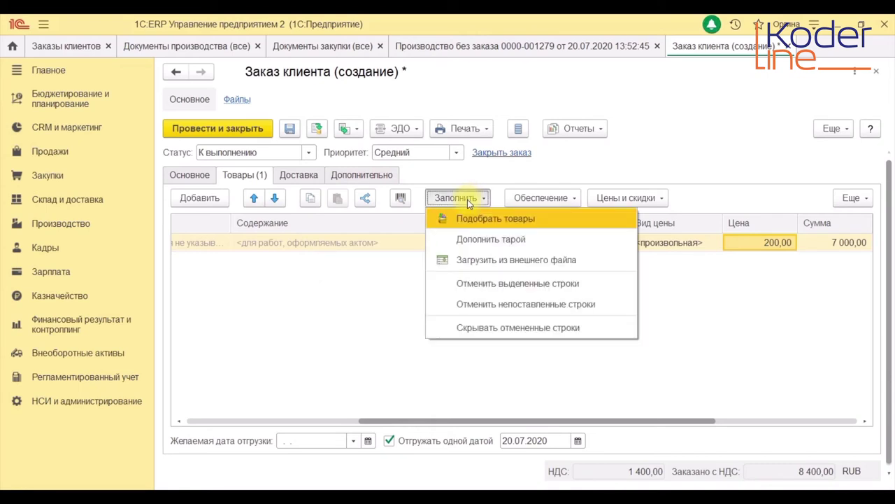
{"action": "left_click", "coordinate": [371, 328]}
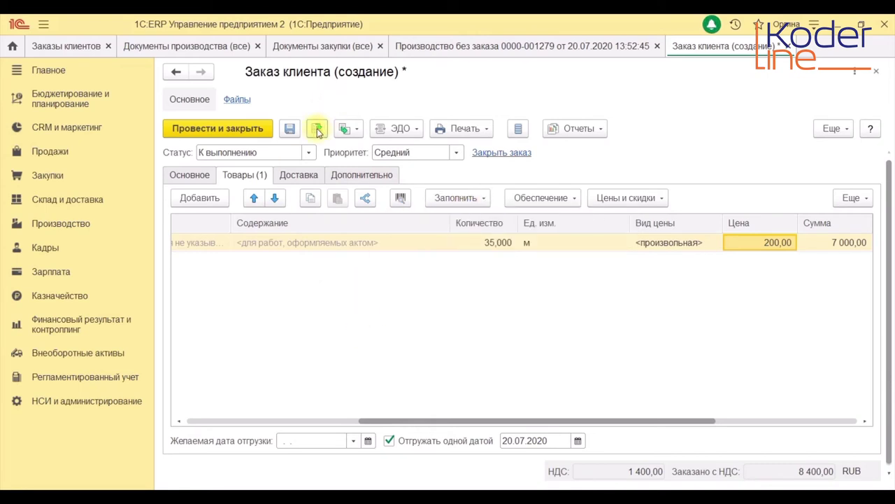
- Fill the supply of the _Test Заказчик 2 order with the Отгрузить action and post the order again
{"action": "left_click", "coordinate": [481, 201]}
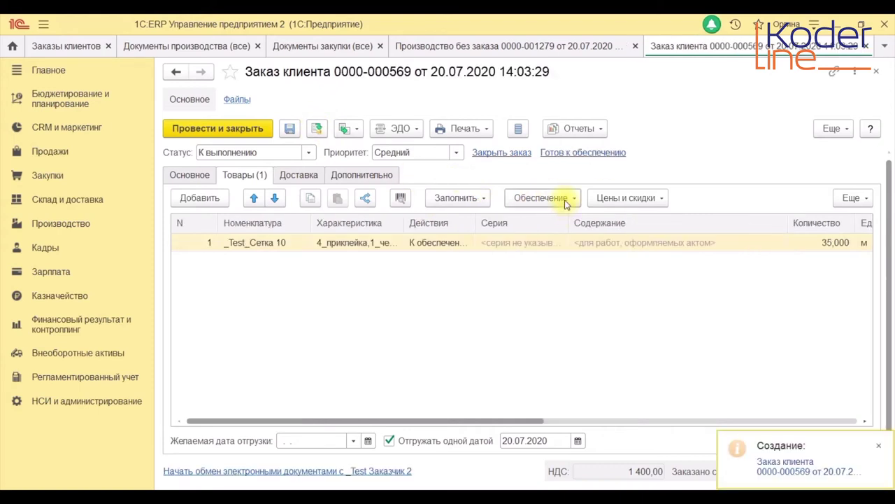
{"action": "left_click", "coordinate": [567, 201]}
{"action": "left_click", "coordinate": [569, 219]}
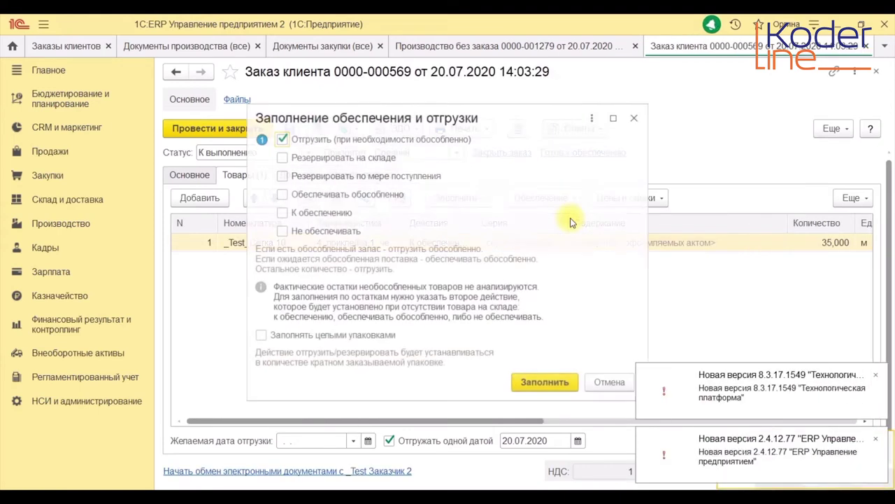
{"action": "left_click", "coordinate": [540, 386]}
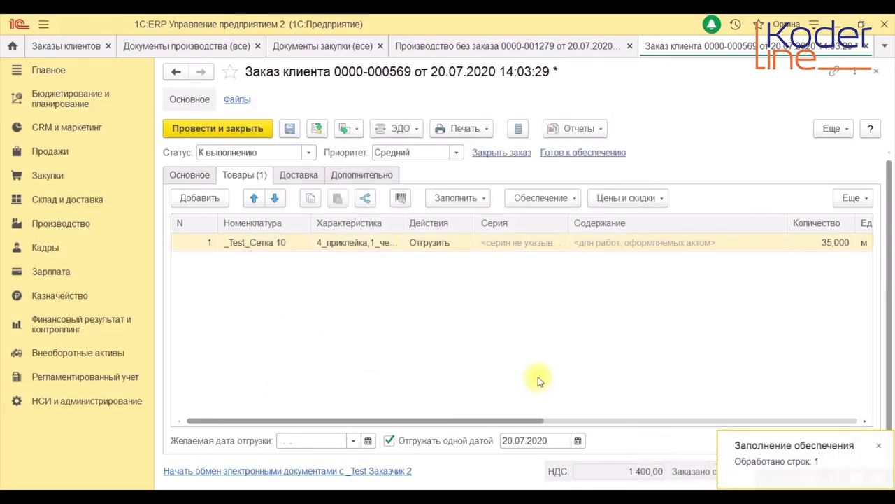
{"action": "left_click", "coordinate": [317, 129]}
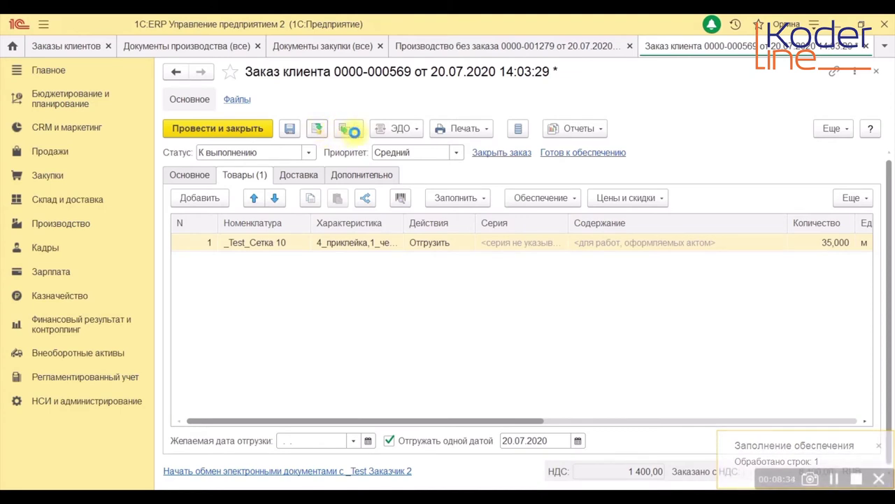
- Create a Реализация товаров и услуг document based on the _Test Заказчик 2 order and post it
{"action": "left_click", "coordinate": [350, 129]}
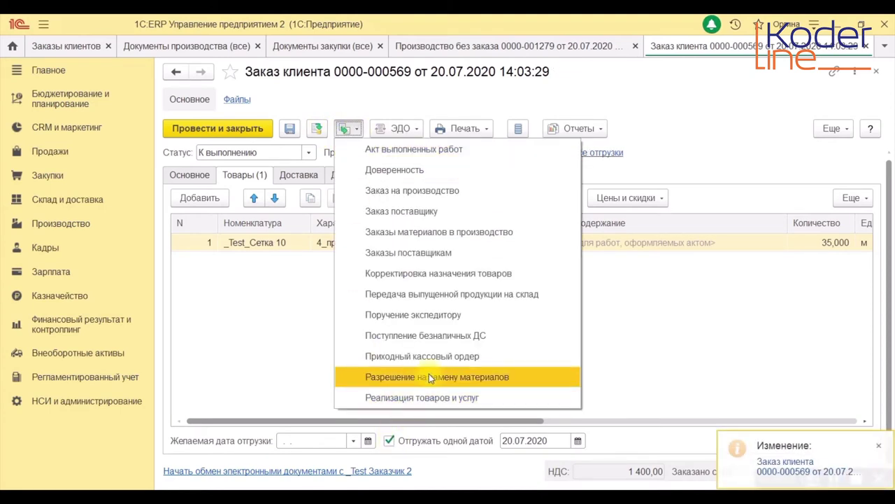
{"action": "left_click", "coordinate": [428, 398]}
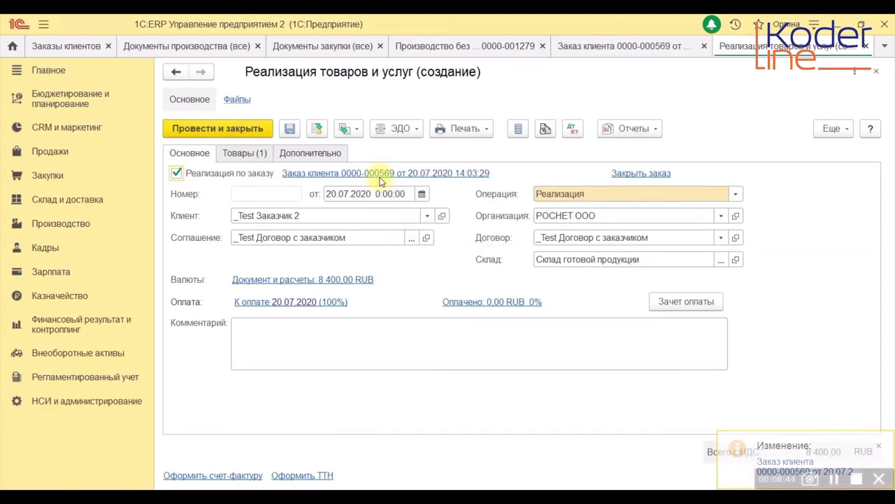
{"action": "left_click", "coordinate": [318, 130]}
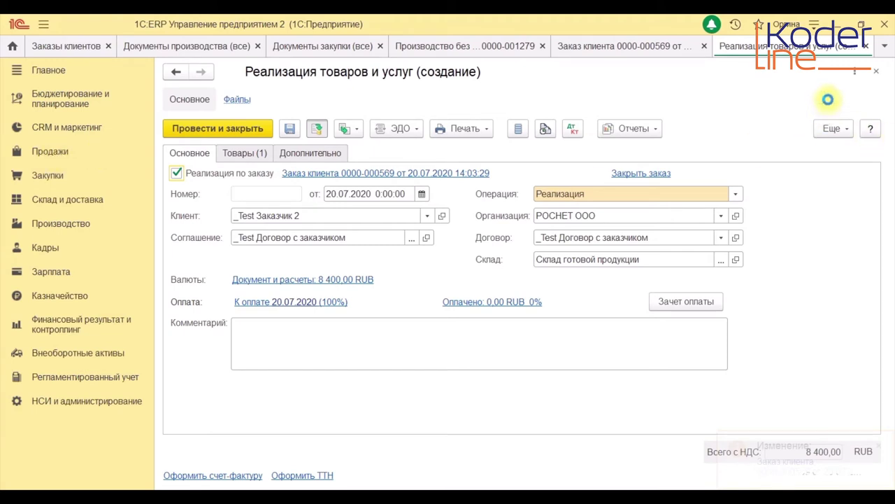
- Save the Реализация товаров и услуг for _Test Заказчик 2 and close it together with its customer order
{"action": "key", "text": "ctrl+s"}
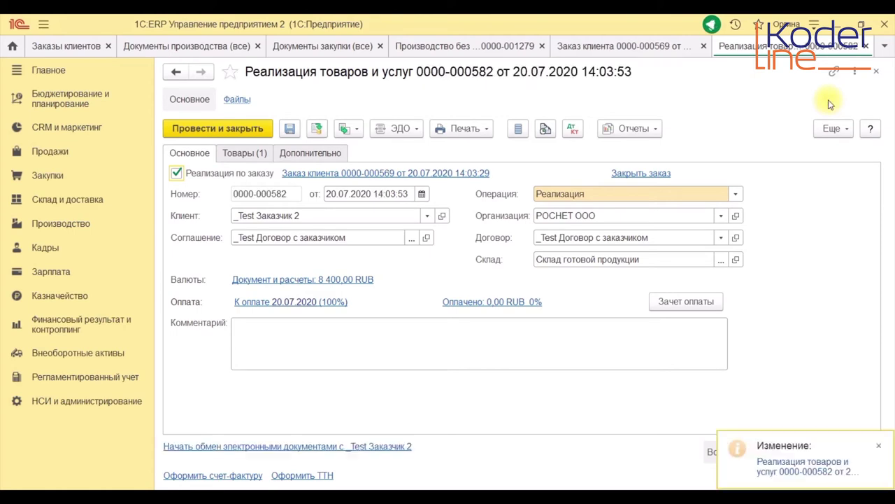
{"action": "left_click", "coordinate": [877, 71]}
{"action": "left_click", "coordinate": [877, 71]}
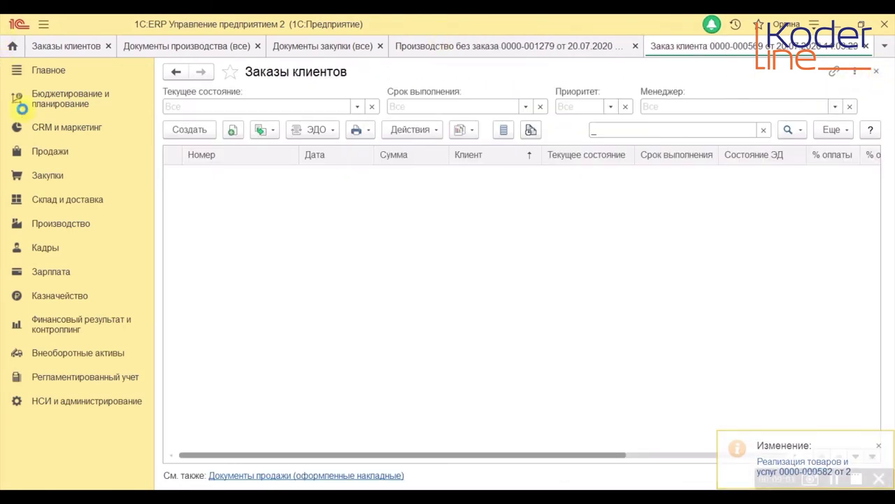
- Open the ПередачаМатериаловВПроизводствоИзЗаказа (новый).epf processor and generate its report for the _Test Заказчик 2 customer order of 20.07.2020 14:03:29, reviewing all columns
{"action": "left_click", "coordinate": [814, 24]}
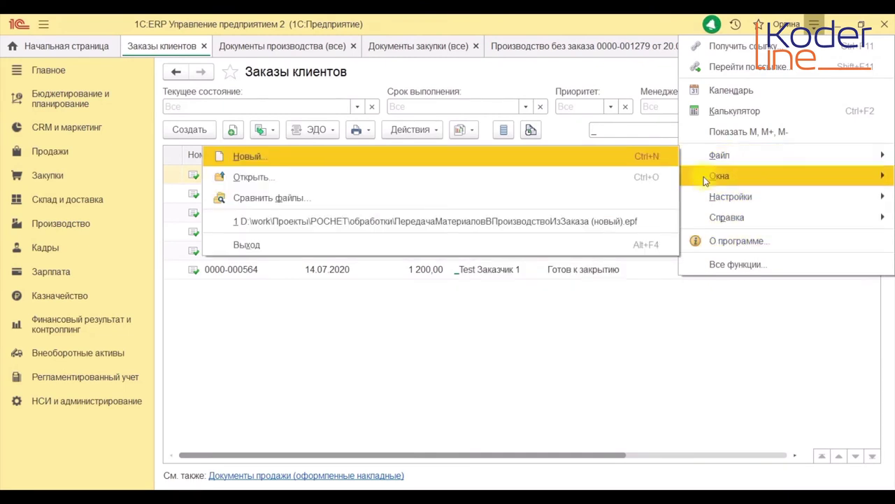
{"action": "left_click", "coordinate": [548, 221]}
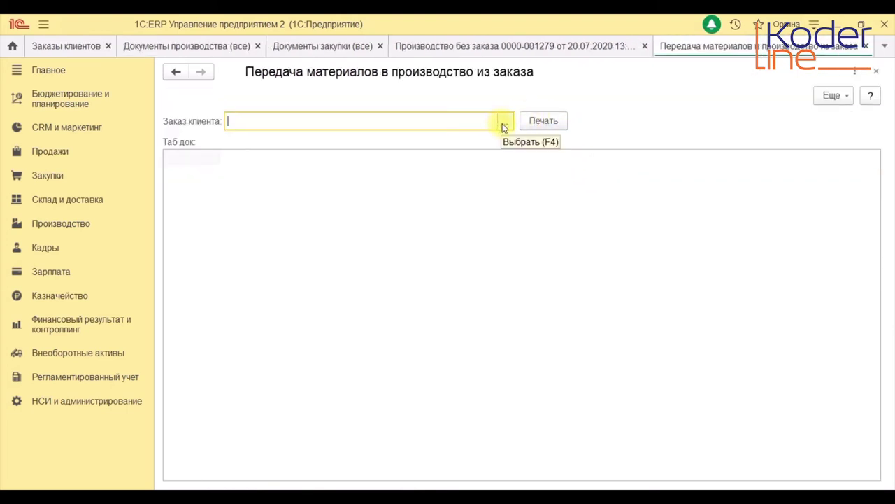
{"action": "left_click", "coordinate": [503, 122]}
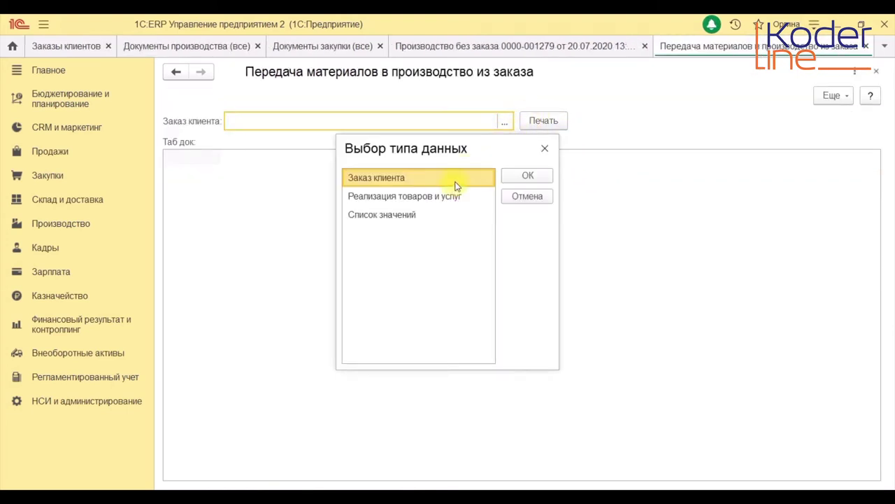
{"action": "left_click", "coordinate": [526, 176]}
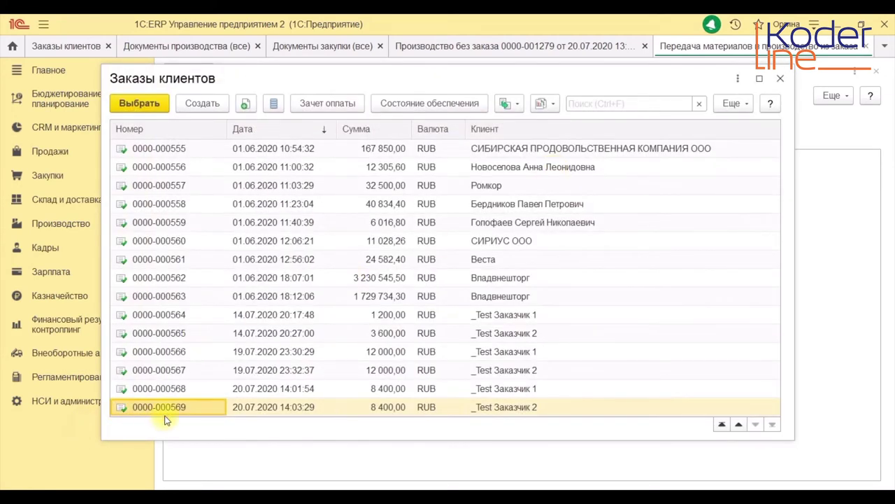
{"action": "double_click", "coordinate": [172, 407]}
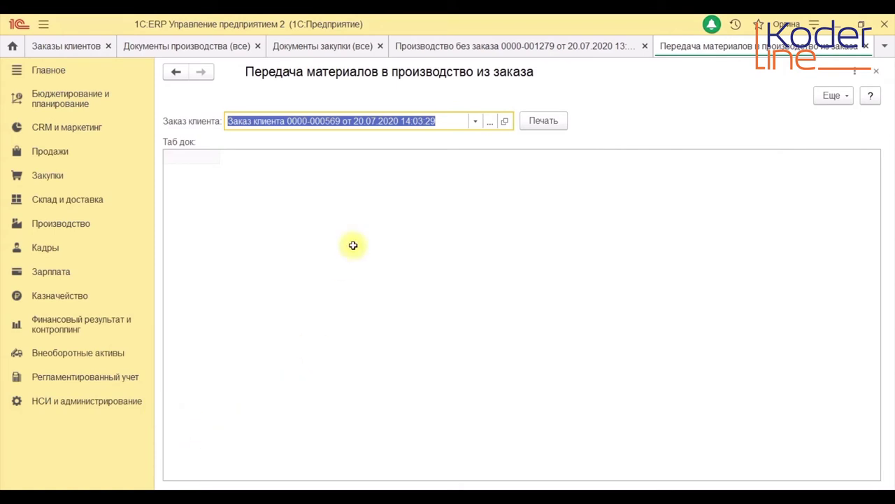
{"action": "left_click", "coordinate": [537, 122]}
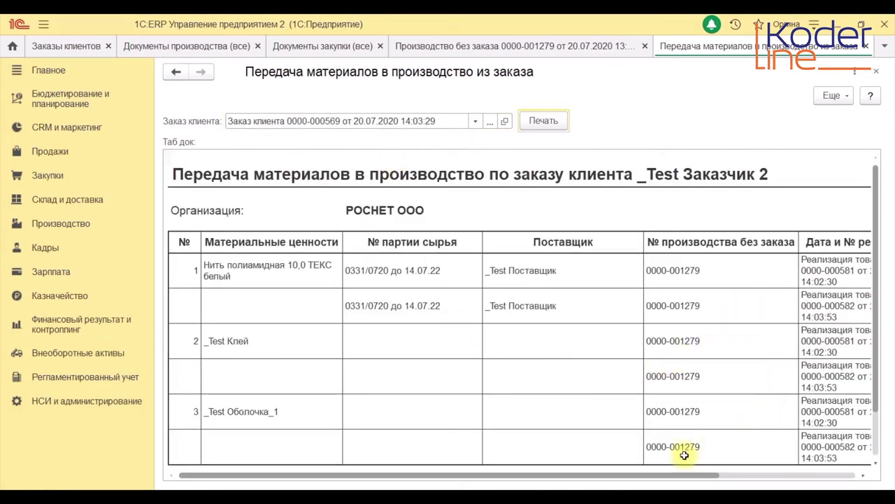
{"action": "left_click_drag", "start_coordinate": [666, 481], "coordinate": [799, 396]}
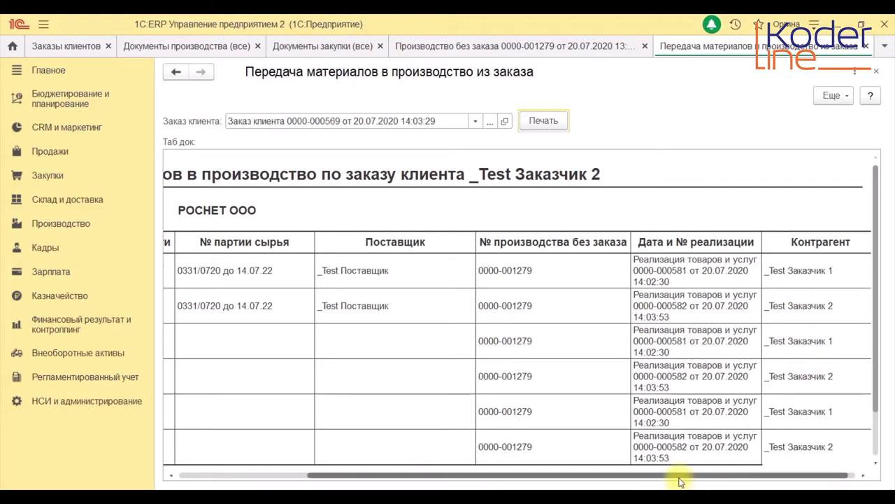
{"action": "left_click_drag", "start_coordinate": [676, 476], "coordinate": [516, 478]}
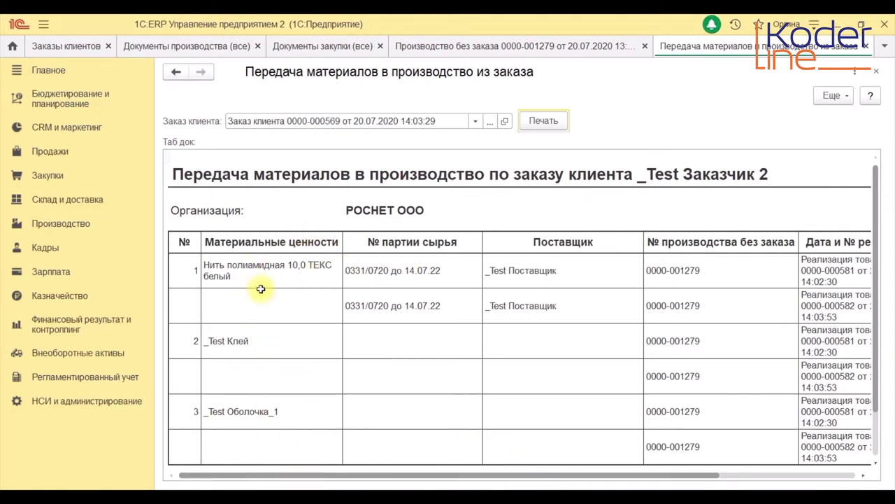
{"action": "scroll", "coordinate": [259, 286], "scroll_direction": "down", "scroll_amount": 2}
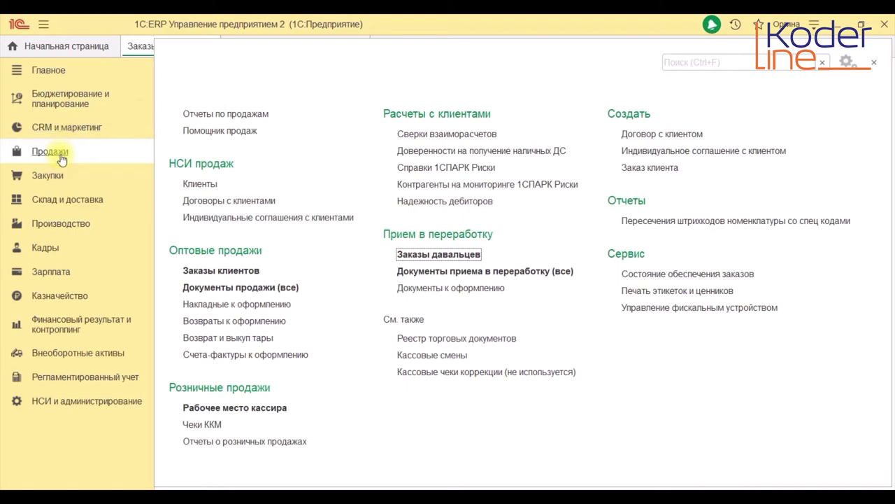
- Create a new Заказ давальца with _Test Давалец as the material owner
{"action": "left_click", "coordinate": [437, 257]}
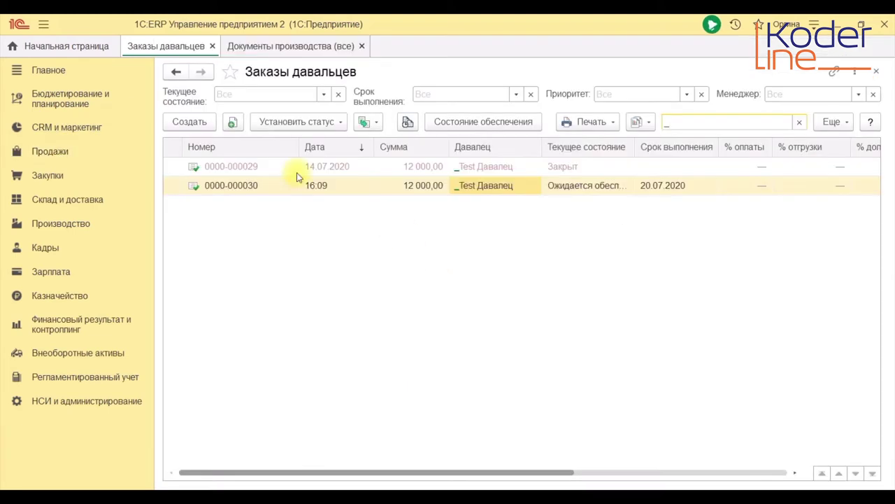
{"action": "left_click", "coordinate": [194, 120]}
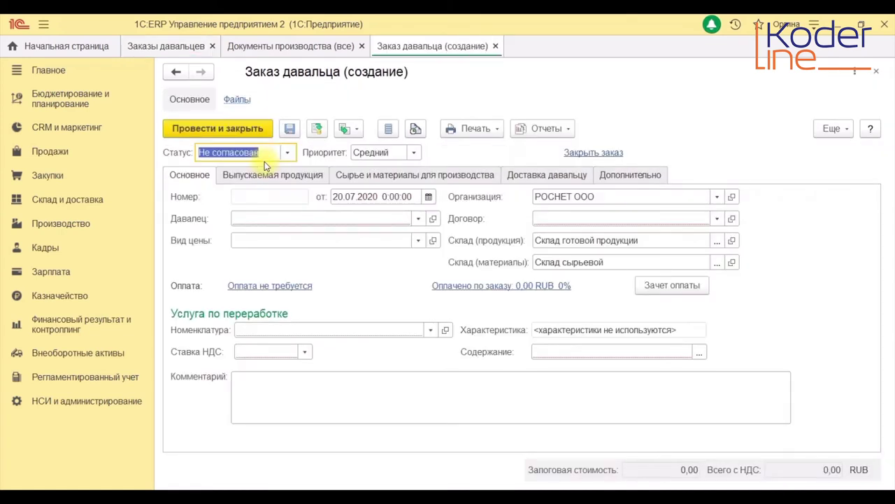
{"action": "left_click", "coordinate": [417, 221]}
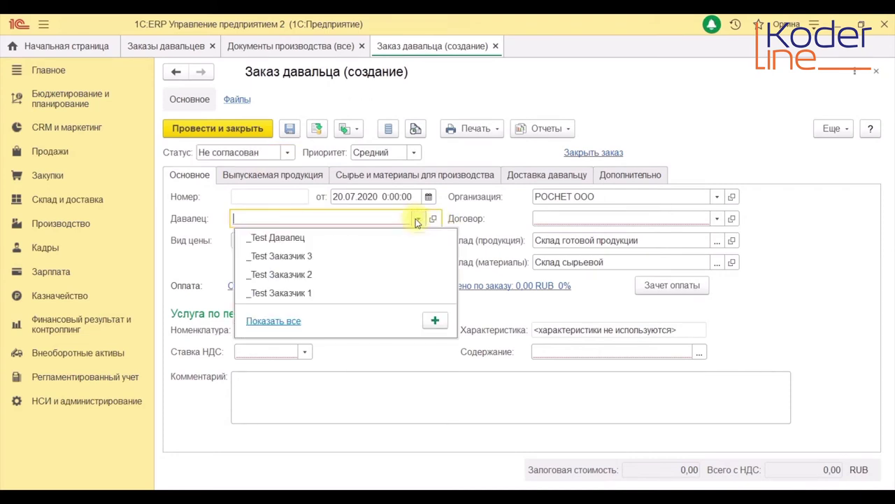
{"action": "left_click", "coordinate": [367, 236]}
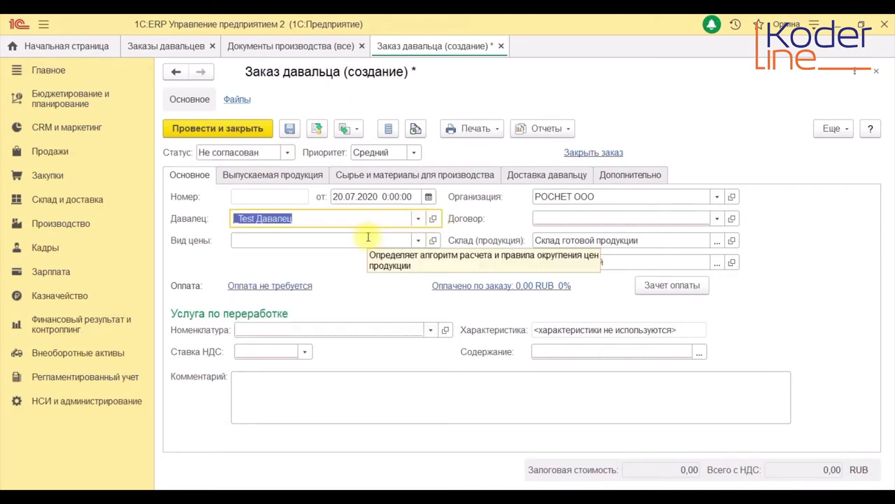
- Assign the _Test Договор с давальцем contract to the order and set its processing service item to Услуга по переработке
{"action": "left_click", "coordinate": [715, 219]}
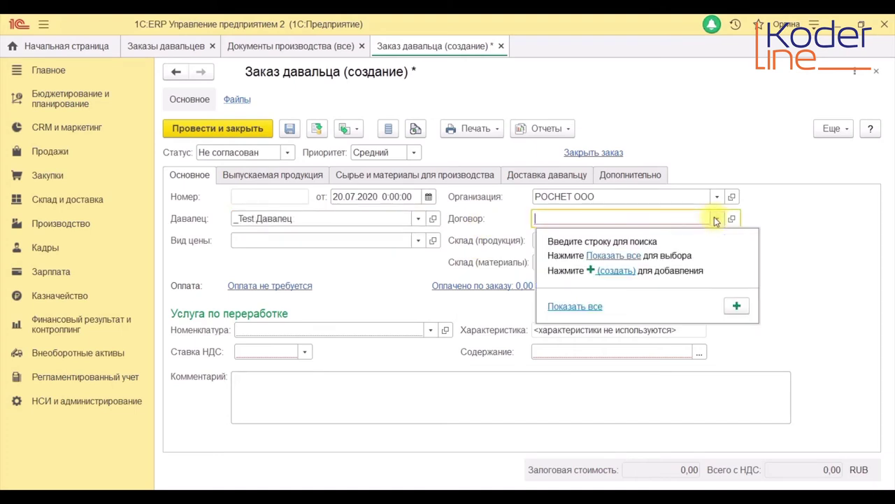
{"action": "left_click", "coordinate": [591, 308]}
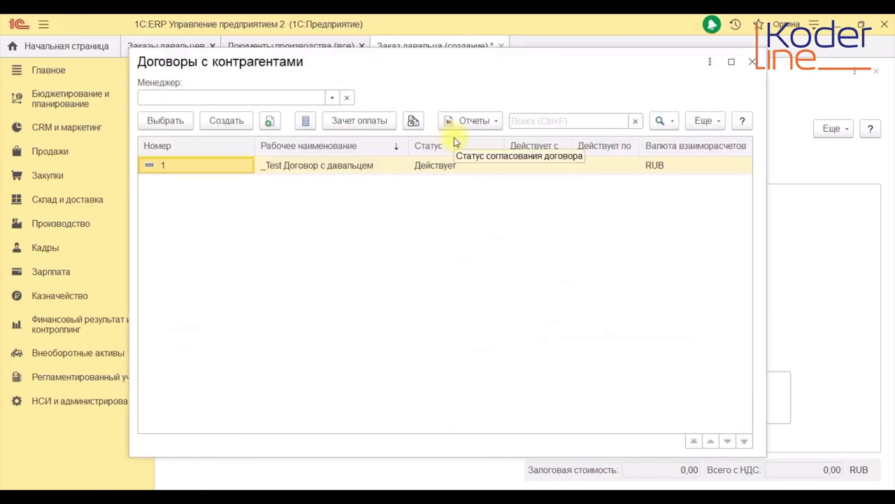
{"action": "left_click", "coordinate": [165, 121]}
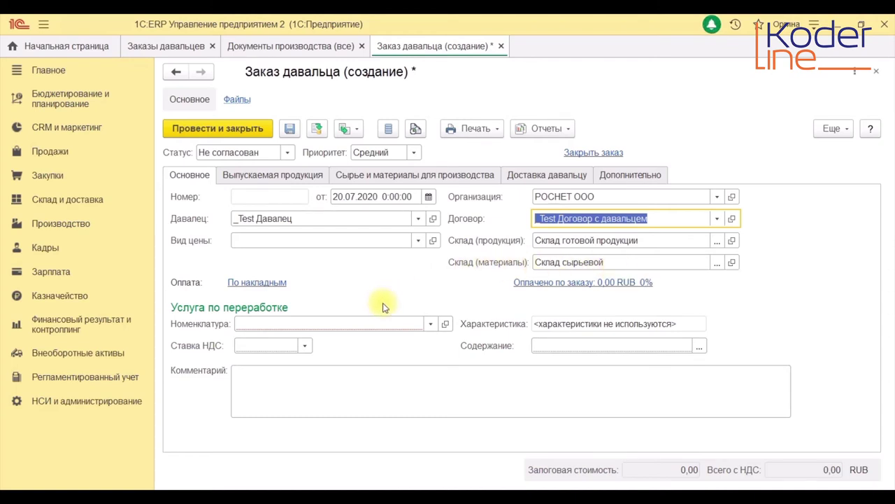
{"action": "left_click", "coordinate": [431, 324]}
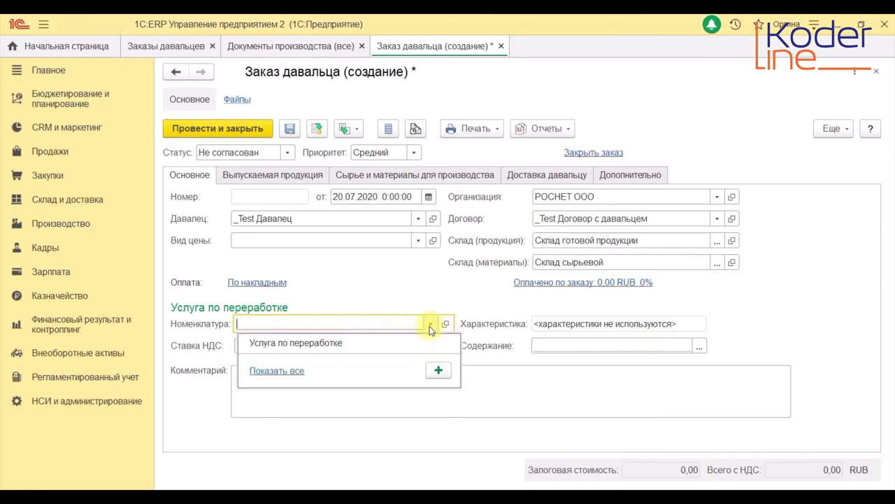
{"action": "left_click", "coordinate": [348, 346]}
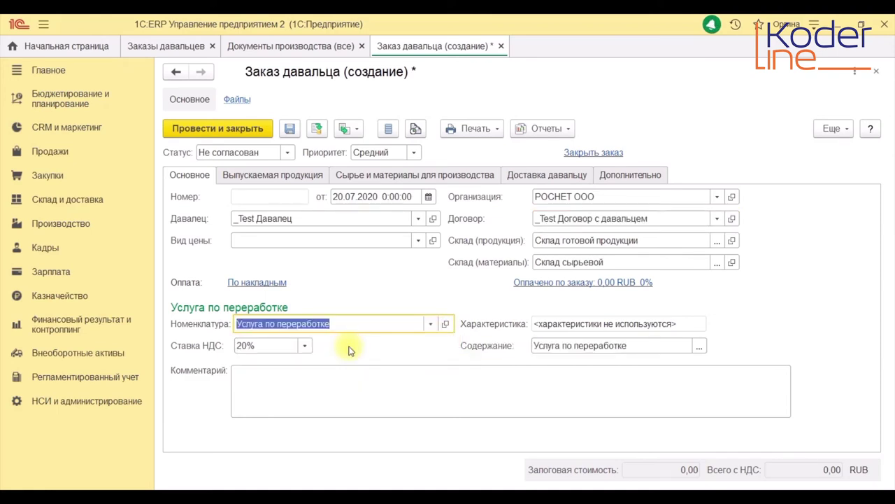
- Add _Test_Сетка 4 (давальческое) to the order's output products with the 4_приклейка,16_tetra 6,0_,29_желто-красно-черный characteristic
{"action": "left_click", "coordinate": [281, 179]}
{"action": "left_click", "coordinate": [201, 199]}
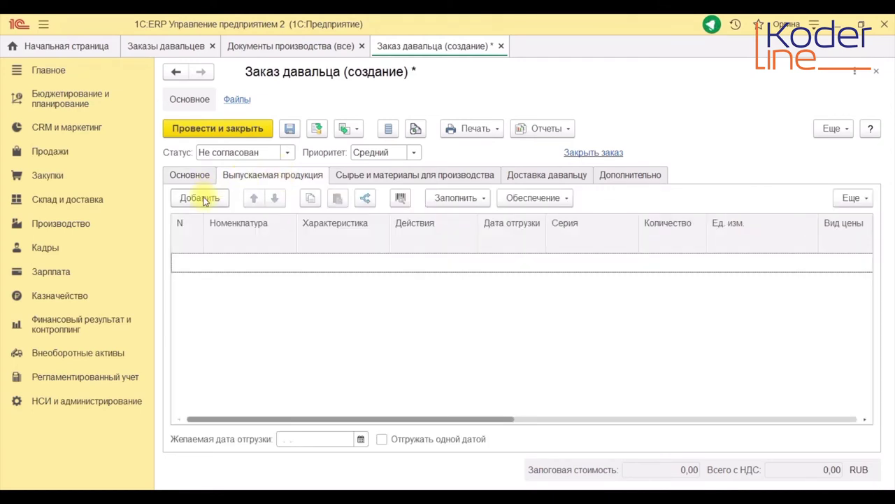
{"action": "left_click", "coordinate": [203, 199]}
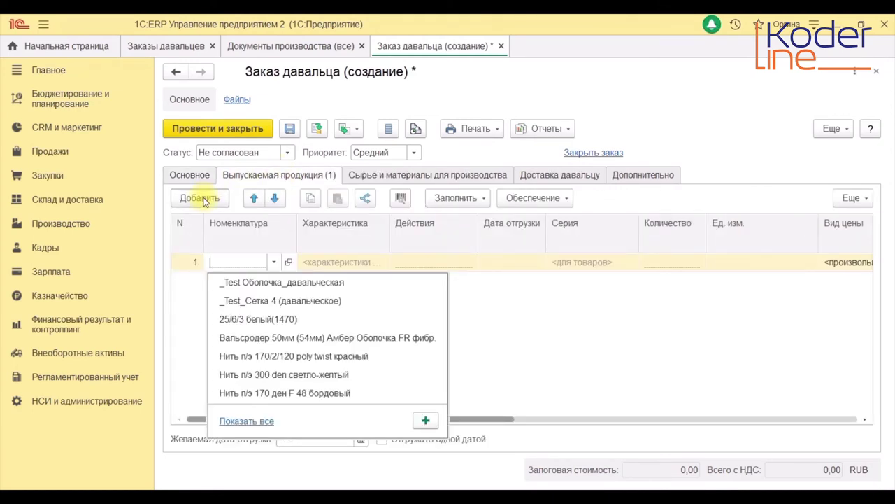
{"action": "left_click", "coordinate": [305, 301]}
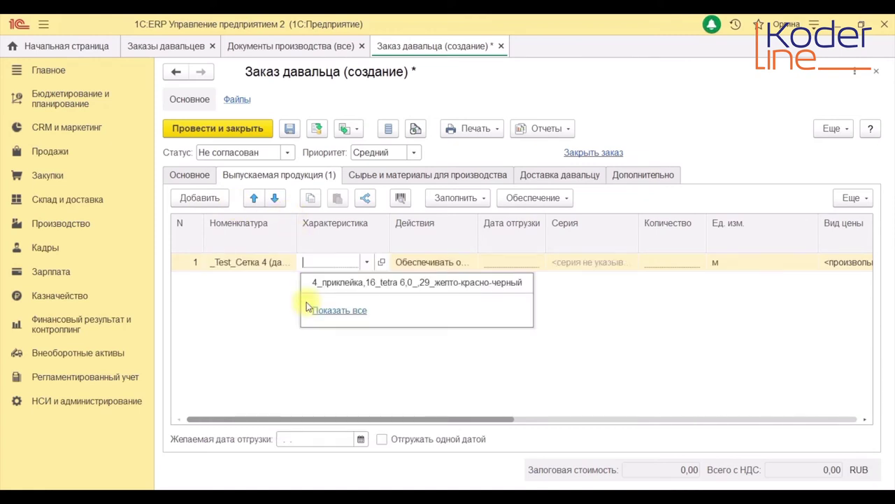
{"action": "left_click", "coordinate": [335, 281]}
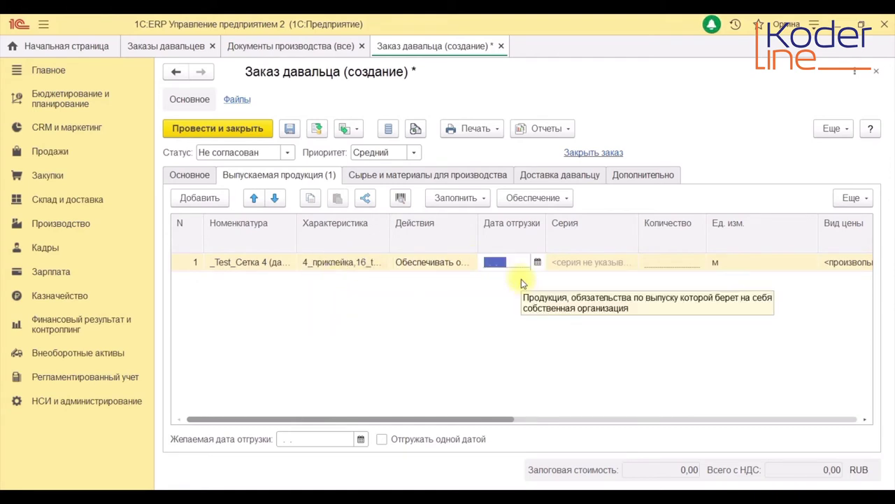
- Set the output product's shipping date to 20.07.2020 and its quantity to 100 m
{"action": "type", "text": "2007"}
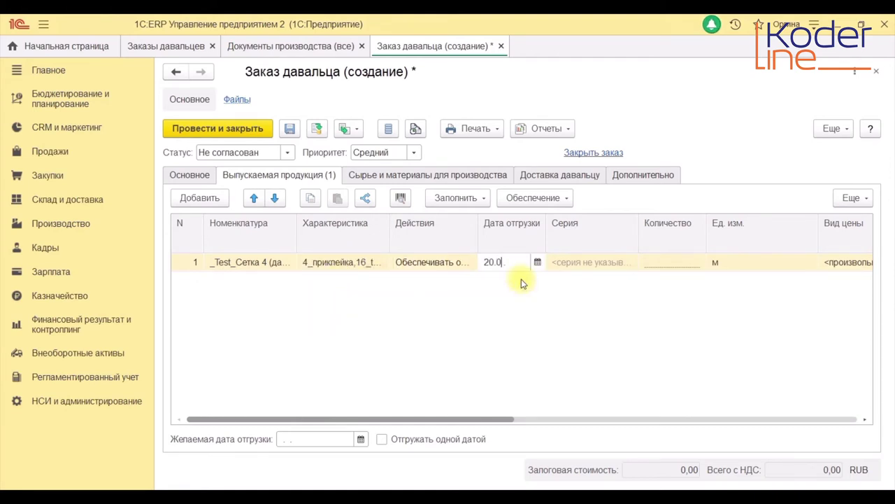
{"action": "type", "text": "2020"}
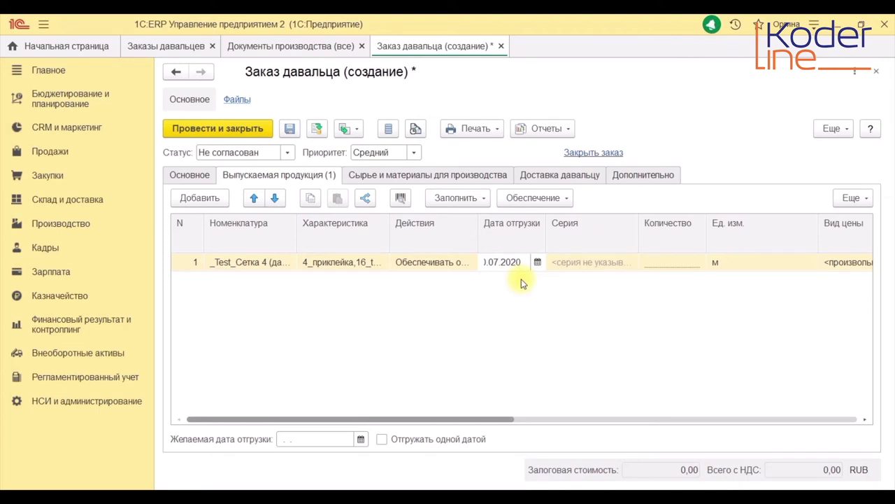
{"action": "left_click", "coordinate": [685, 261]}
{"action": "type", "text": "100"}
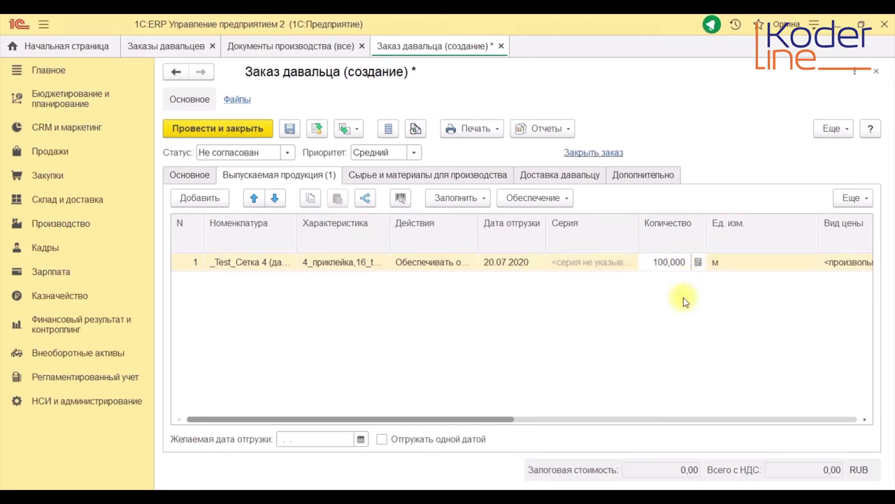
{"action": "left_click", "coordinate": [683, 298]}
- Set the processing service price of the output product to 100
{"action": "key", "text": "Tab"}
{"action": "key", "text": "Tab"}
{"action": "key", "text": "Tab"}
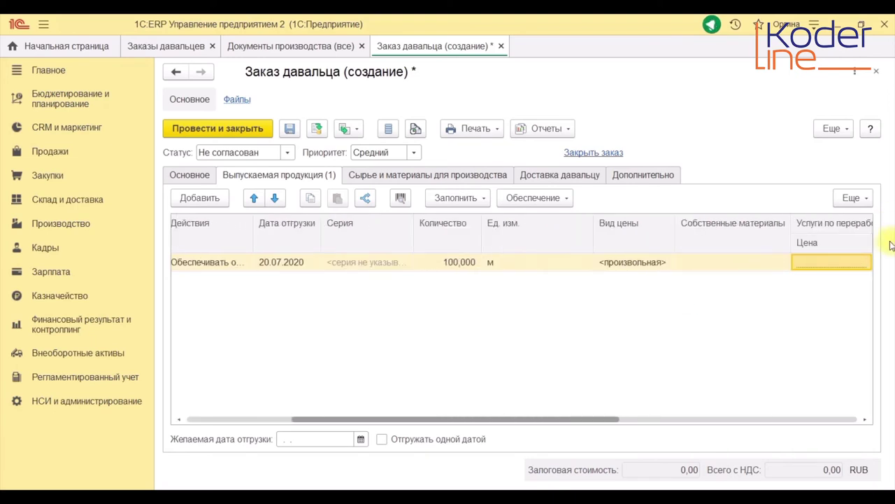
{"action": "left_click", "coordinate": [846, 268]}
{"action": "type", "text": "100,00"}
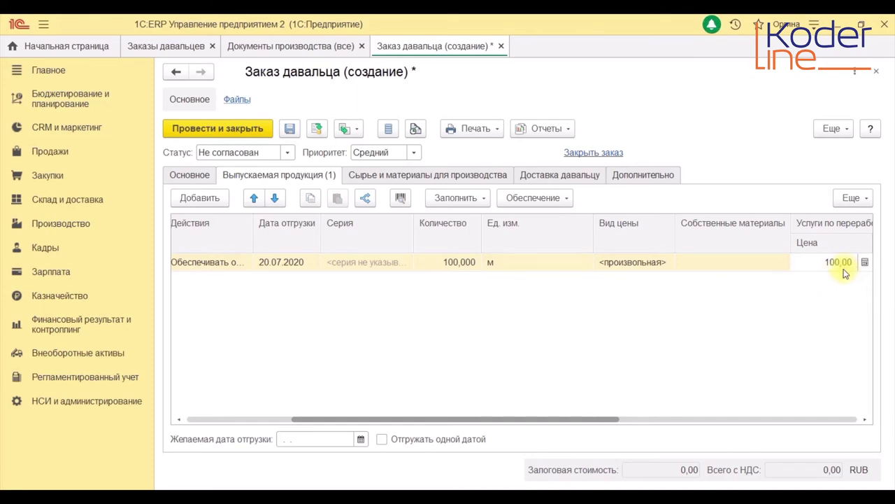
{"action": "left_click", "coordinate": [795, 348]}
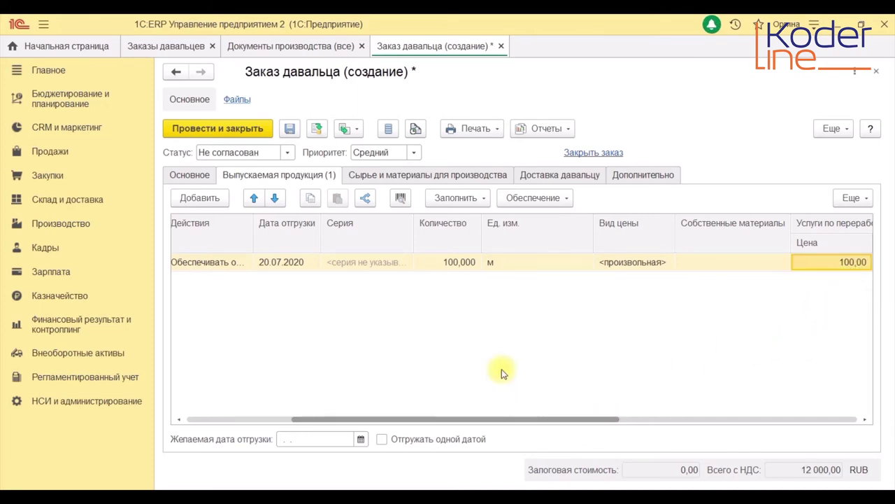
- Add 100 m of _Test Оболочка_давальческая to the order's raw materials for production
{"action": "left_click", "coordinate": [374, 177]}
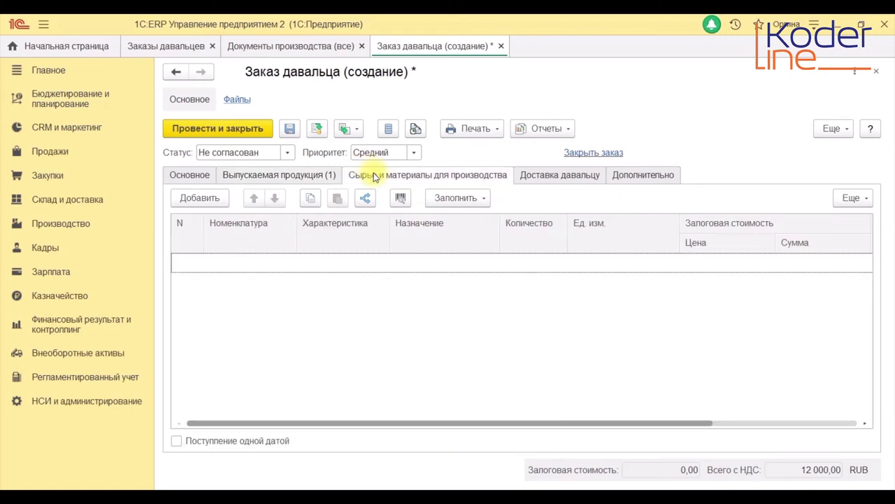
{"action": "left_click", "coordinate": [201, 201]}
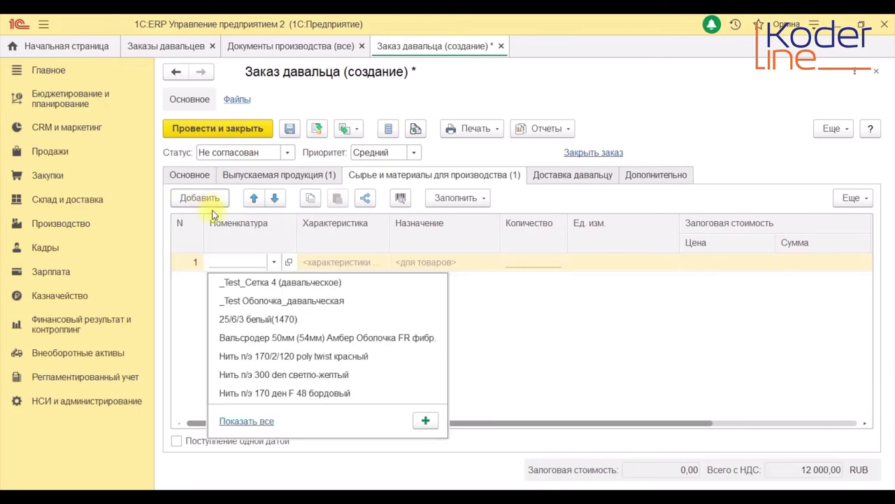
{"action": "left_click", "coordinate": [281, 299]}
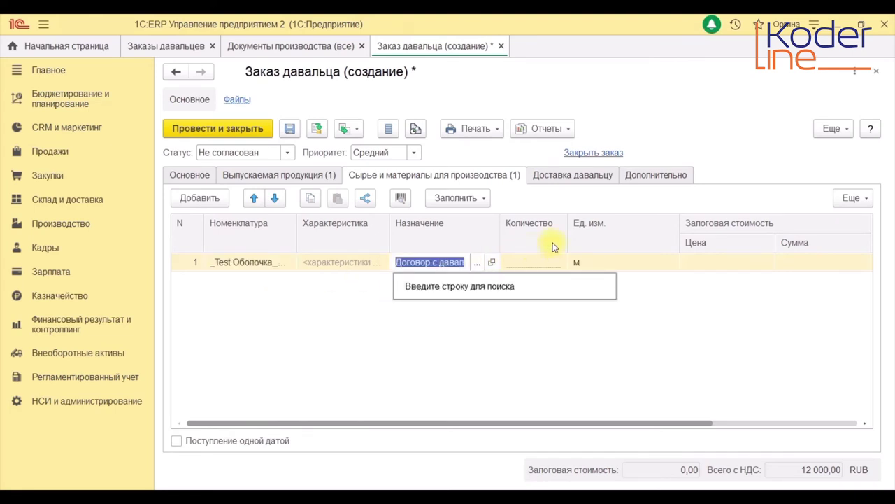
{"action": "left_click", "coordinate": [533, 262]}
{"action": "type", "text": "1"}
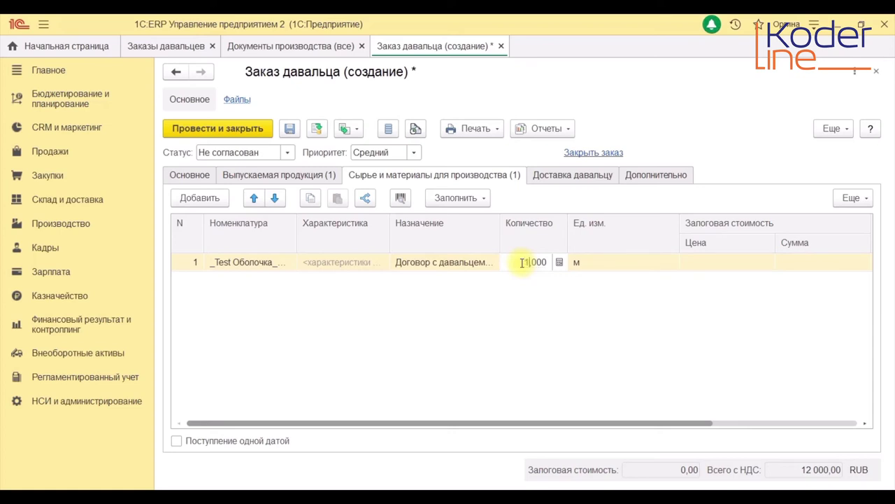
{"action": "type", "text": "00"}
{"action": "left_click", "coordinate": [594, 320]}
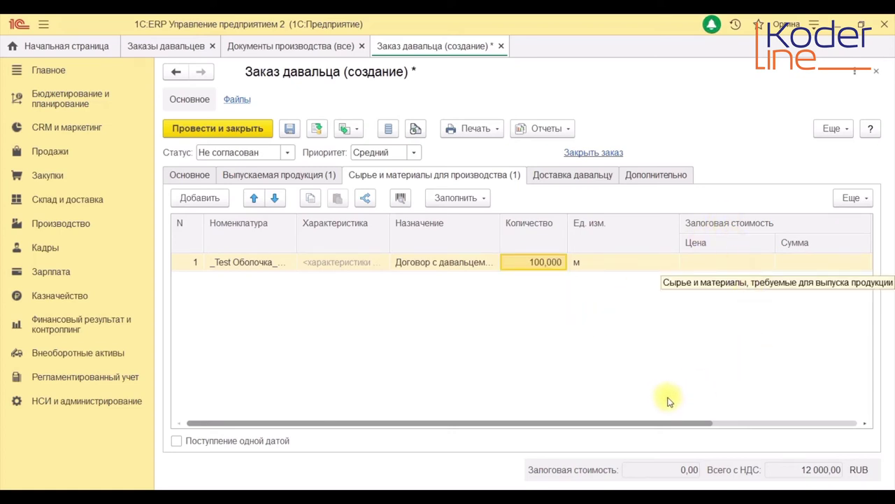
- Set the tolling order's status to К производству and try to post the order
{"action": "left_click_drag", "start_coordinate": [664, 423], "coordinate": [484, 448]}
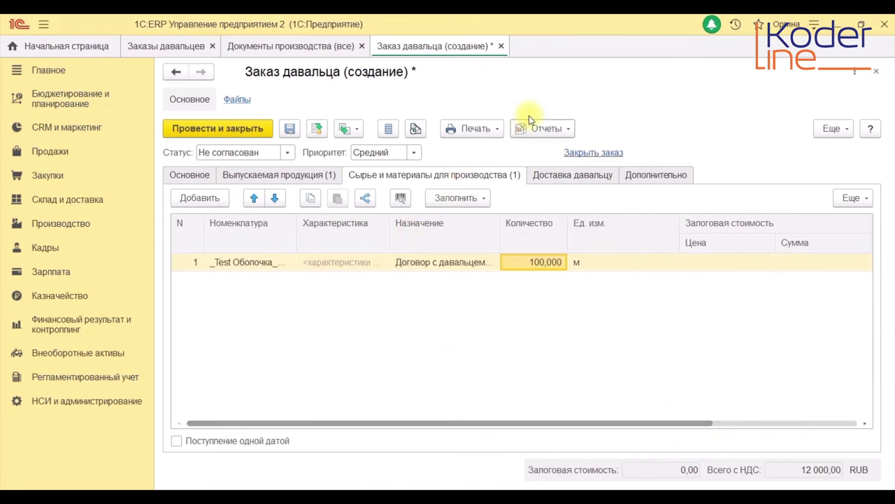
{"action": "left_click", "coordinate": [289, 152]}
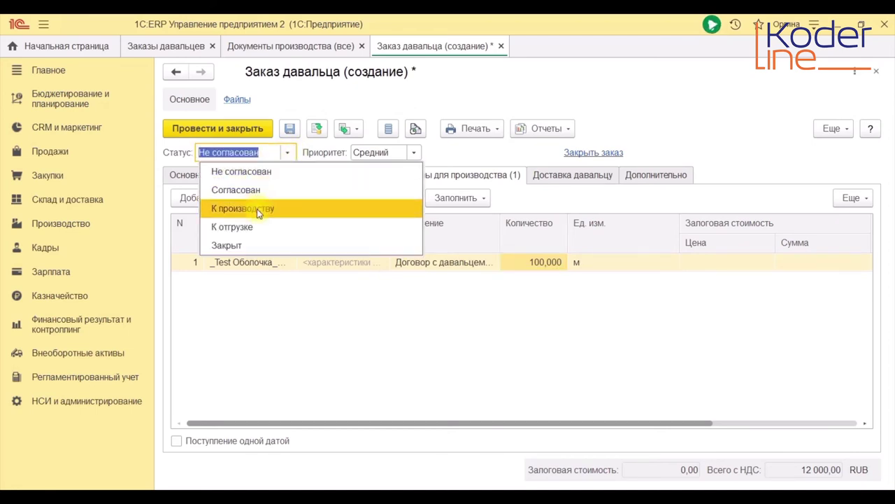
{"action": "left_click", "coordinate": [258, 209]}
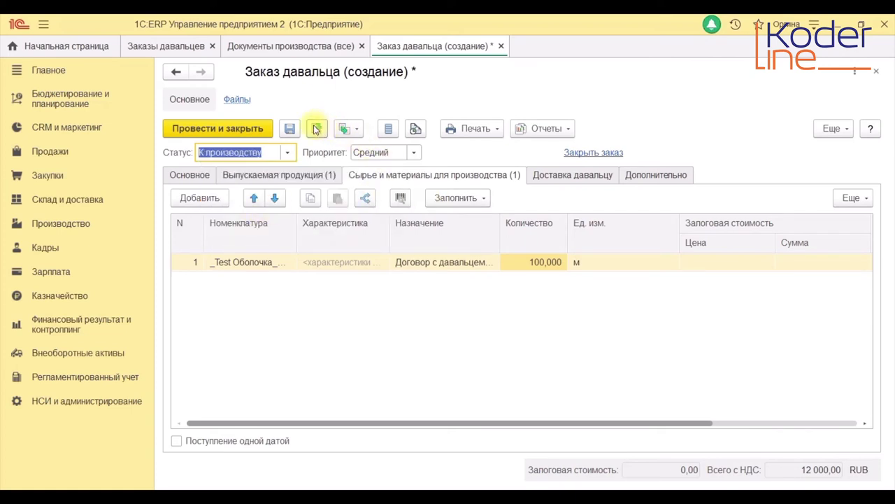
{"action": "left_click", "coordinate": [316, 130]}
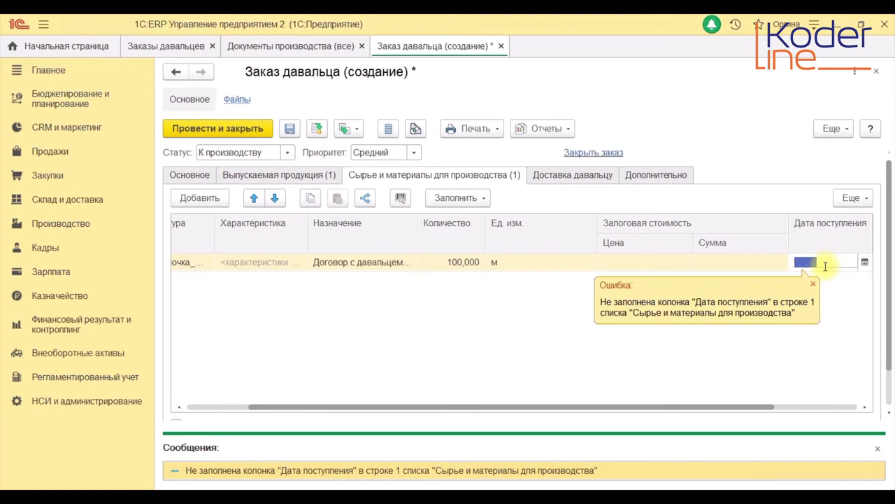
- Set the raw material's receipt date to 20.07.2020 and post the tolling order
{"action": "type", "text": "20."}
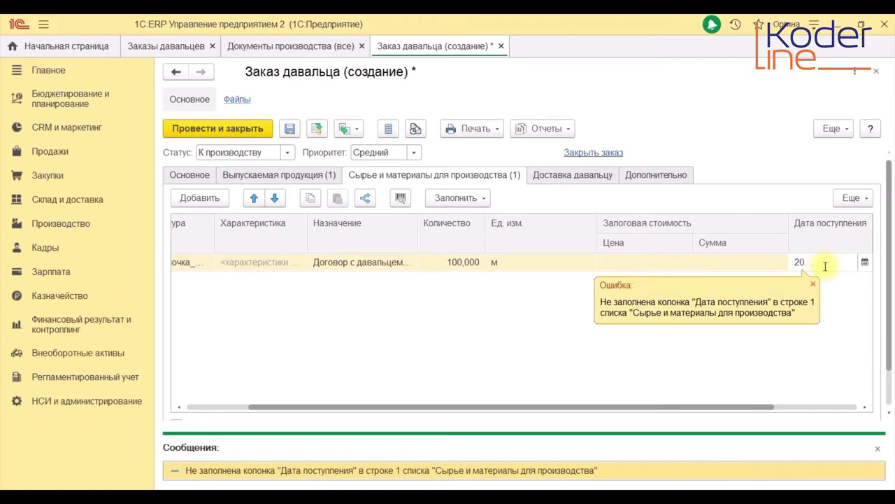
{"action": "type", "text": "07.2020"}
{"action": "left_click", "coordinate": [317, 129]}
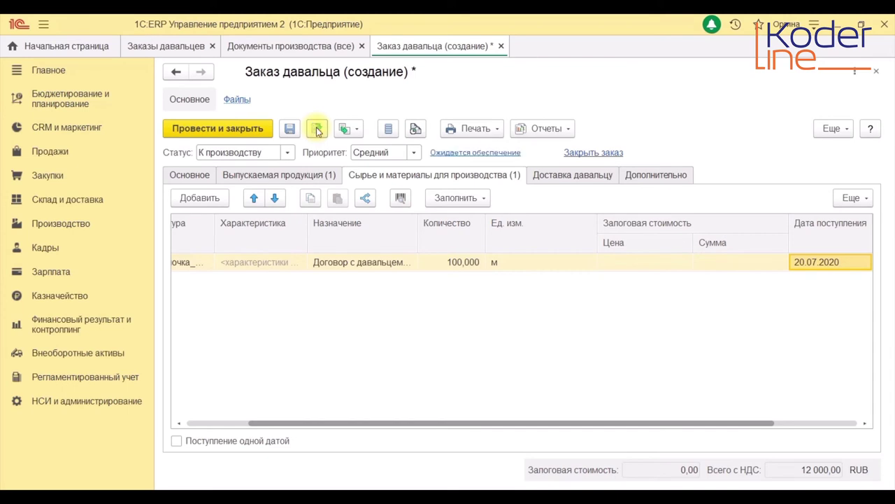
{"action": "left_click", "coordinate": [316, 128]}
- Create a Поступление сырья от давальца document based on the tolling order and save it with its raw material line
{"action": "left_click", "coordinate": [348, 130]}
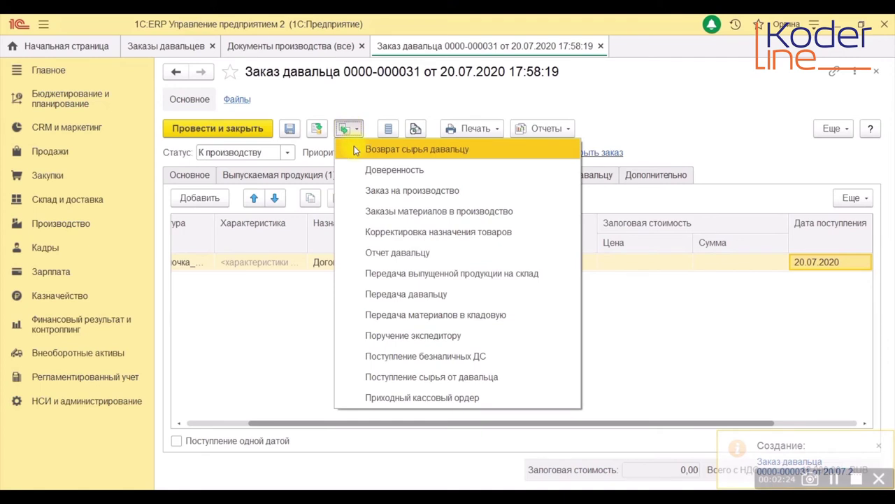
{"action": "left_click", "coordinate": [412, 379]}
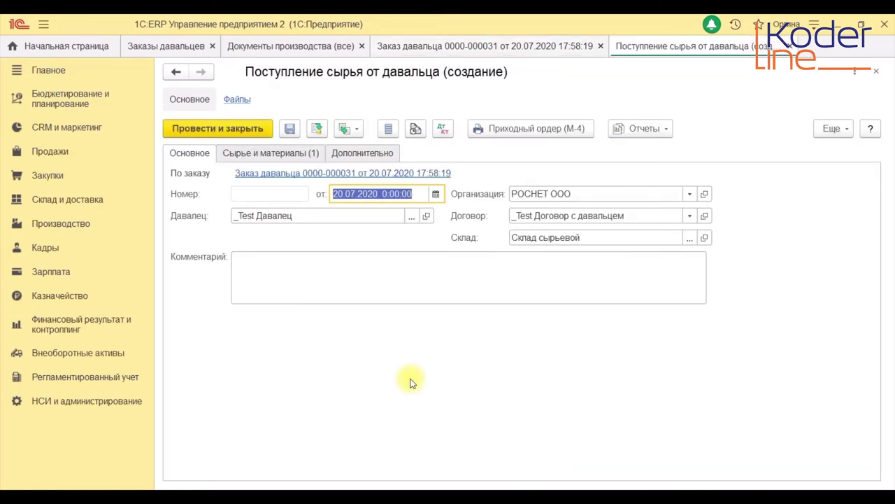
{"action": "left_click", "coordinate": [245, 155]}
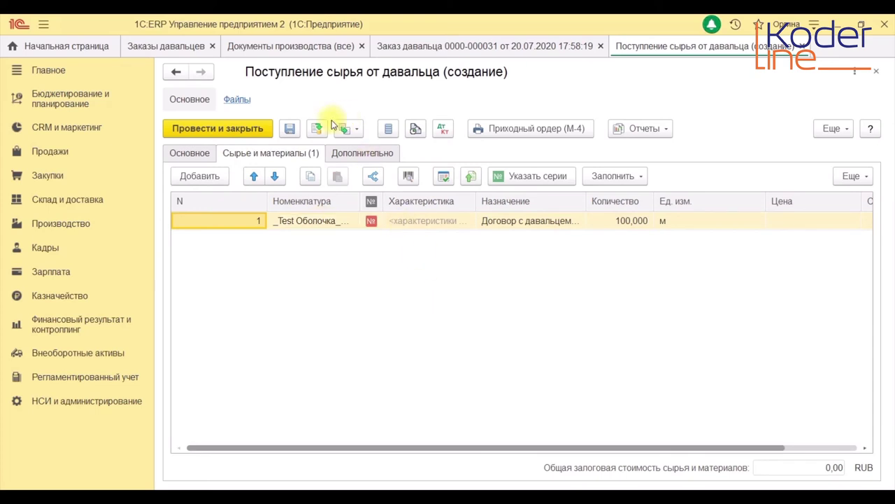
{"action": "left_click", "coordinate": [289, 129]}
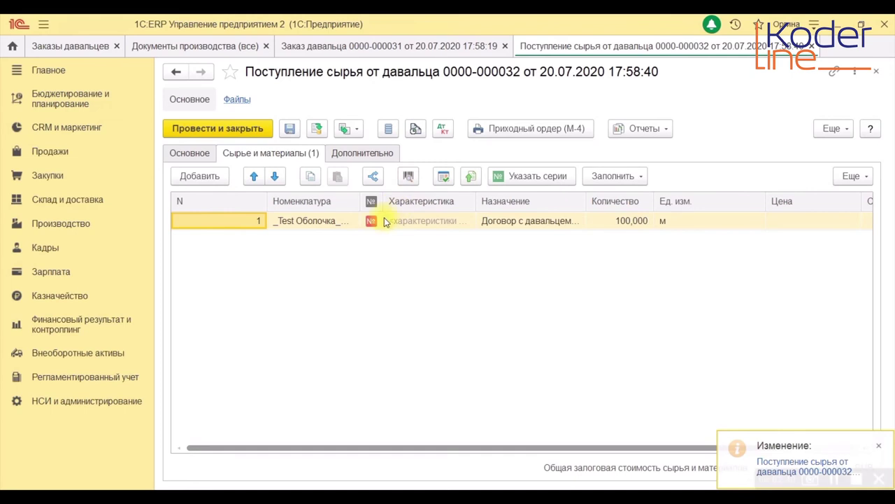
- Enter a new series for the received _Test Оболочка_давальческая with number 032/0720 and production date 07.20
{"action": "left_click", "coordinate": [499, 179]}
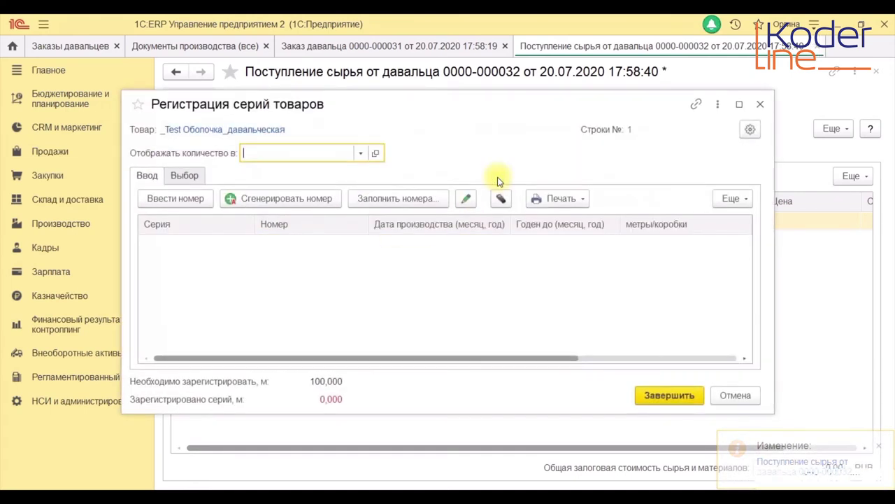
{"action": "left_click", "coordinate": [192, 198]}
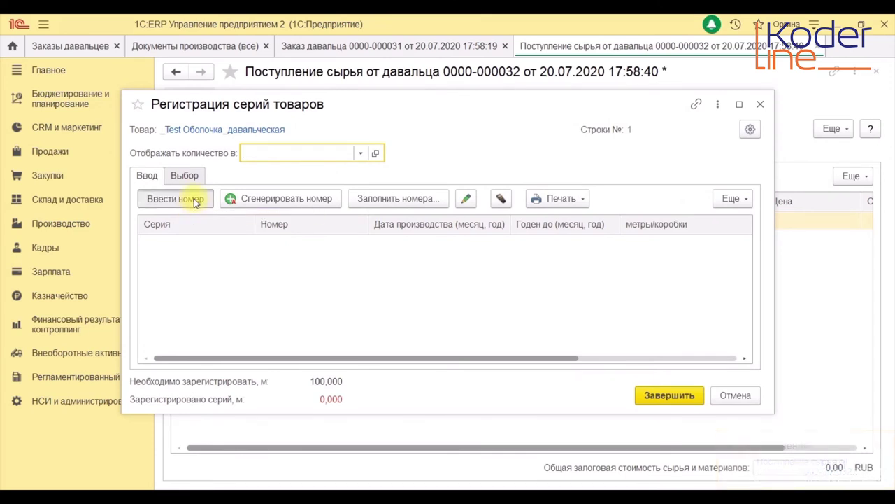
{"action": "type", "text": "032"}
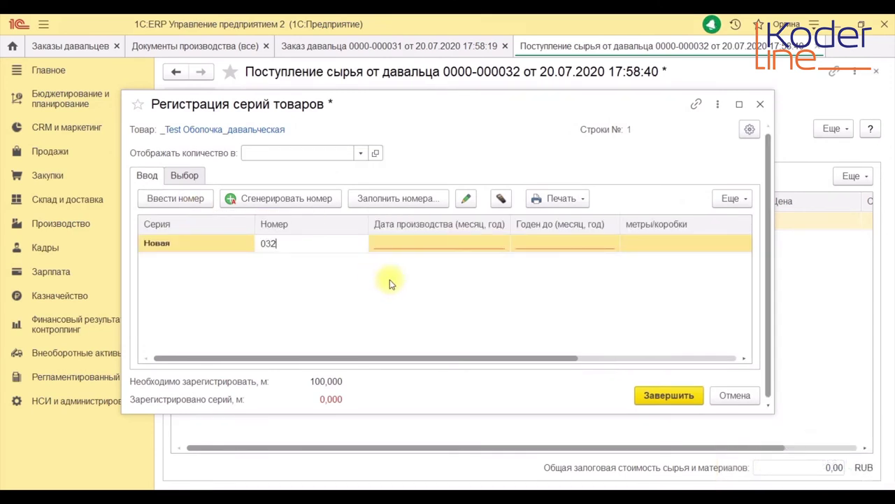
{"action": "type", "text": "/0720"}
{"action": "left_click", "coordinate": [427, 242]}
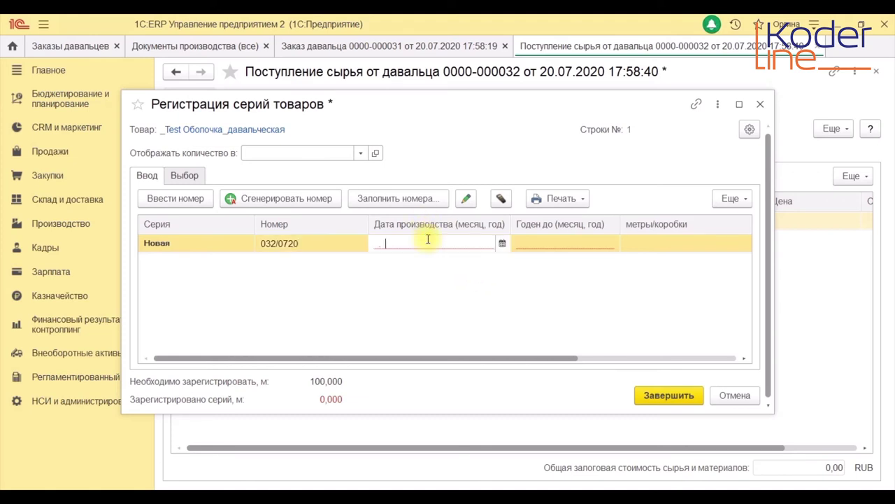
{"action": "left_click", "coordinate": [375, 242]}
{"action": "type", "text": "07.20"}
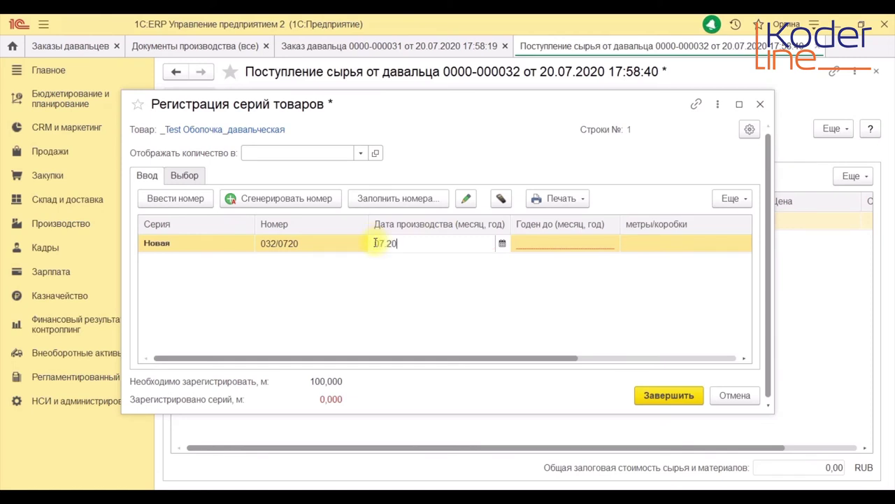
{"action": "key", "text": "Return"}
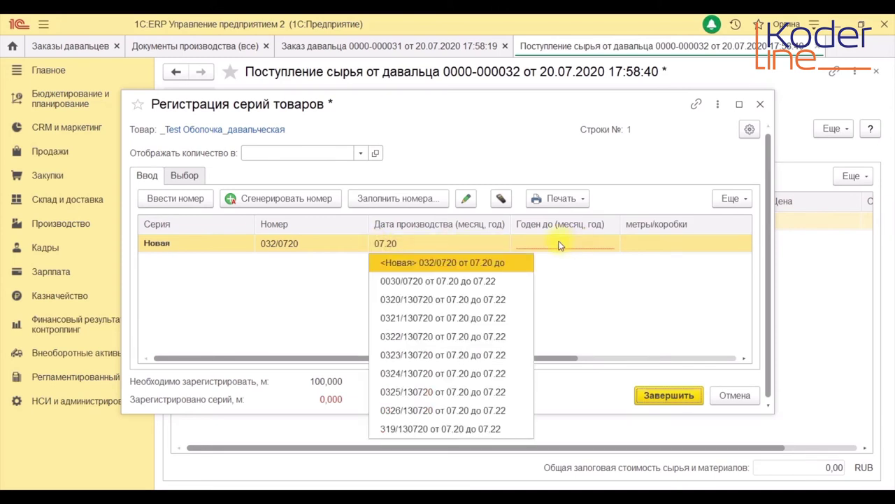
{"action": "left_click", "coordinate": [509, 263]}
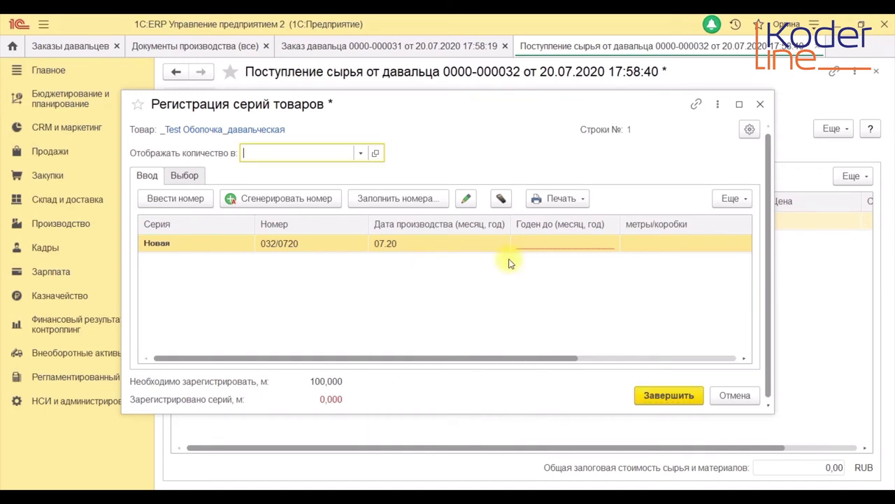
- Set the new series' expiry date to 07.22
{"action": "left_click", "coordinate": [549, 246]}
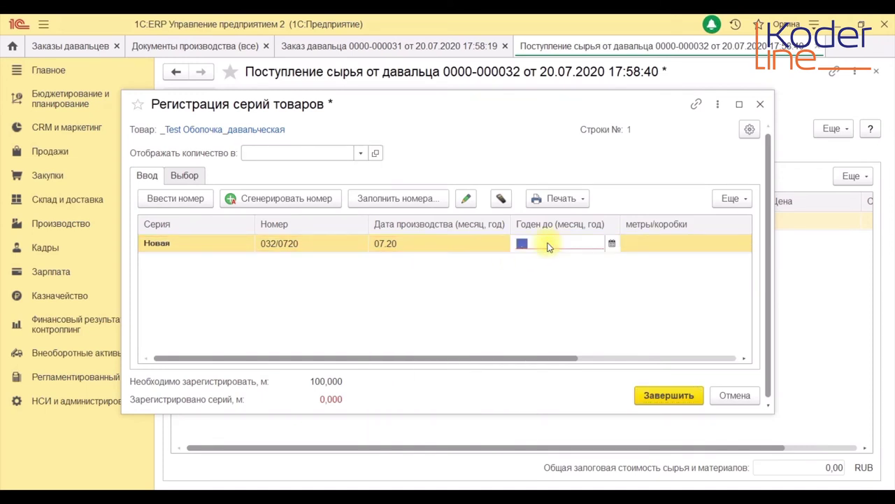
{"action": "type", "text": "07.22"}
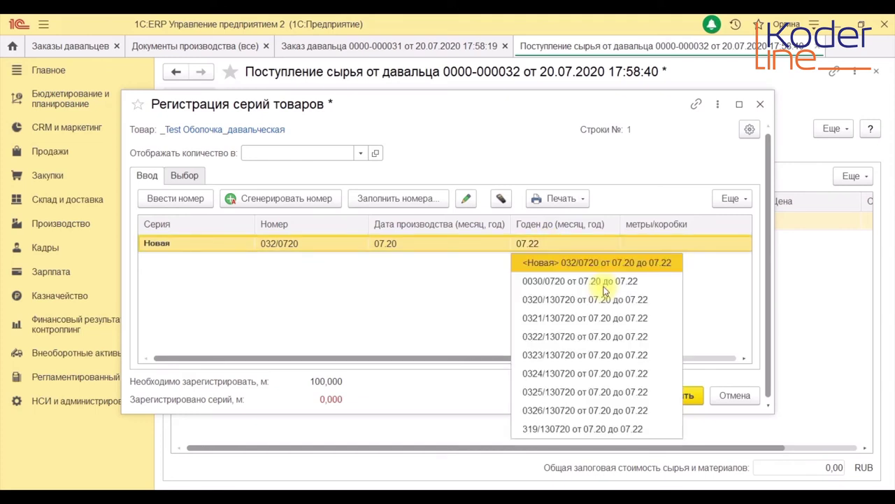
{"action": "left_click", "coordinate": [710, 274]}
{"action": "key", "text": "Tab"}
{"action": "key", "text": "Tab"}
- Set the series quantity to 100 m, complete the series registration and post the raw material receipt
{"action": "left_click_drag", "start_coordinate": [563, 357], "coordinate": [709, 343]}
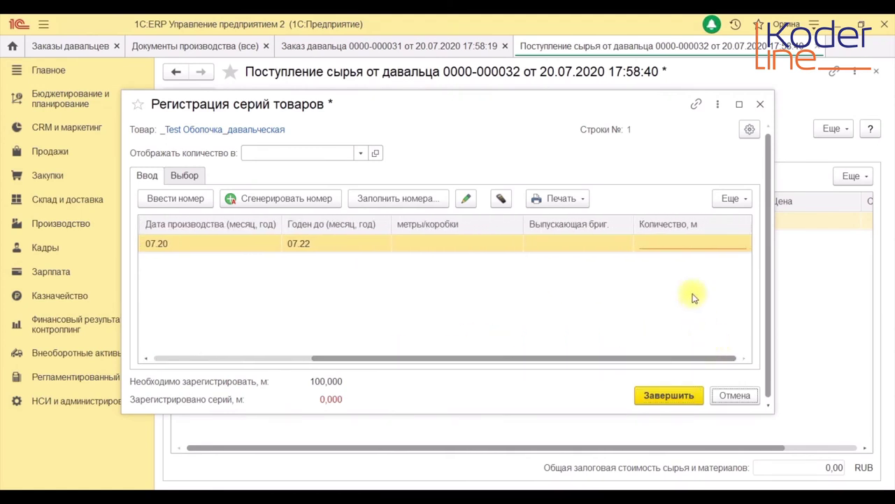
{"action": "left_click", "coordinate": [690, 244]}
{"action": "type", "text": "100"}
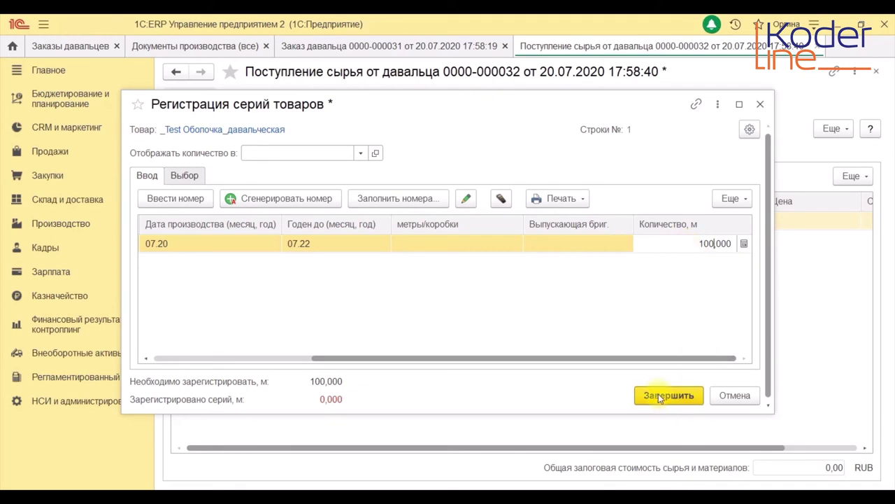
{"action": "left_click", "coordinate": [660, 396]}
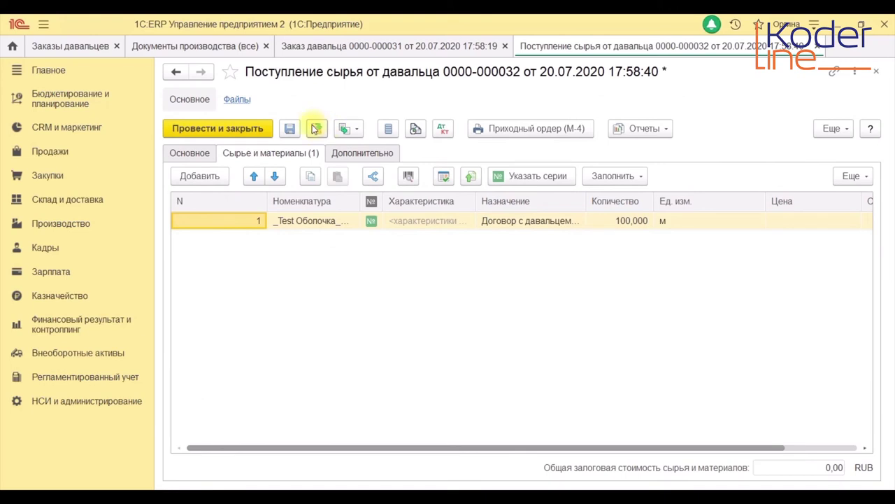
{"action": "left_click", "coordinate": [315, 129]}
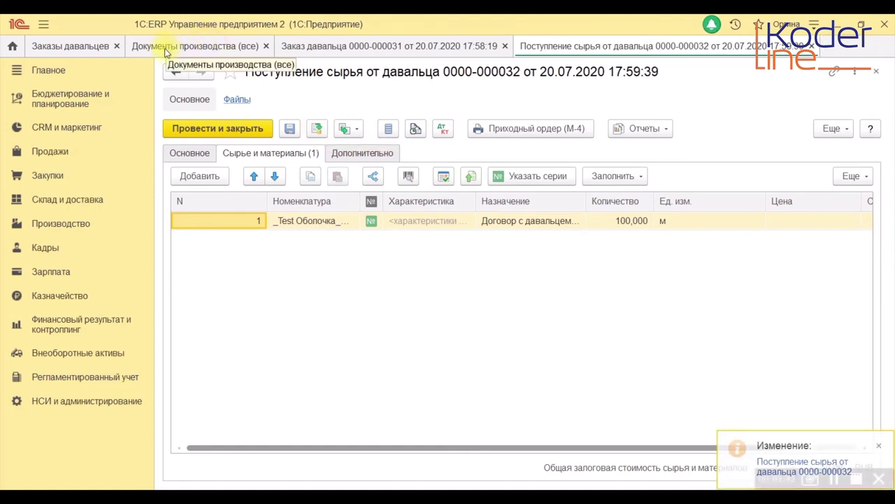
- Create a new Производство без заказа document from the list of all production documents
{"action": "left_click", "coordinate": [79, 223]}
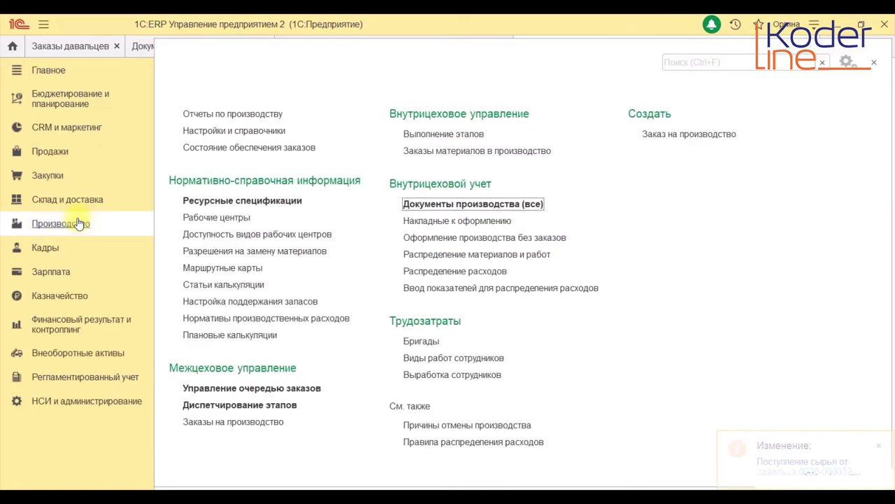
{"action": "left_click", "coordinate": [460, 207]}
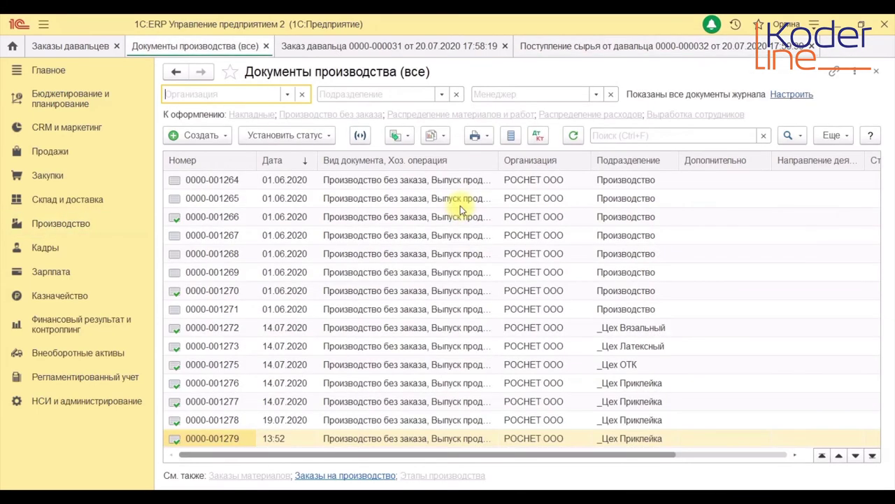
{"action": "left_click", "coordinate": [199, 137]}
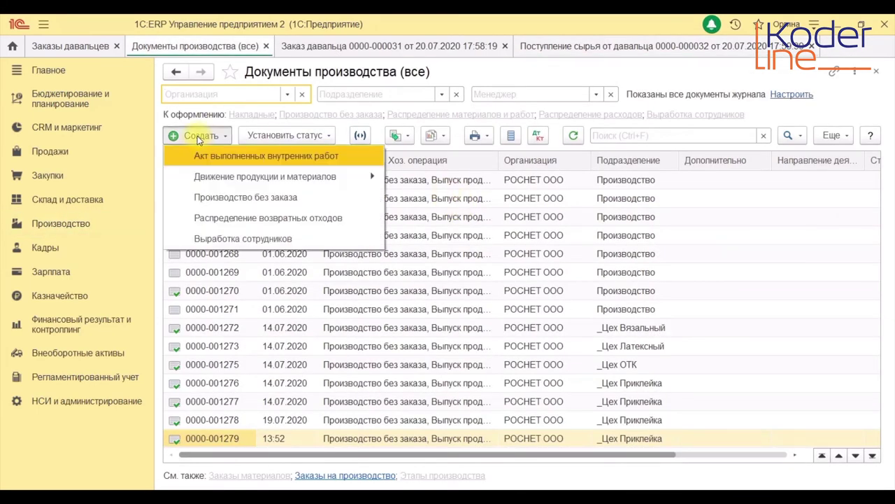
{"action": "left_click", "coordinate": [258, 197]}
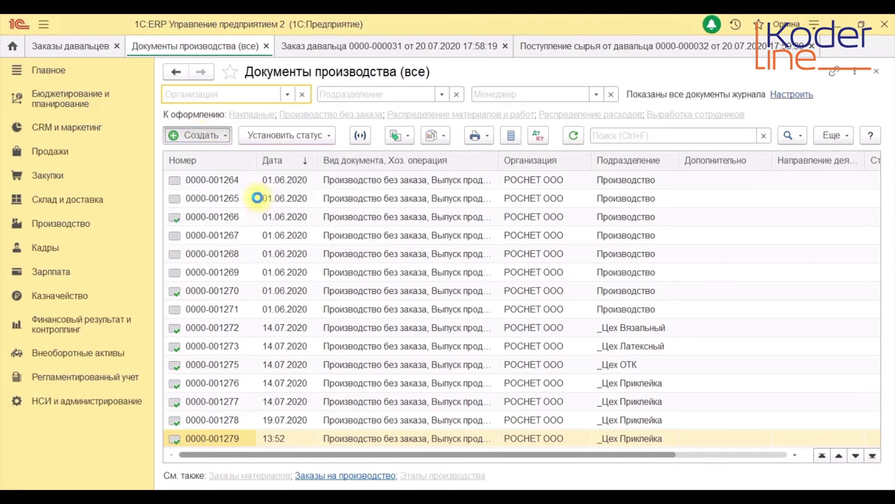
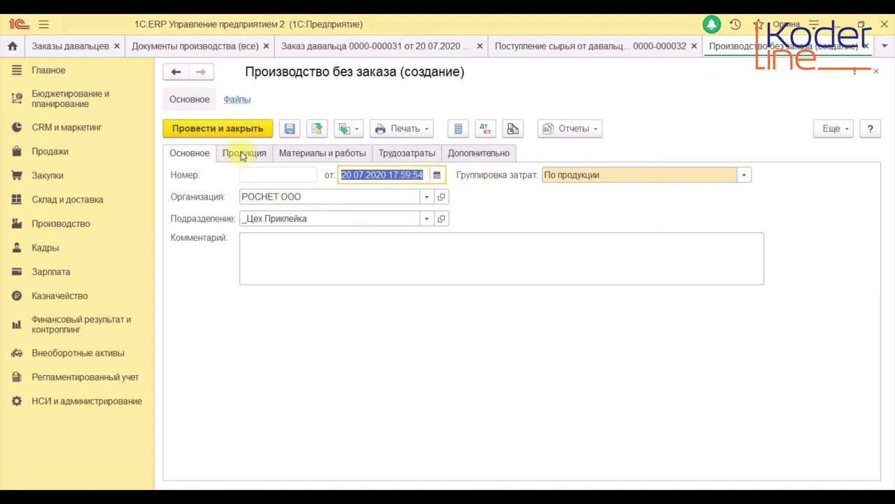
- Add _Test_Сетка 4 (давальческое) with the 4_приклейка,16_tetra 6,0_,29_желто-красно-черный characteristic to the production document's products
{"action": "left_click", "coordinate": [242, 154]}
{"action": "left_click", "coordinate": [202, 196]}
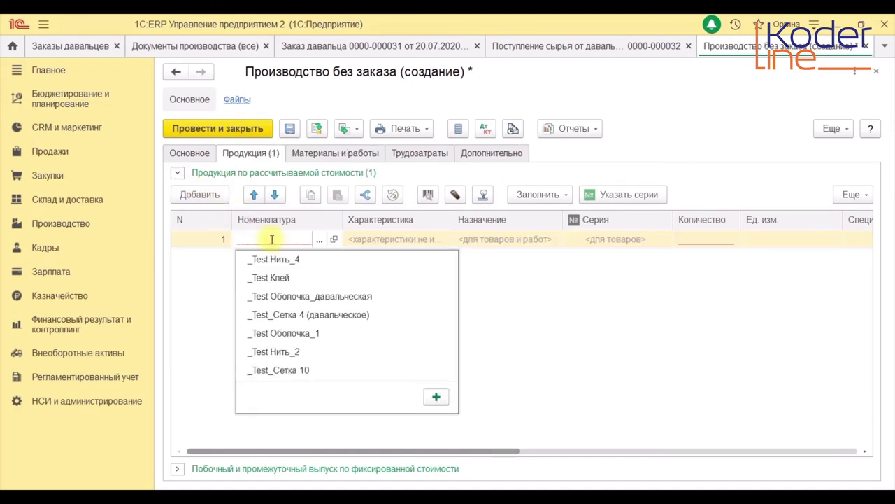
{"action": "left_click", "coordinate": [333, 320]}
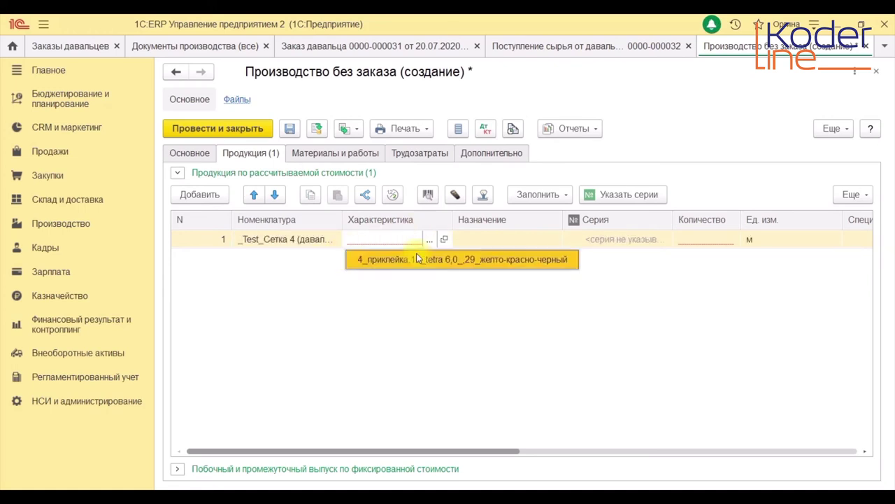
{"action": "left_click", "coordinate": [418, 259]}
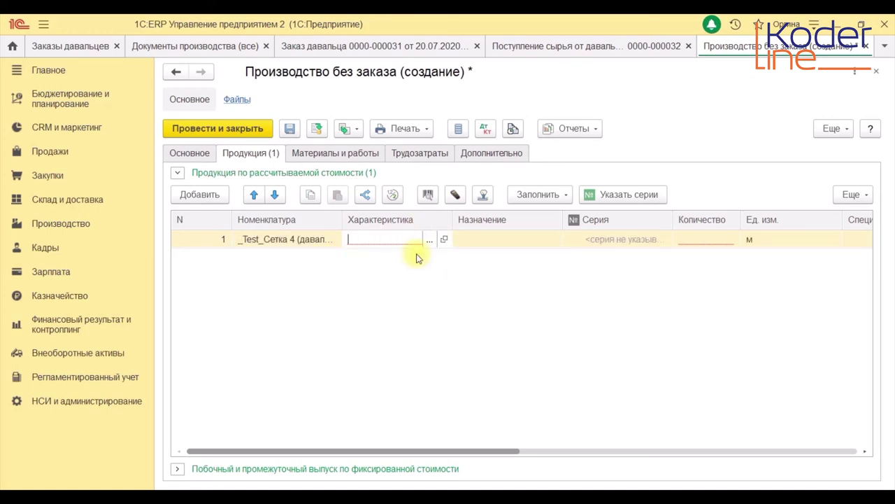
- Set the produced quantity of _Test_Сетка 4 (давальческое) to 100 m and go to the line's recipient details
{"action": "left_click", "coordinate": [712, 239]}
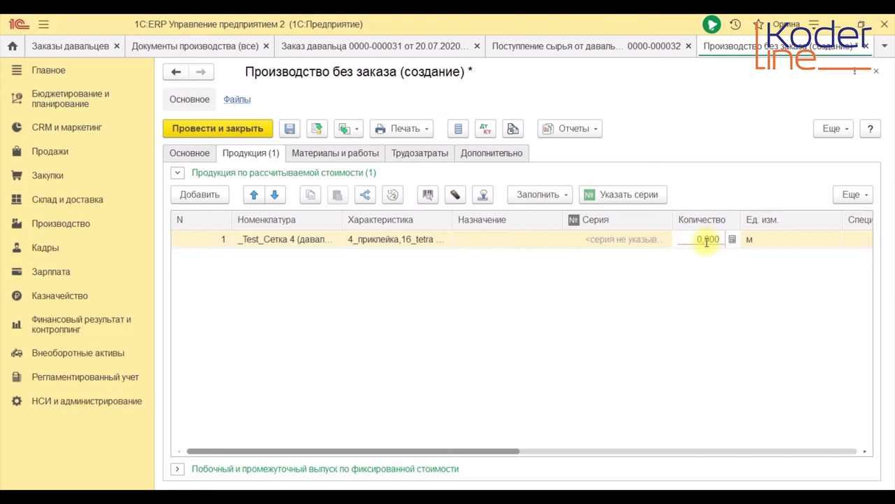
{"action": "type", "text": "100"}
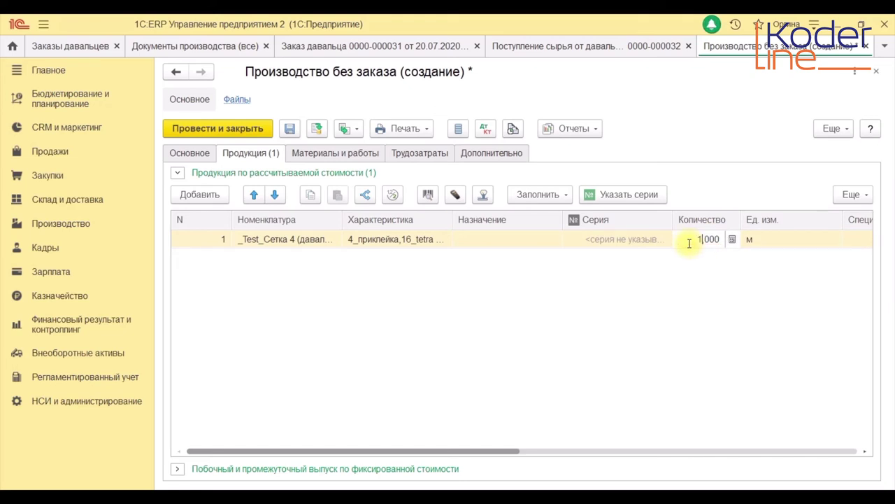
{"action": "left_click", "coordinate": [748, 288]}
{"action": "left_click", "coordinate": [748, 289]}
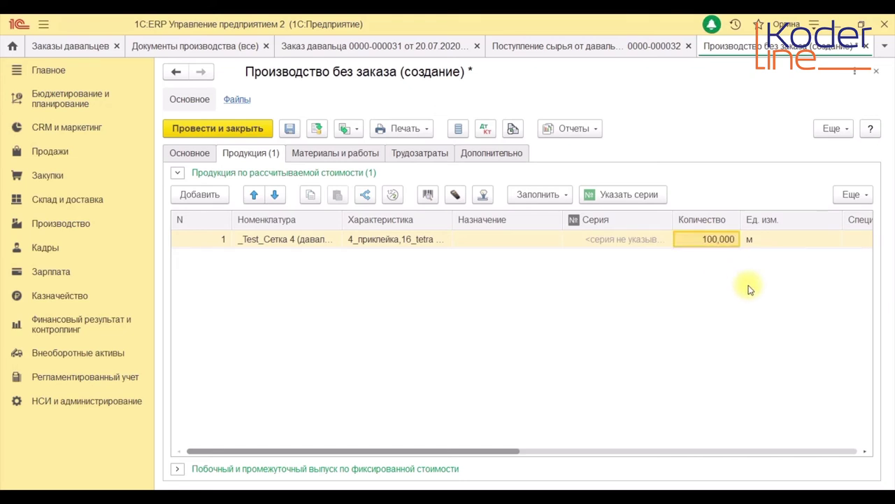
{"action": "key", "text": "Tab"}
{"action": "key", "text": "Tab"}
{"action": "key", "text": "Tab"}
{"action": "key", "text": "Tab"}
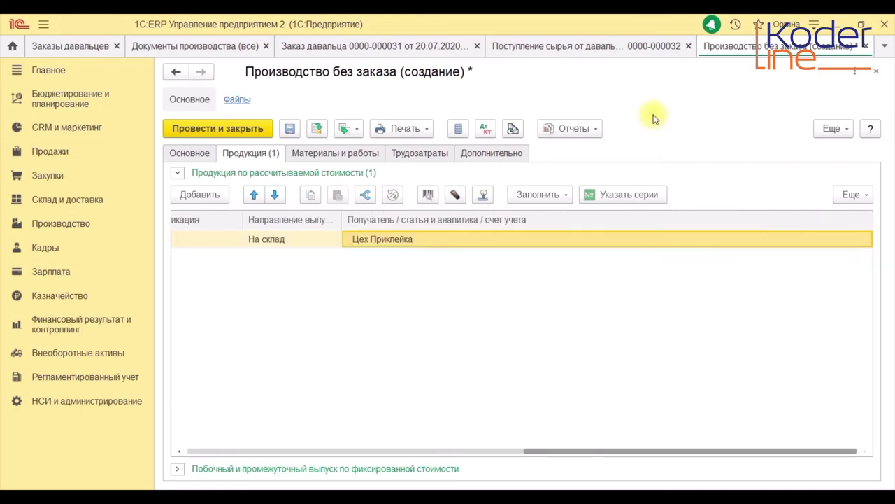
- Set the recipient of the _Test_Сетка 4 (давальческое) product line to Склад готовой продукции
{"action": "left_click", "coordinate": [860, 241]}
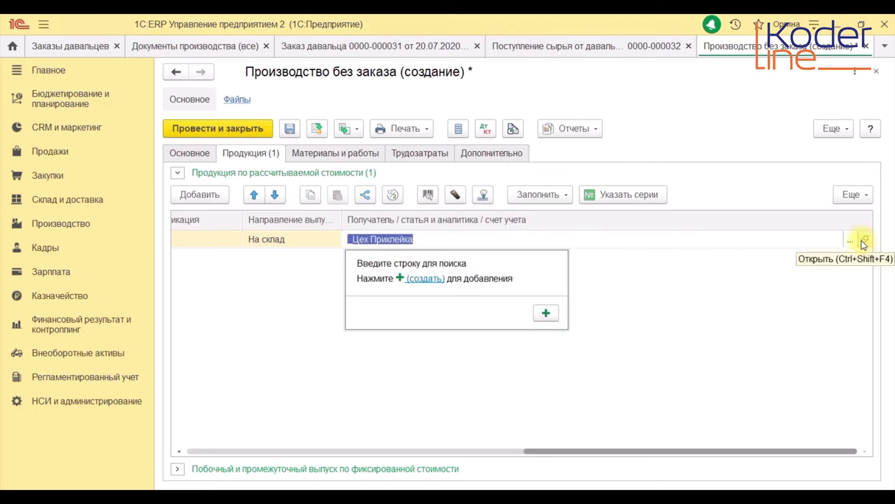
{"action": "left_click", "coordinate": [850, 240]}
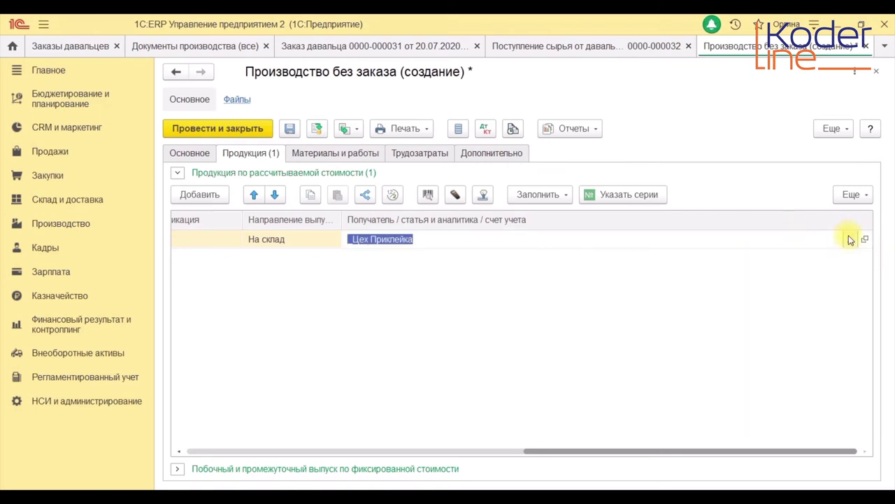
{"action": "left_click", "coordinate": [849, 238]}
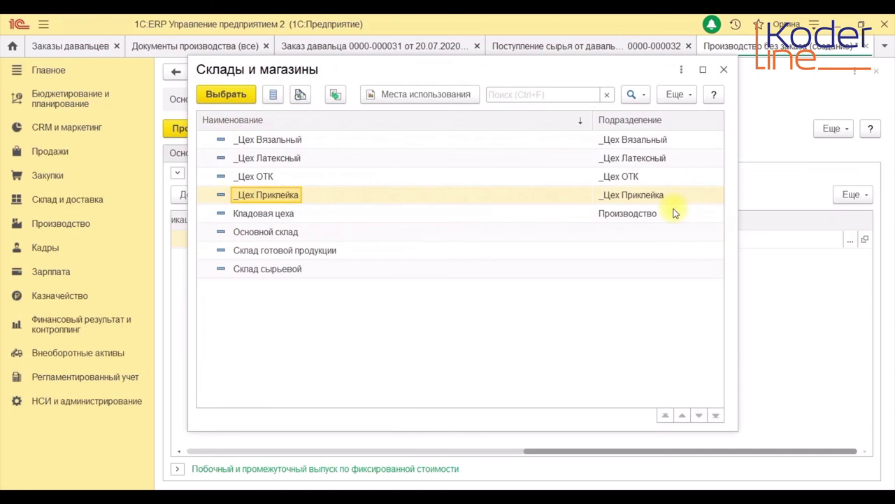
{"action": "double_click", "coordinate": [338, 256]}
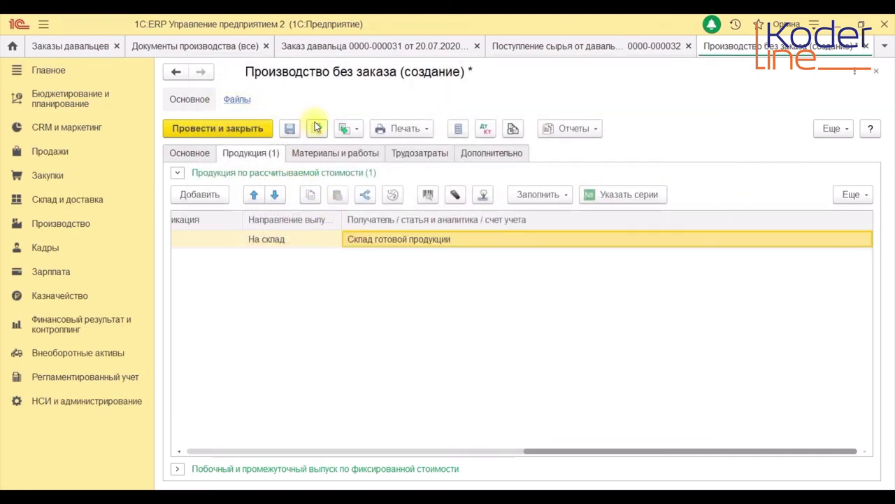
- Add _Test Оболочка_давальческая to the production document's materials with a quantity of 90 m
{"action": "left_click", "coordinate": [326, 156]}
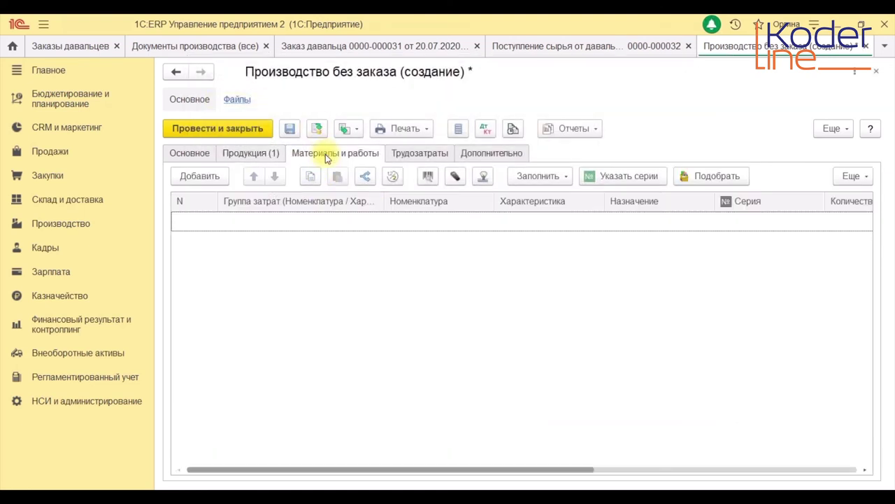
{"action": "left_click", "coordinate": [203, 176]}
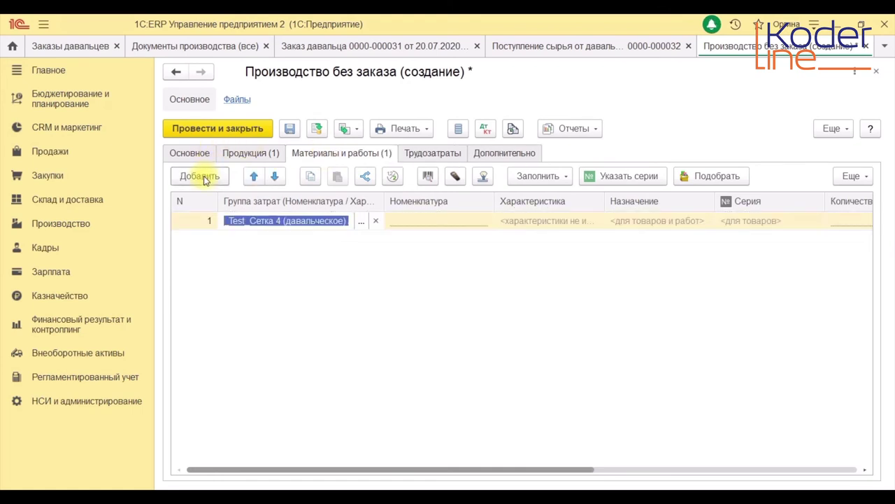
{"action": "left_click", "coordinate": [419, 220]}
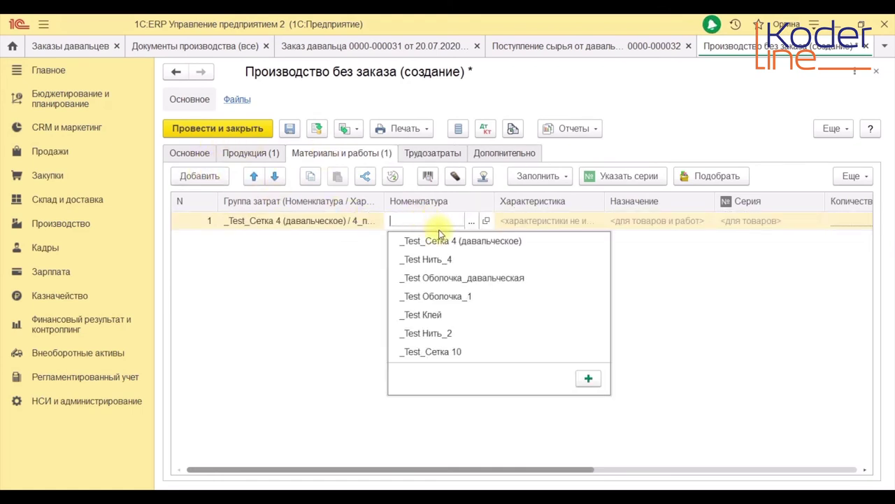
{"action": "left_click", "coordinate": [465, 278]}
{"action": "left_click", "coordinate": [661, 219]}
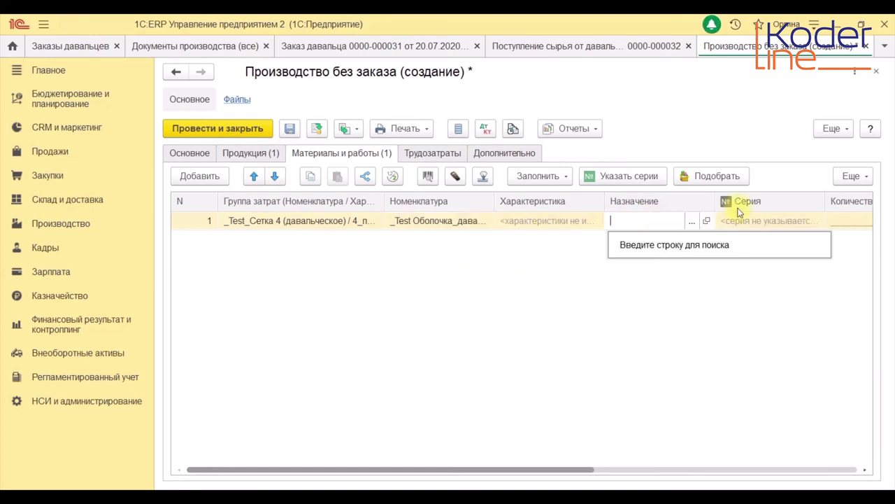
{"action": "left_click", "coordinate": [838, 221]}
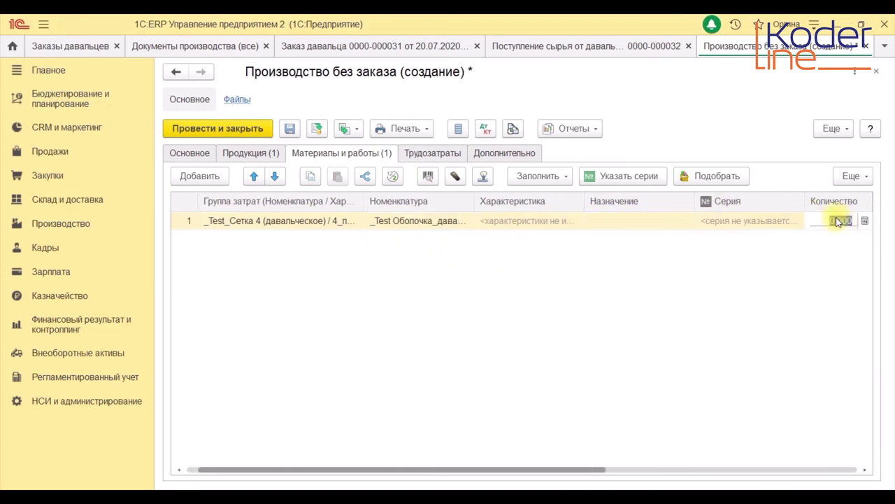
{"action": "type", "text": "90"}
{"action": "key", "text": "Return"}
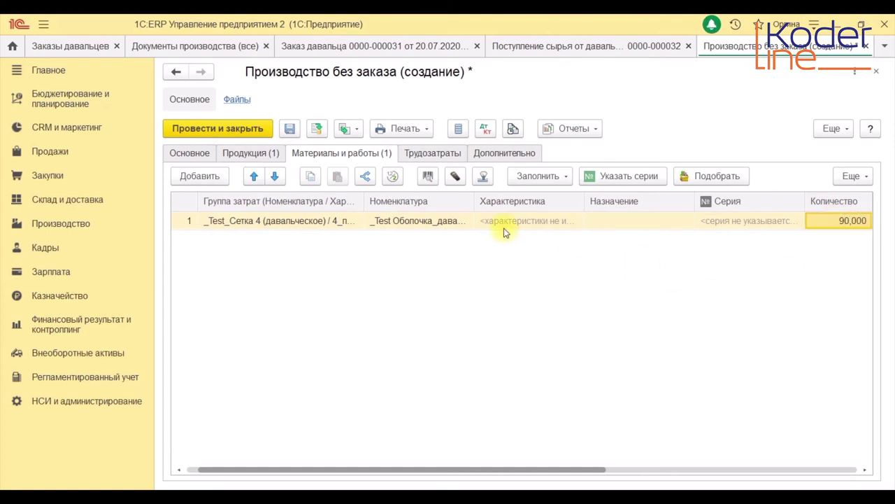
- Add _Test Нить_4 as the second material with a quantity of 100 kg
{"action": "left_click", "coordinate": [202, 179]}
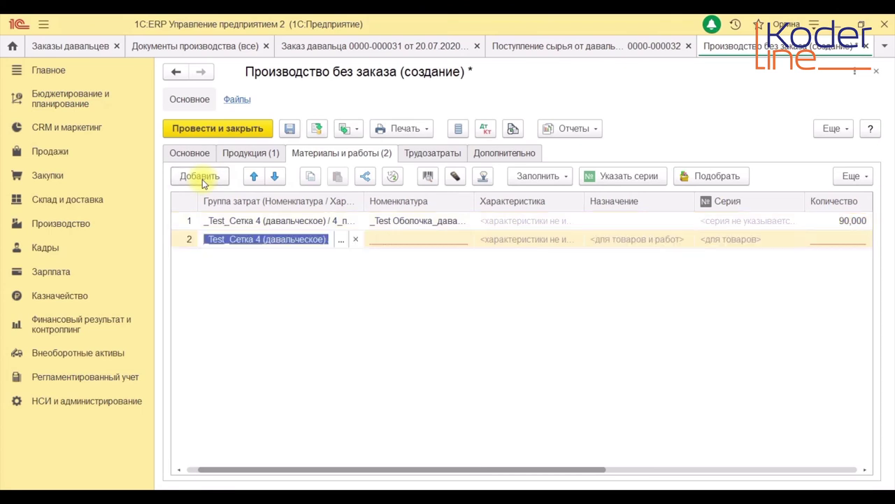
{"action": "left_click", "coordinate": [442, 236]}
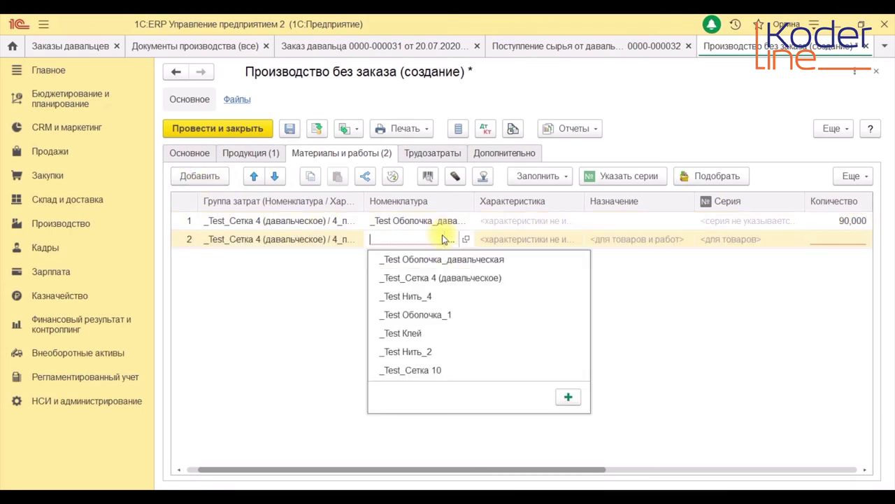
{"action": "left_click", "coordinate": [426, 295]}
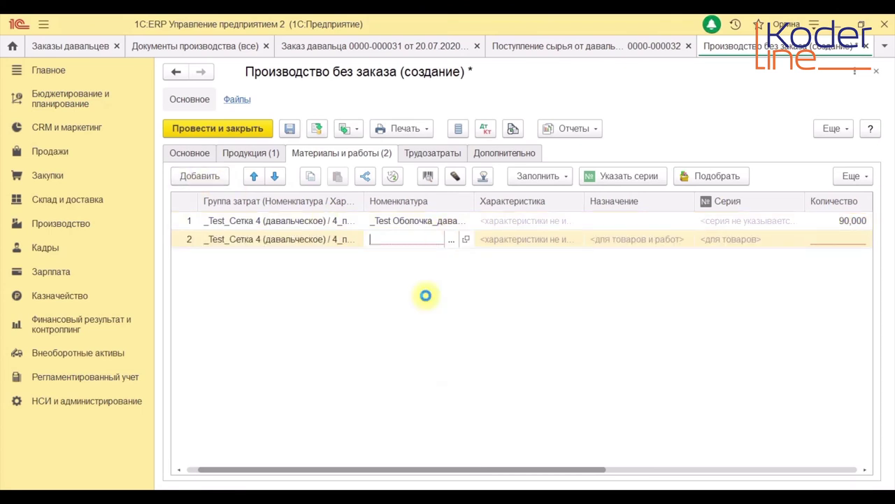
{"action": "left_click", "coordinate": [837, 240]}
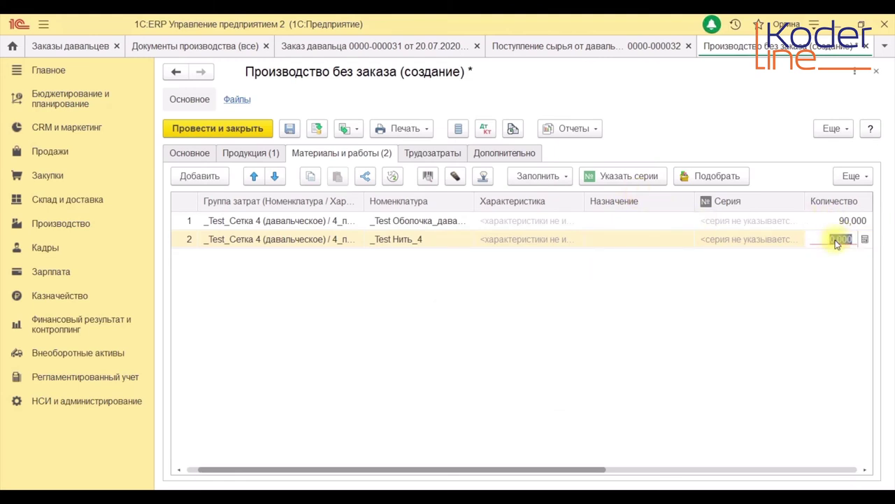
{"action": "type", "text": "100"}
{"action": "left_click", "coordinate": [744, 290]}
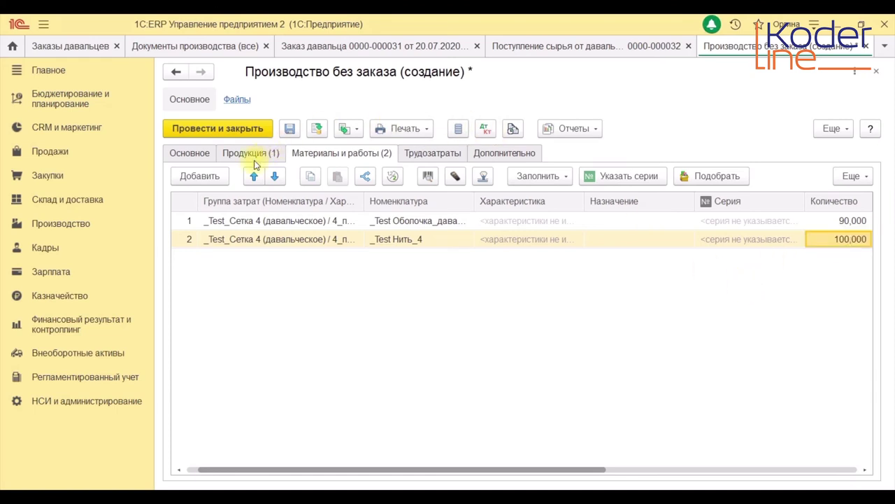
- Add _Test Клей from the Материалы item kind as the third material with a quantity of 0.100 kg
{"action": "left_click", "coordinate": [210, 175]}
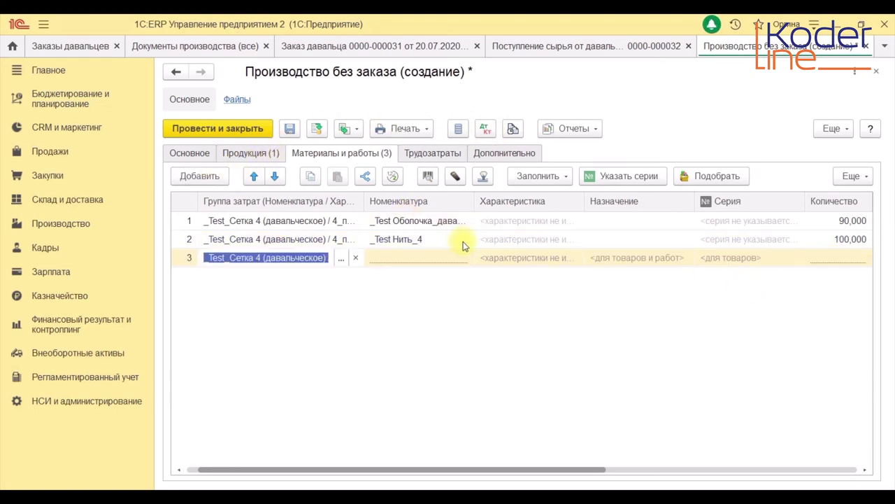
{"action": "left_click", "coordinate": [413, 257]}
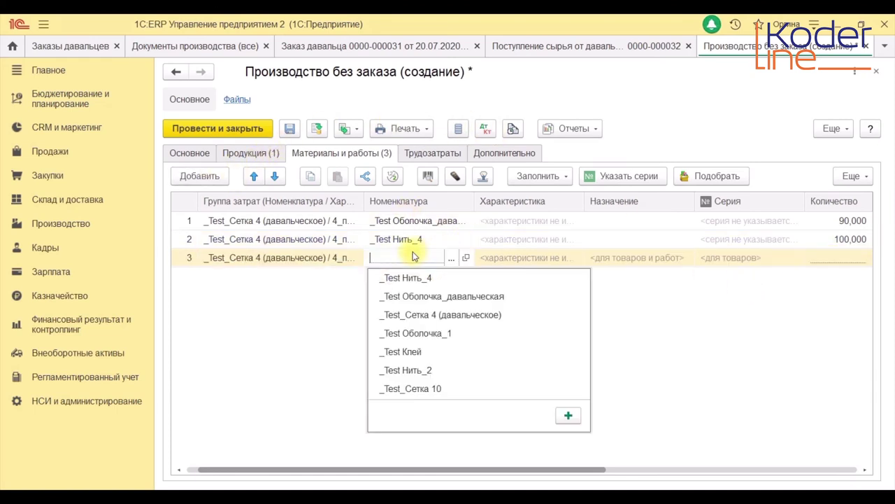
{"action": "left_click", "coordinate": [454, 256]}
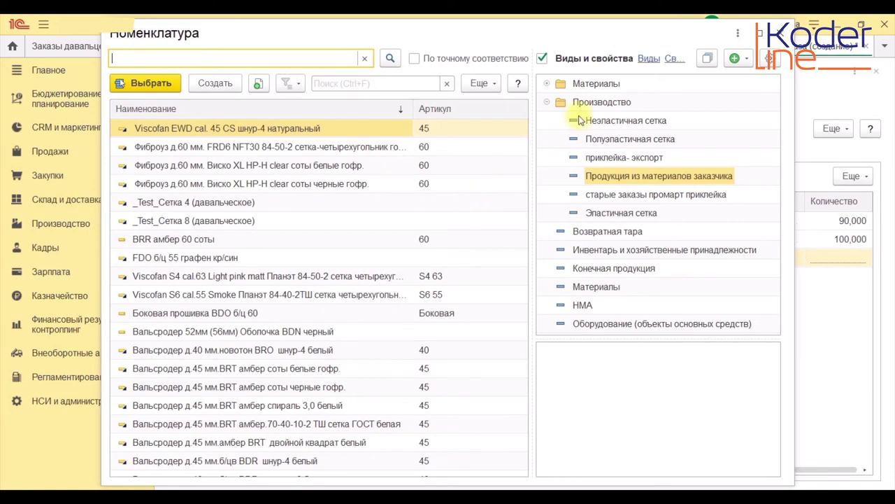
{"action": "left_click", "coordinate": [547, 84]}
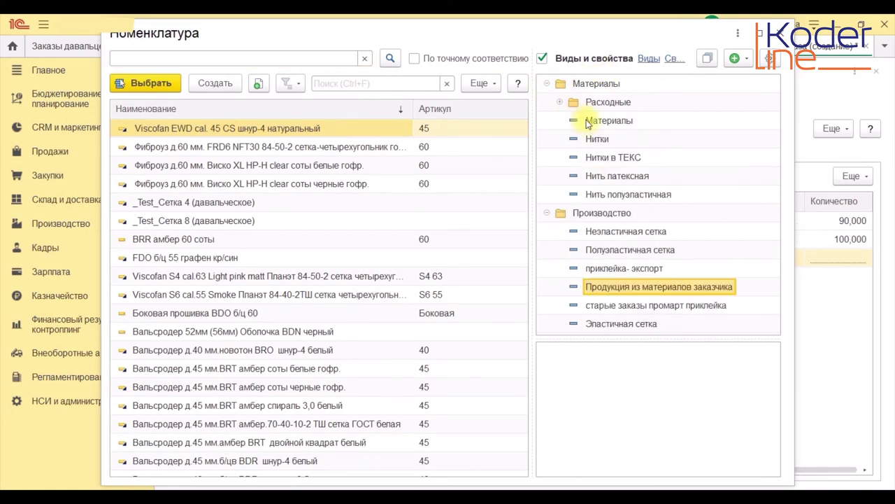
{"action": "left_click", "coordinate": [589, 123]}
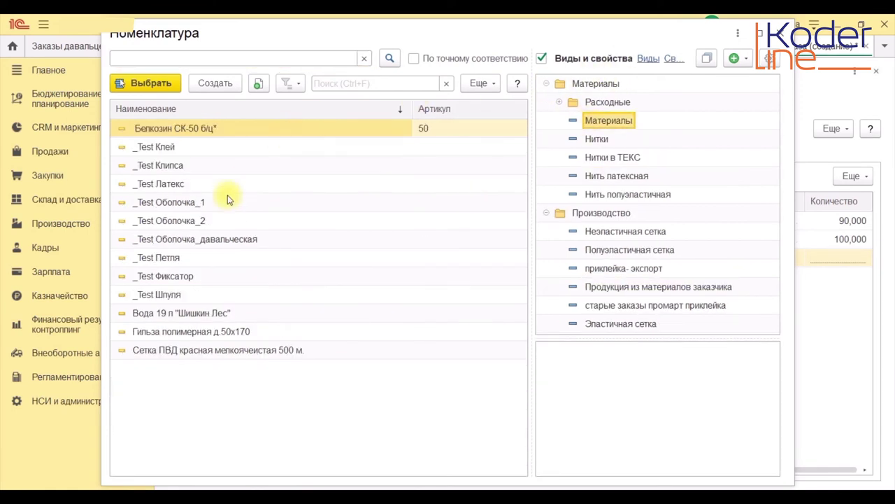
{"action": "double_click", "coordinate": [175, 148]}
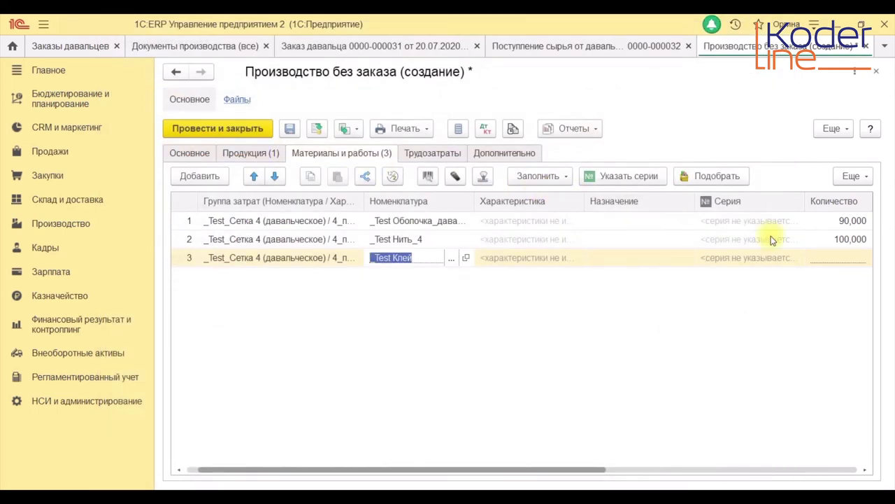
{"action": "left_click", "coordinate": [855, 262]}
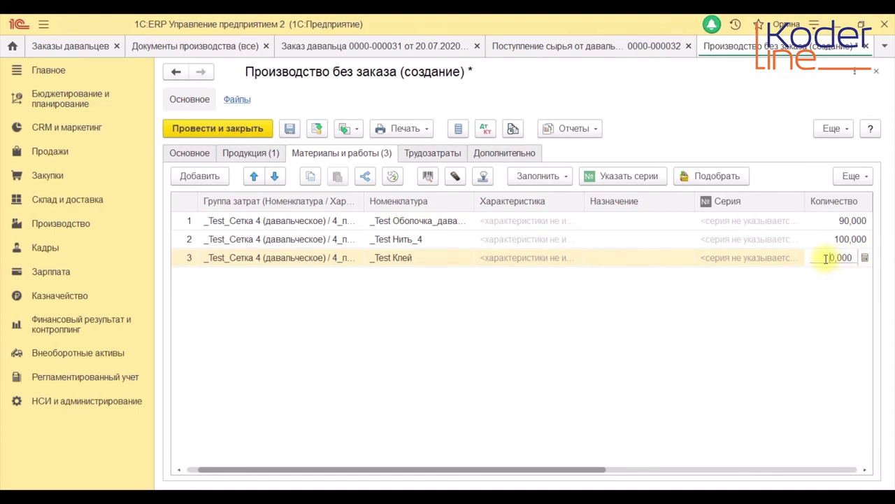
{"action": "type", "text": "10"}
{"action": "left_click", "coordinate": [843, 383]}
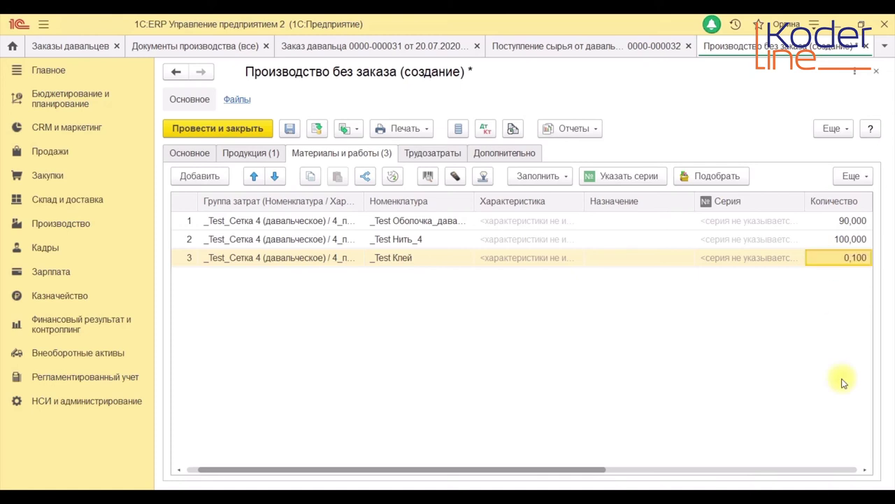
- Set the warehouse of the _Test Оболочка_давальческая material line to Склад сырьевой
{"action": "key", "text": "Tab"}
{"action": "key", "text": "Tab"}
{"action": "key", "text": "Tab"}
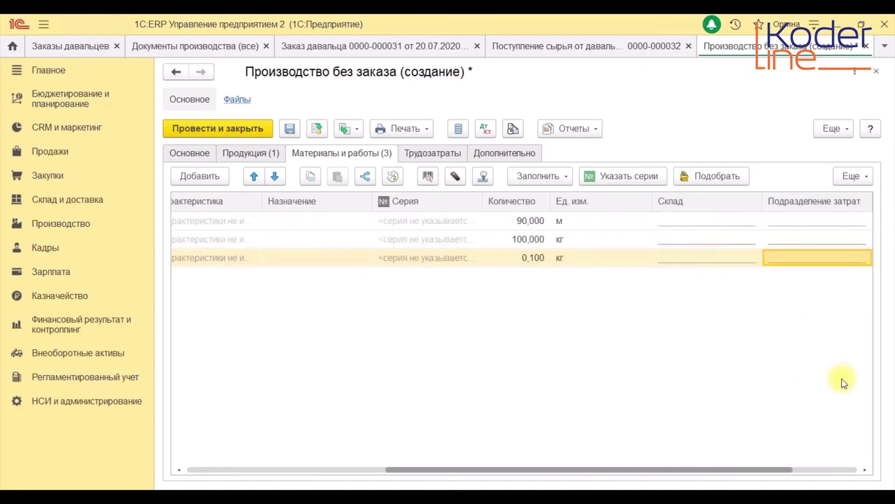
{"action": "left_click", "coordinate": [746, 223]}
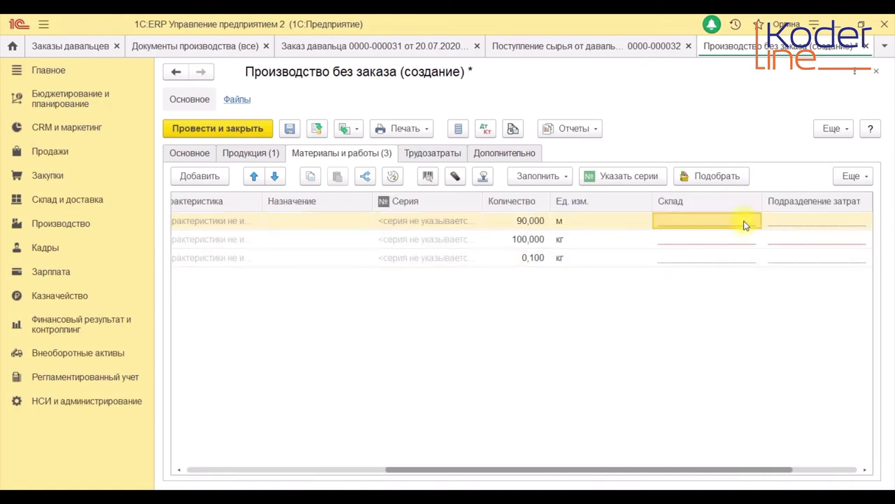
{"action": "left_click", "coordinate": [746, 224]}
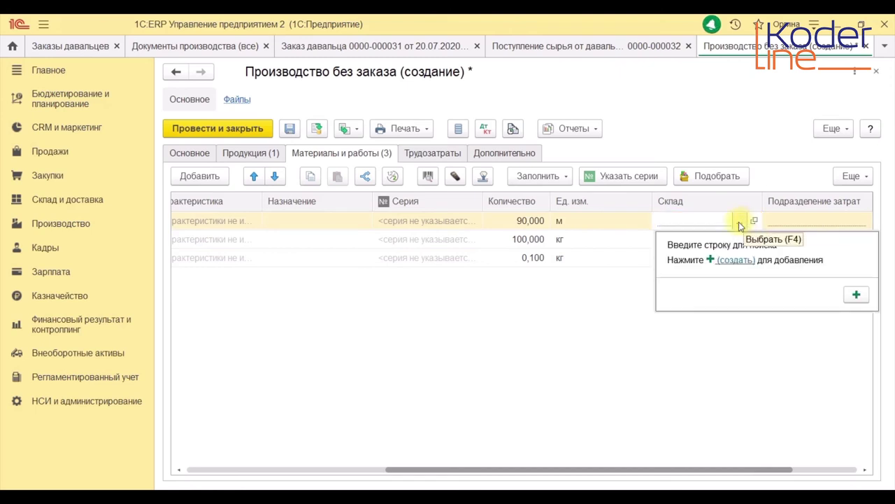
{"action": "left_click", "coordinate": [740, 224]}
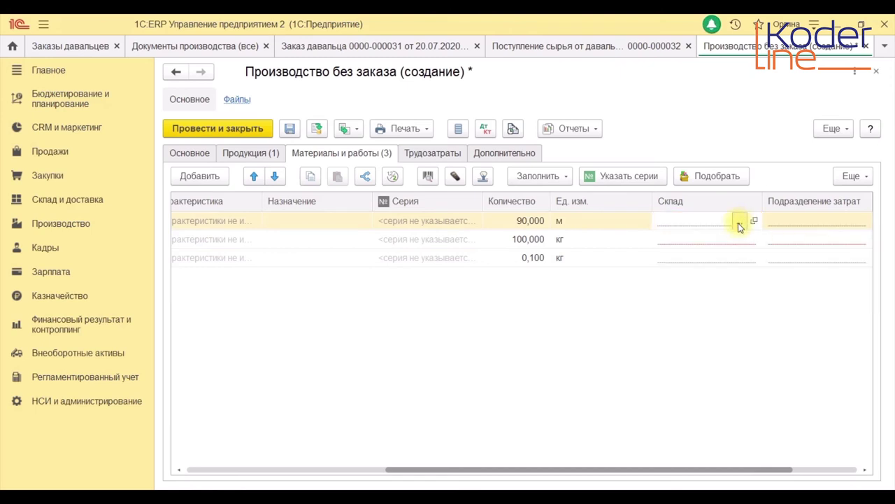
{"action": "left_click", "coordinate": [740, 223]}
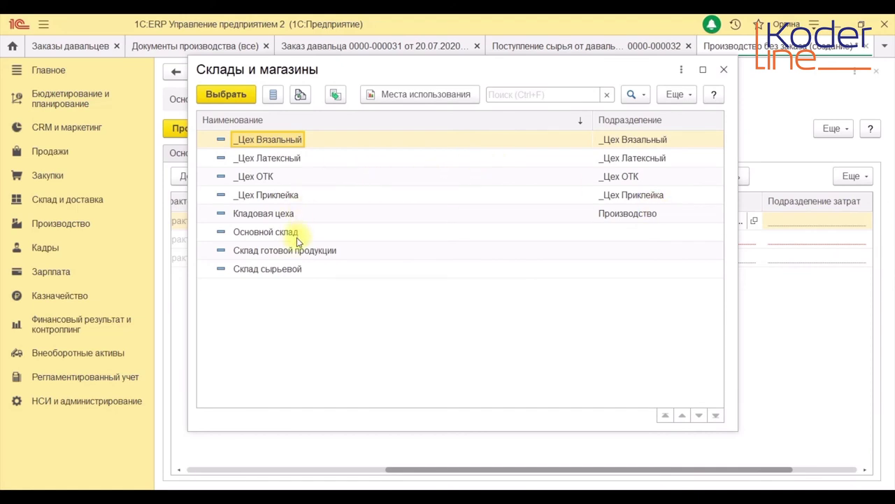
{"action": "left_click", "coordinate": [294, 269]}
{"action": "left_click", "coordinate": [294, 269]}
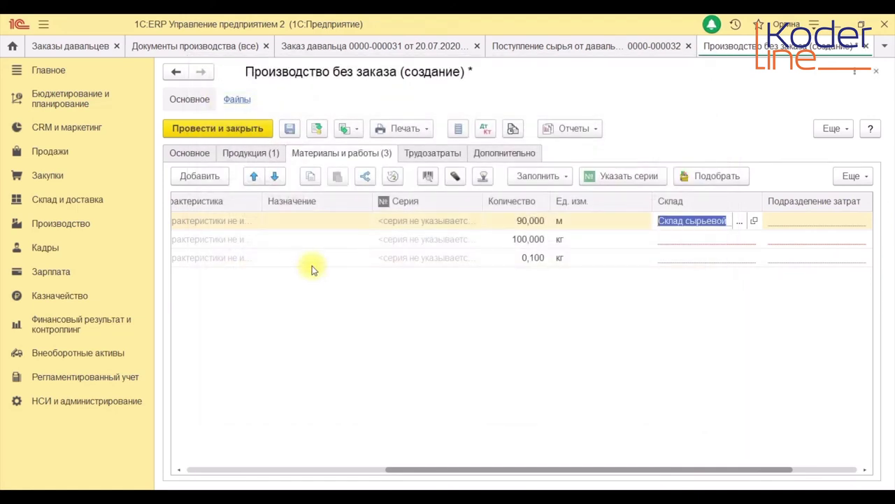
- Set the warehouse of the _Test Нить_4 and _Test Клей material lines to Склад сырьевой
{"action": "left_click", "coordinate": [731, 241]}
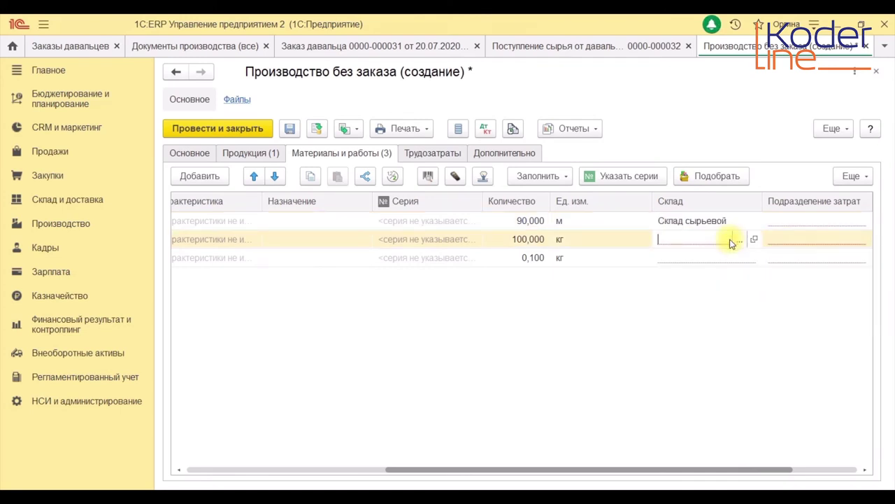
{"action": "type", "text": "Склад сырьевой"}
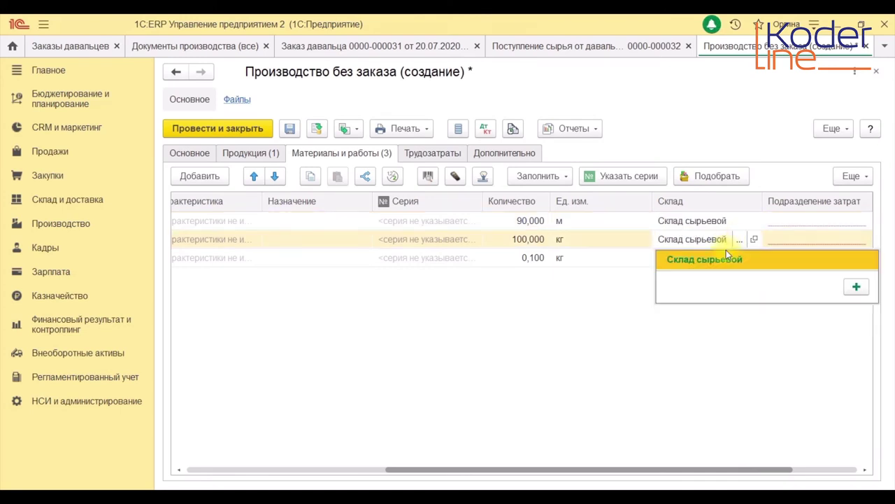
{"action": "left_click", "coordinate": [726, 265]}
{"action": "left_click", "coordinate": [721, 256]}
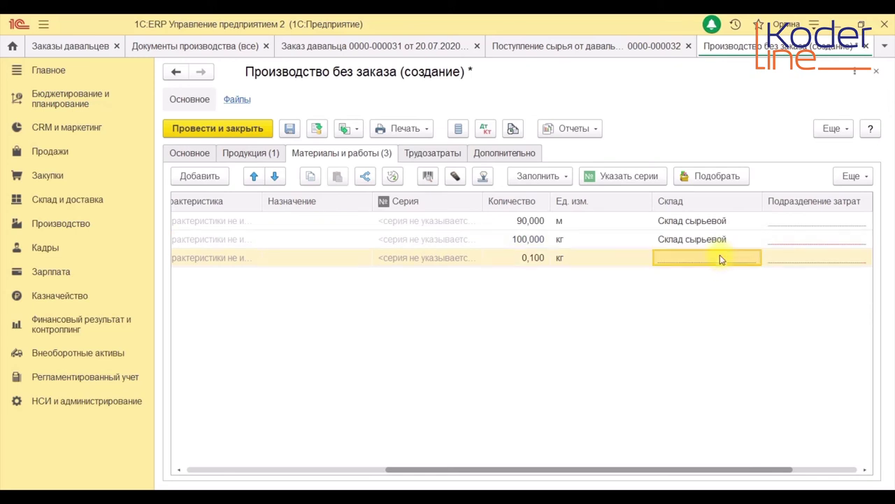
{"action": "type", "text": "Склад сырьевой"}
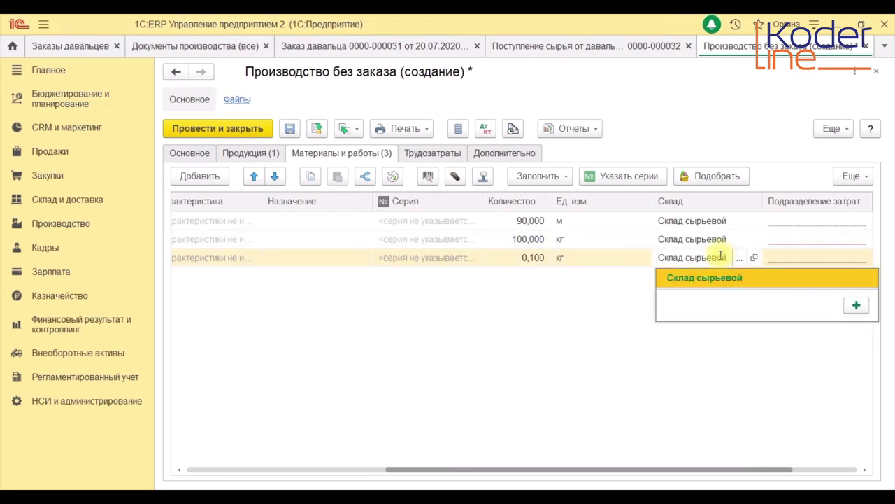
{"action": "left_click", "coordinate": [719, 274]}
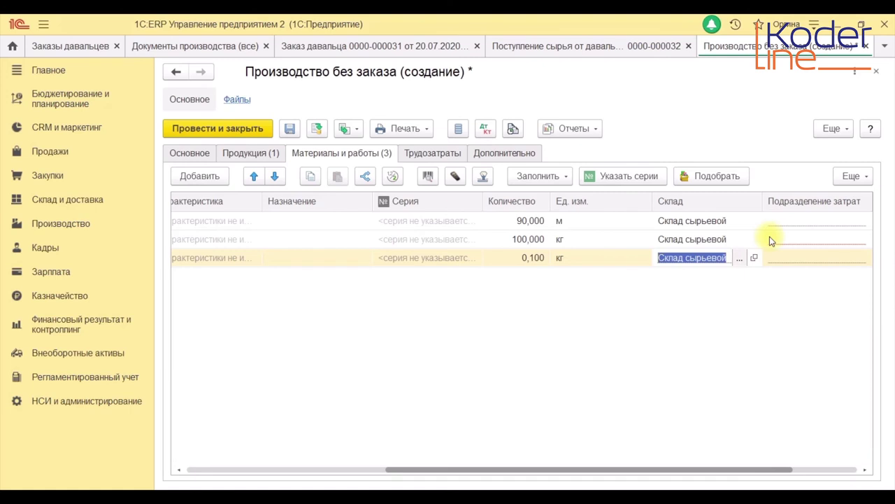
- Set the cost department (Подразделение затрат) of all three material lines to _Цех Приклейка
{"action": "left_click", "coordinate": [858, 221]}
{"action": "left_click", "coordinate": [857, 222]}
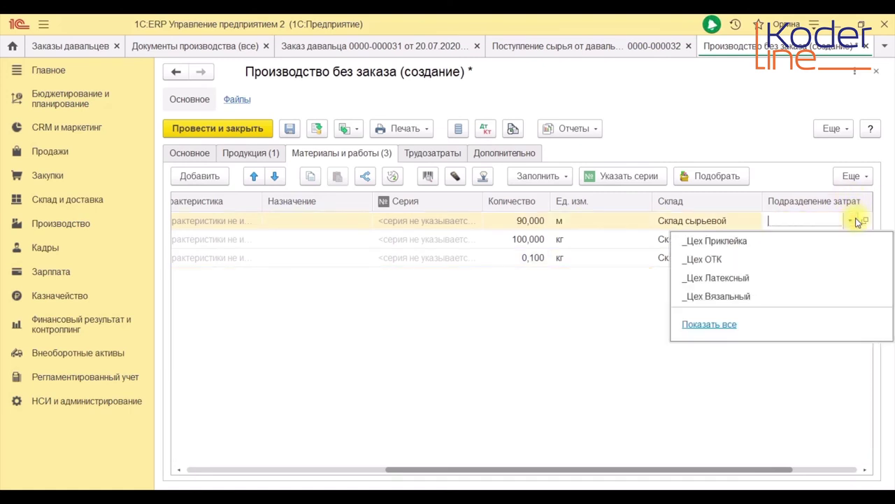
{"action": "left_click", "coordinate": [790, 241]}
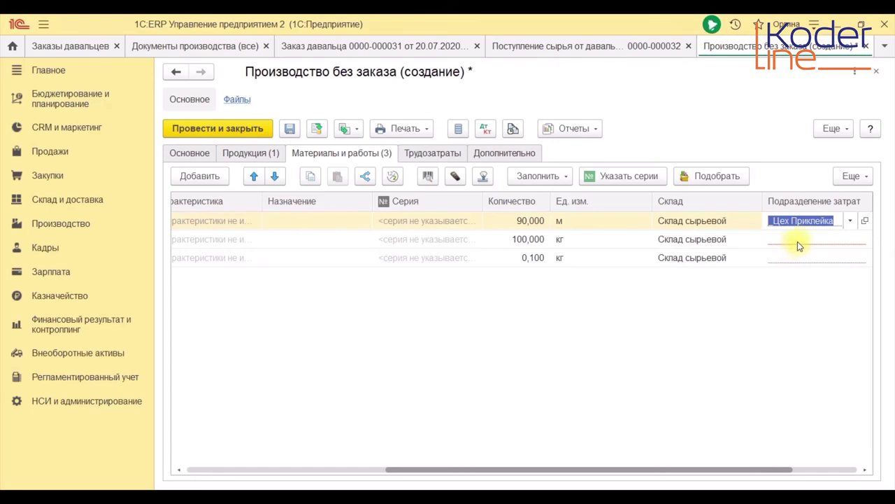
{"action": "left_click", "coordinate": [798, 242]}
{"action": "left_click", "coordinate": [798, 241]}
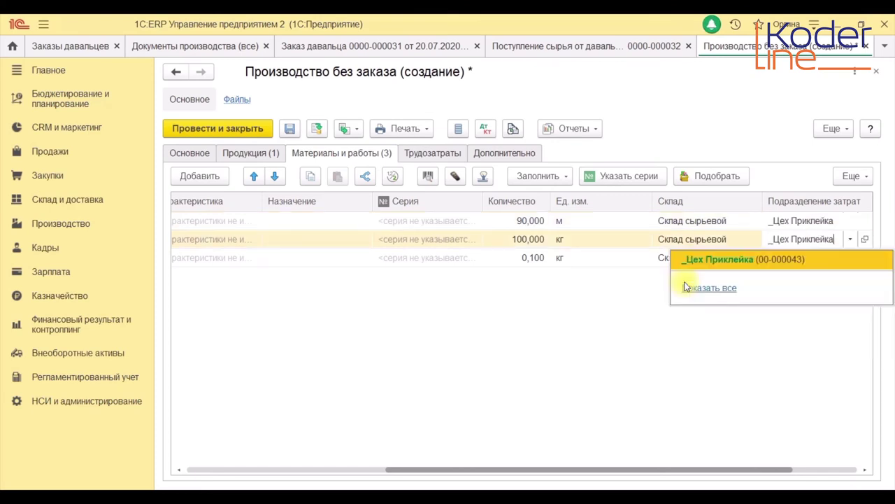
{"action": "left_click", "coordinate": [759, 256]}
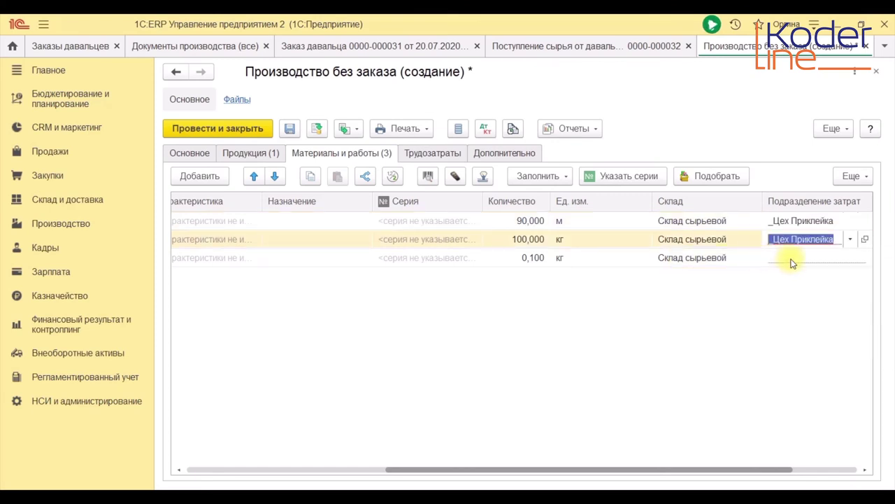
{"action": "left_click", "coordinate": [793, 263]}
{"action": "left_click", "coordinate": [791, 262]}
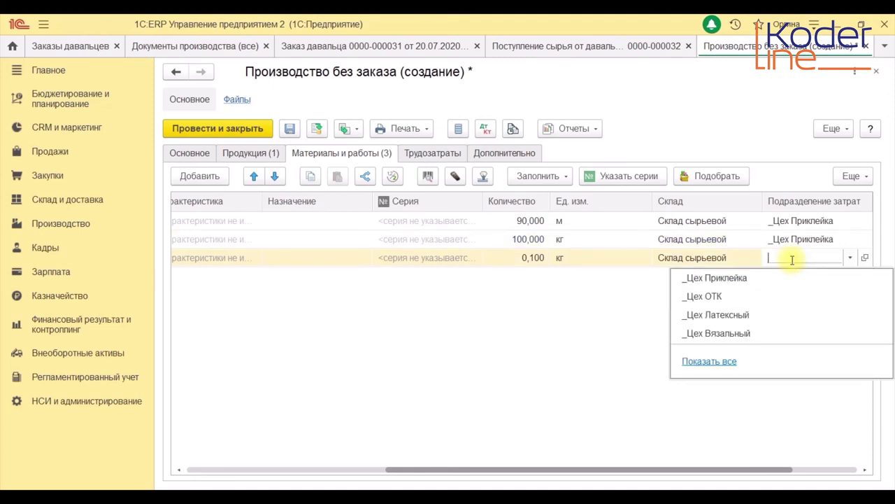
{"action": "left_click", "coordinate": [753, 280]}
{"action": "key", "text": "Return"}
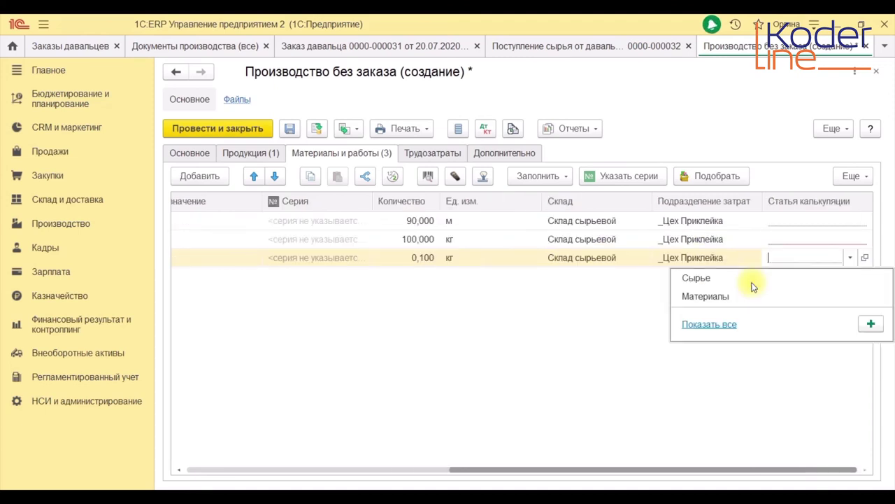
- Set the costing item to Материалы for the _Test Клей and _Test Оболочка_давальческая lines and to Сырье for the _Test Нить_4 line
{"action": "left_click", "coordinate": [705, 294]}
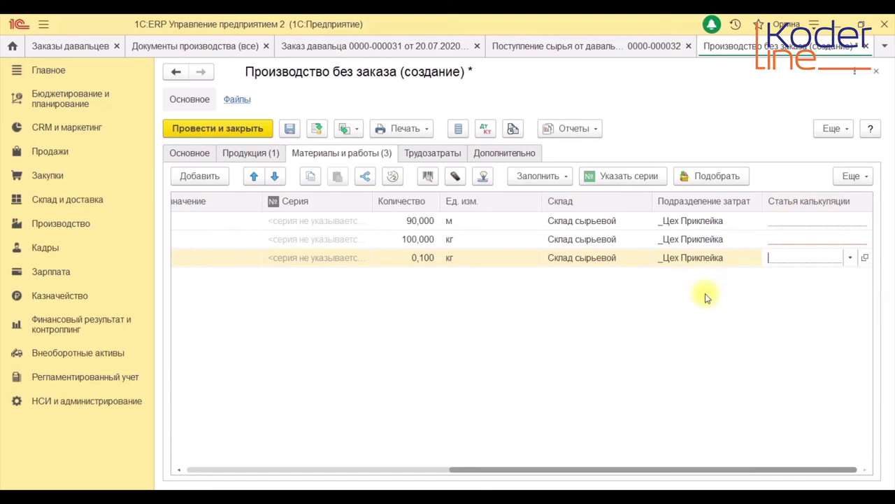
{"action": "left_click", "coordinate": [813, 241]}
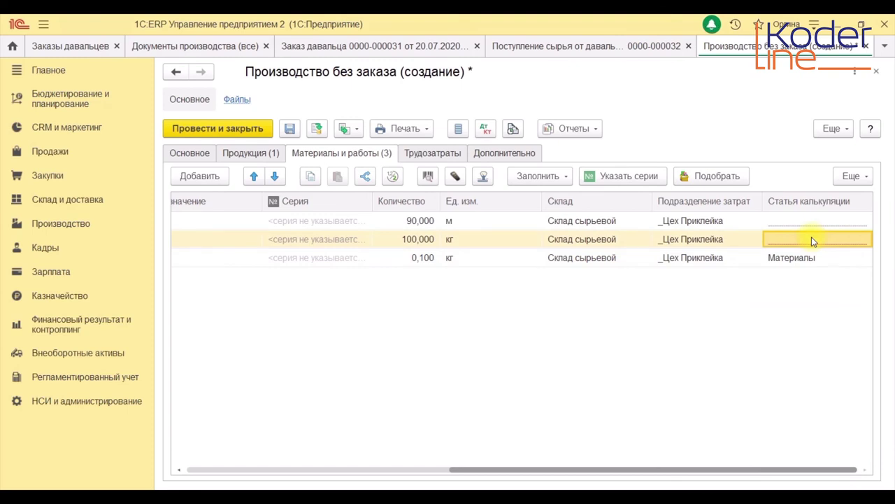
{"action": "left_click", "coordinate": [812, 236]}
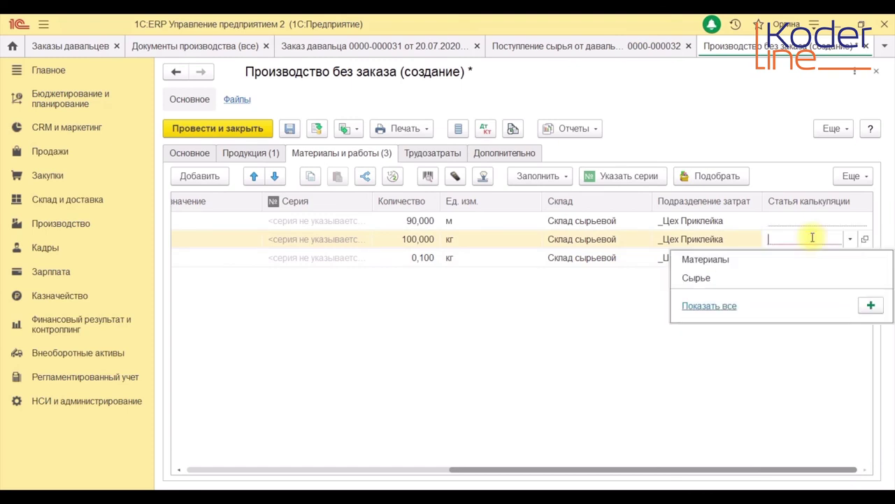
{"action": "left_click", "coordinate": [744, 286]}
{"action": "left_click", "coordinate": [818, 215]}
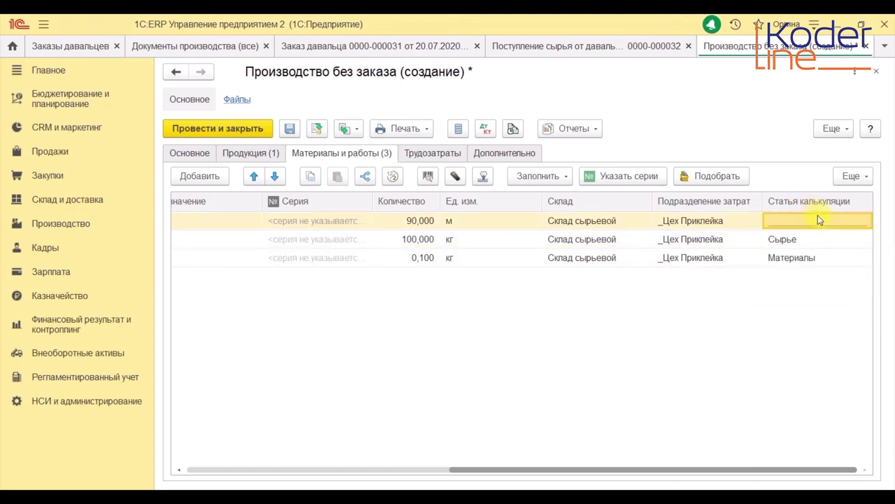
{"action": "left_click", "coordinate": [817, 215]}
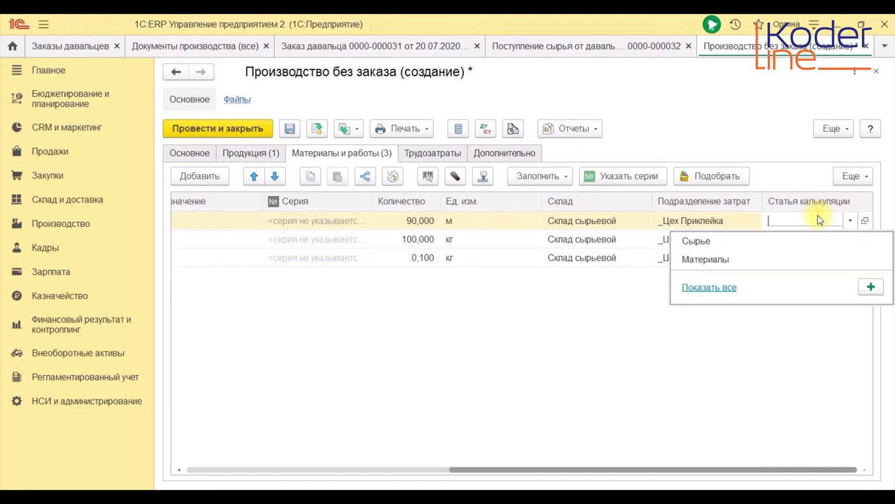
{"action": "left_click", "coordinate": [709, 264]}
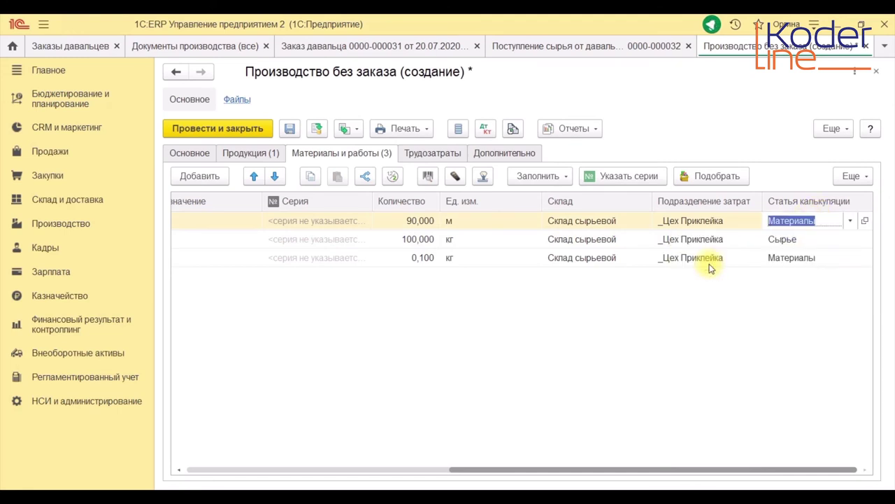
{"action": "left_click", "coordinate": [656, 315]}
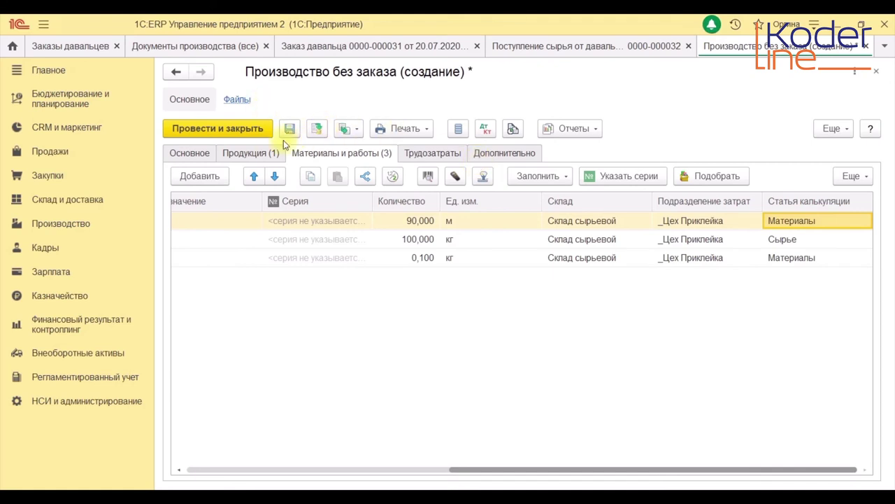
- Return to the production document's product list and save the document without posting it
{"action": "left_click", "coordinate": [266, 155]}
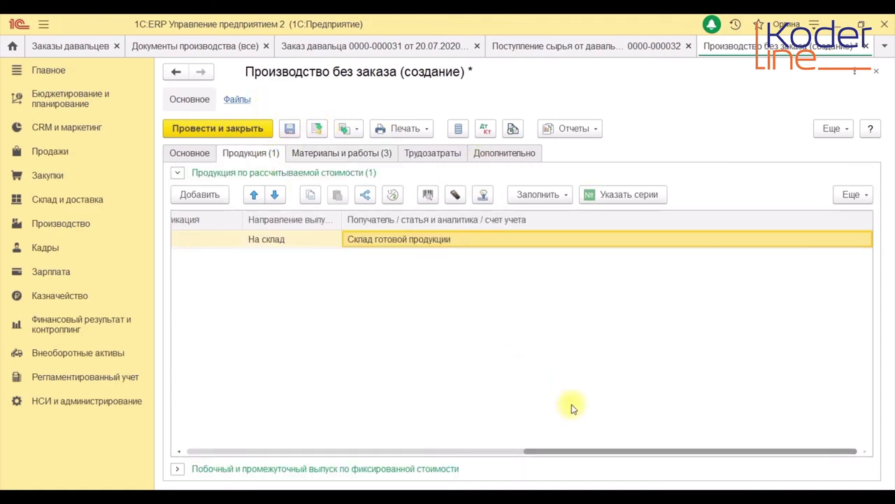
{"action": "left_click_drag", "start_coordinate": [546, 453], "coordinate": [275, 488]}
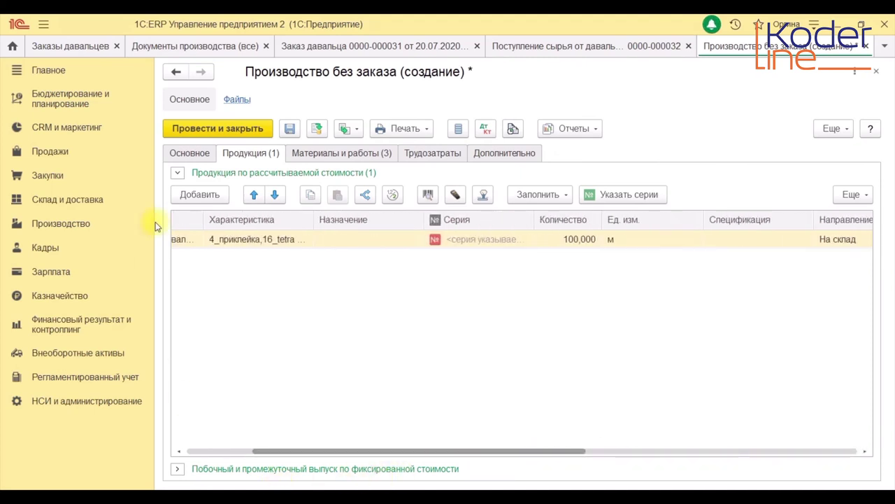
{"action": "left_click", "coordinate": [291, 128]}
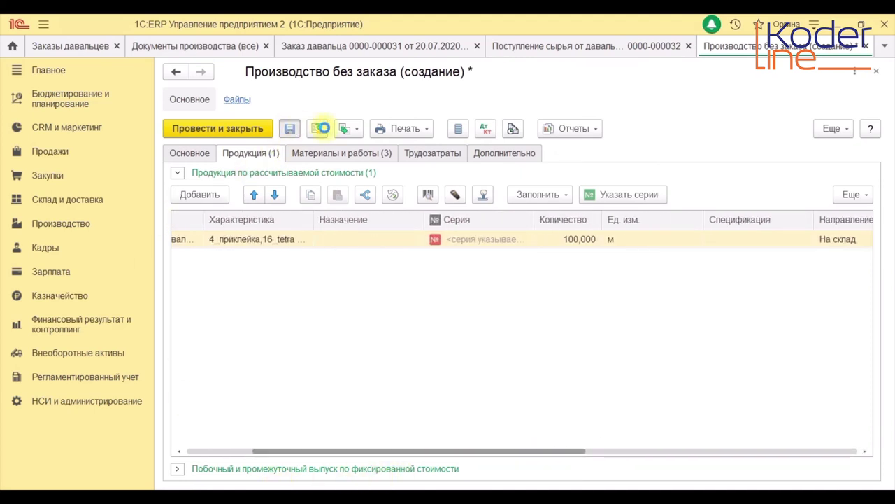
- Enter a new series for the _Test_Сетка 4 (давальческое) product line with number 1281-0720 and expiry date 20.07.22
{"action": "left_click", "coordinate": [593, 196]}
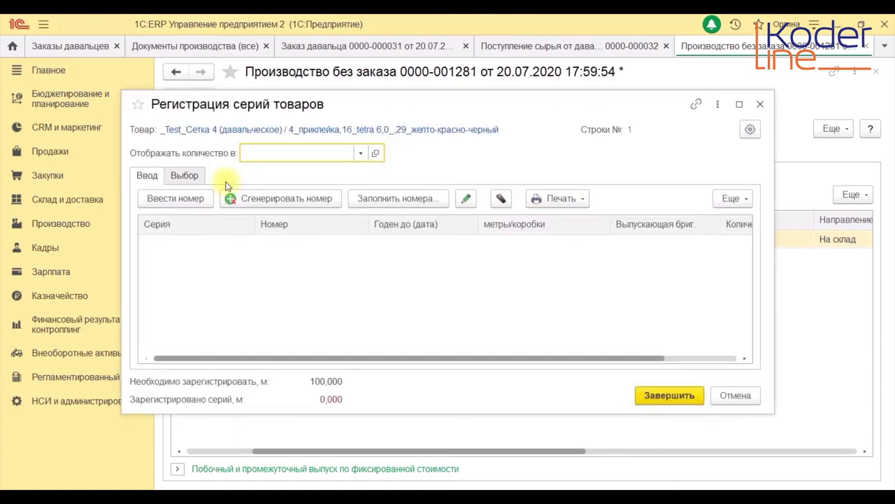
{"action": "left_click", "coordinate": [199, 200]}
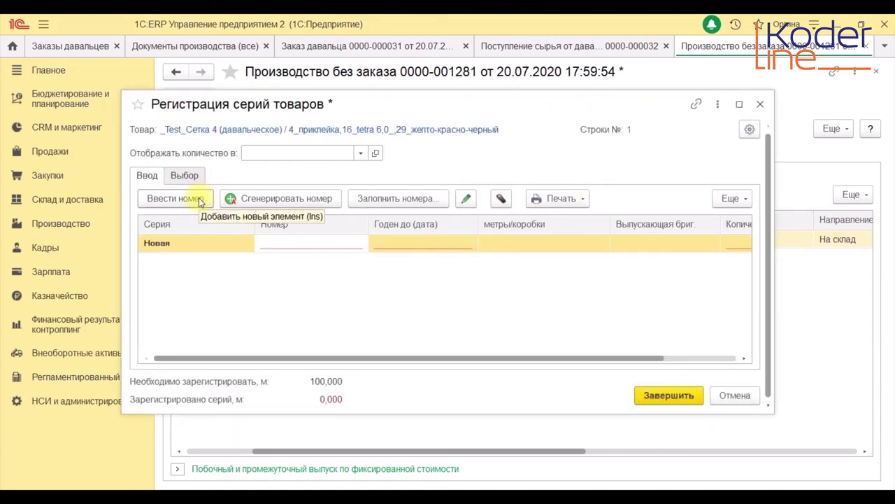
{"action": "type", "text": "1281/"}
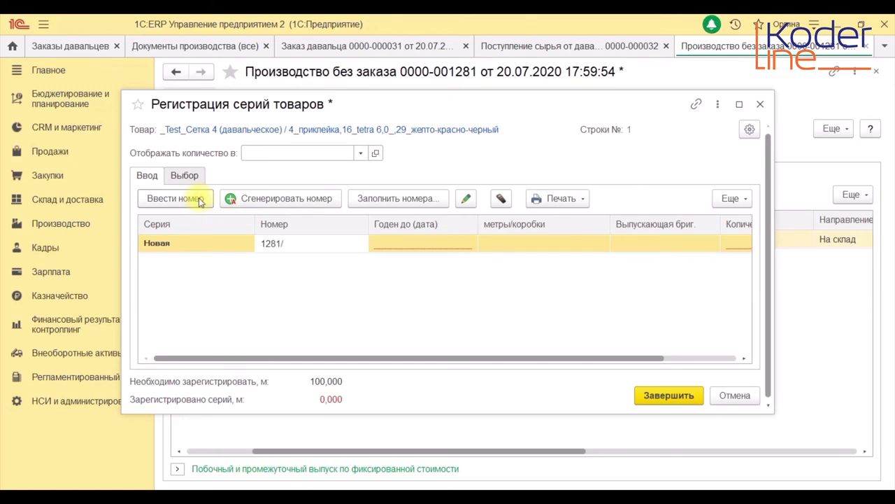
{"action": "type", "text": "072"}
{"action": "type", "text": "0720"}
{"action": "key", "text": "Return"}
{"action": "left_click", "coordinate": [425, 245]}
{"action": "type", "text": "20.07.22"}
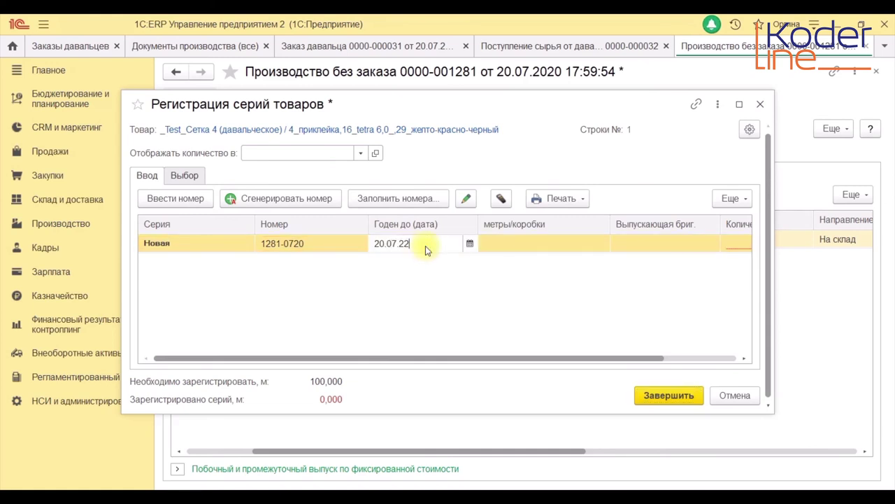
- Set the new series' quantity to 100 m and complete the series registration
{"action": "key", "text": "Return"}
{"action": "key", "text": "Tab"}
{"action": "key", "text": "Tab"}
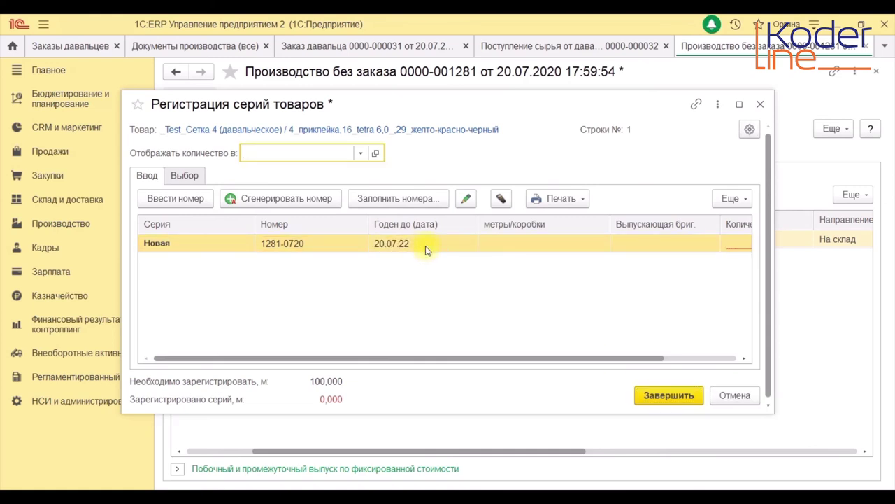
{"action": "left_click_drag", "start_coordinate": [652, 361], "coordinate": [840, 353]}
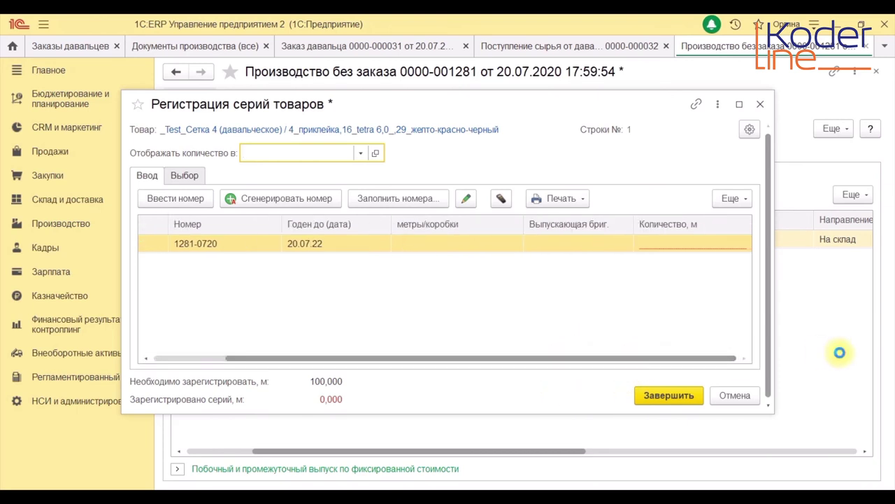
{"action": "left_click", "coordinate": [686, 248]}
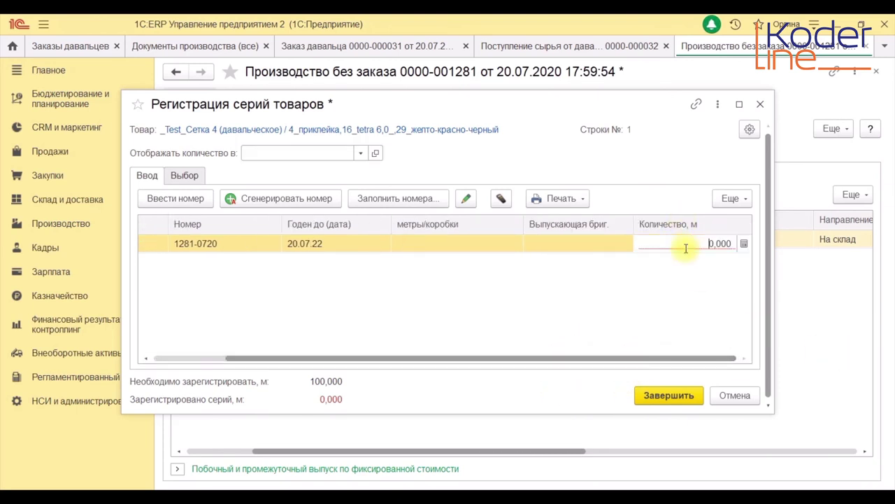
{"action": "type", "text": "100"}
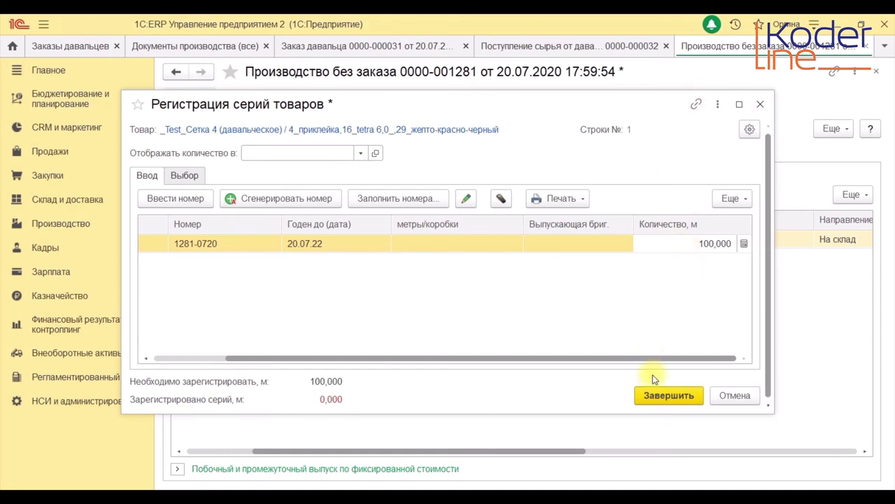
{"action": "left_click", "coordinate": [668, 396]}
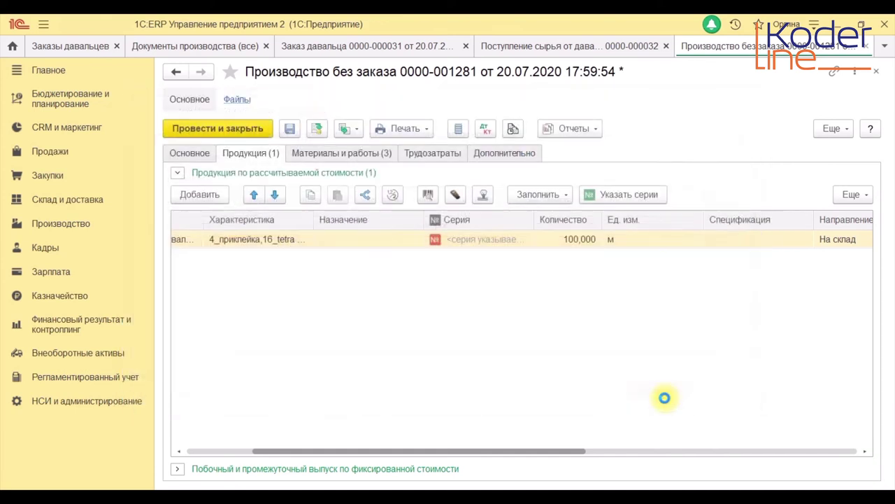
- Return to the production document's materials list, post the document and close it
{"action": "left_click", "coordinate": [312, 154]}
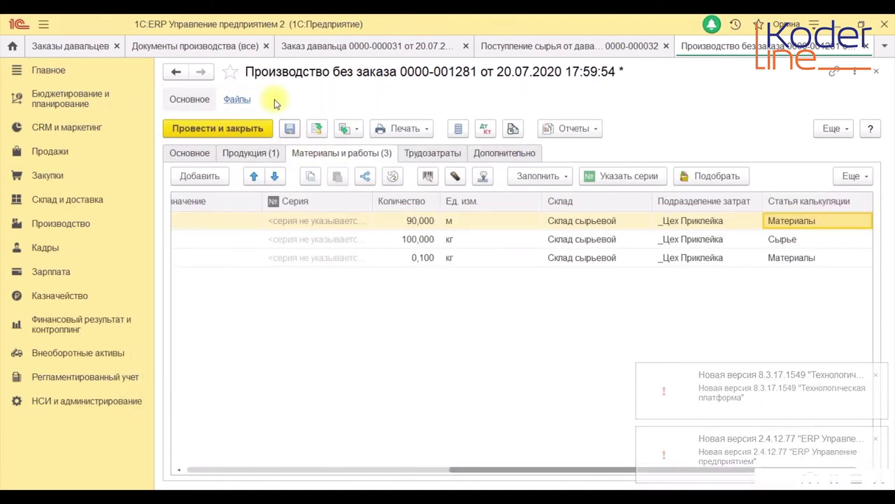
{"action": "left_click", "coordinate": [317, 129]}
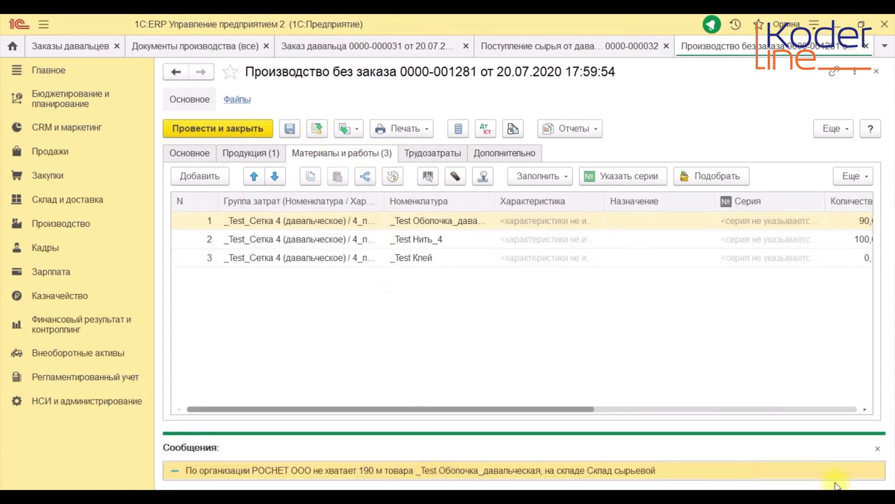
{"action": "key", "text": "Escape"}
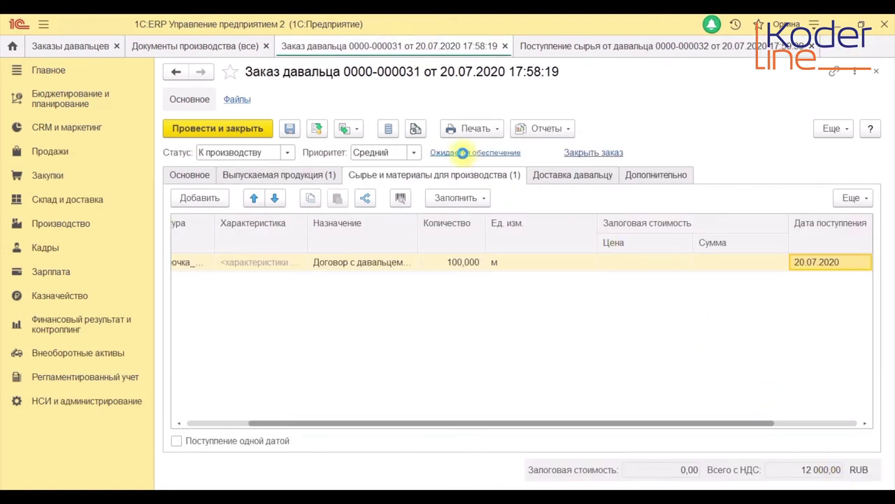
{"action": "left_click", "coordinate": [356, 133]}
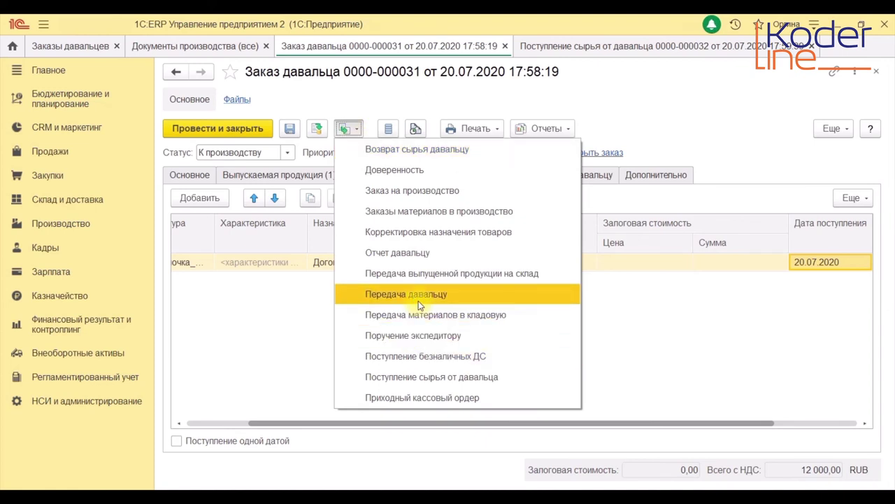
{"action": "left_click", "coordinate": [233, 340]}
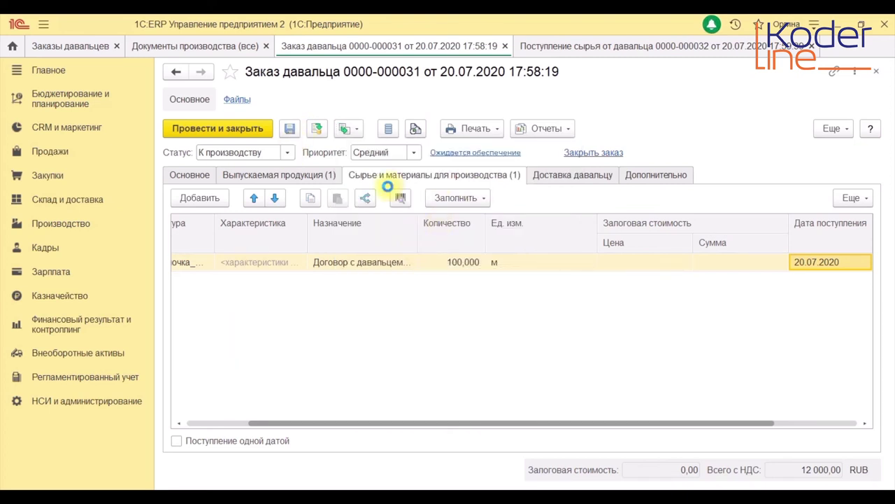
- Fill the supply action for the tolling order's _Test_Сетка 4 product line with the option Отгрузить (при необходимости обособленно)
{"action": "left_click", "coordinate": [299, 176]}
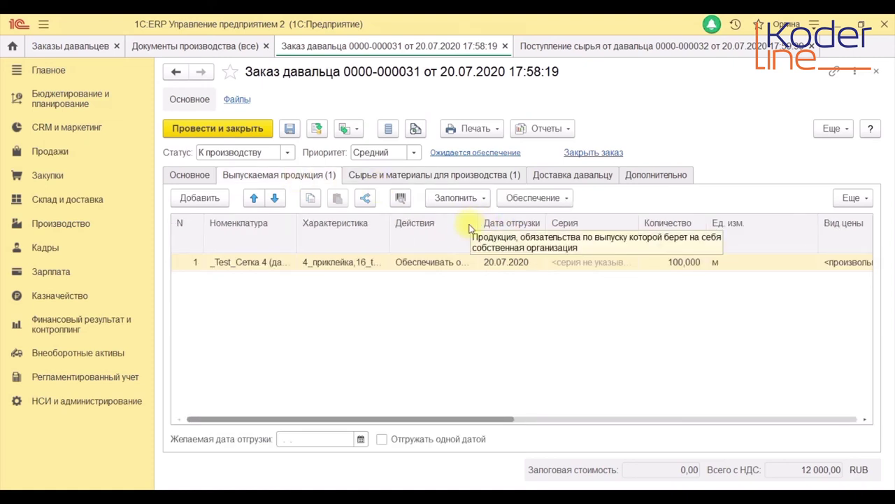
{"action": "left_click", "coordinate": [462, 199]}
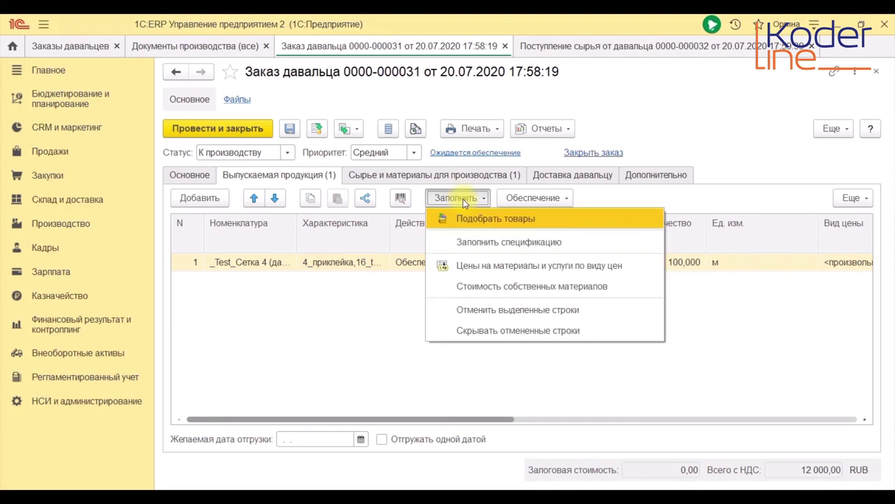
{"action": "left_click", "coordinate": [554, 199]}
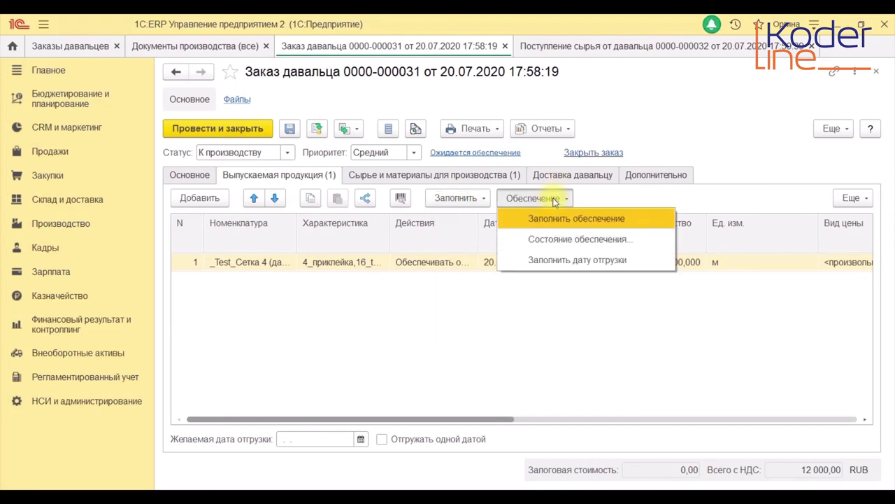
{"action": "left_click", "coordinate": [575, 219]}
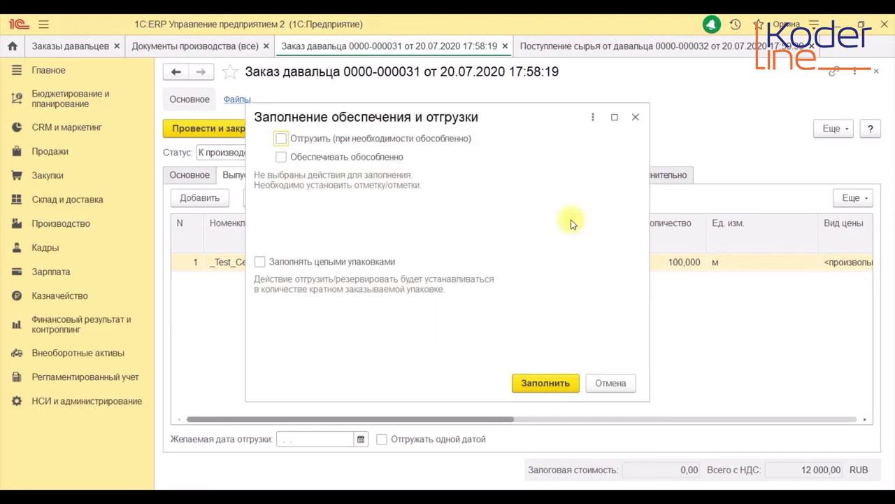
{"action": "left_click", "coordinate": [280, 140]}
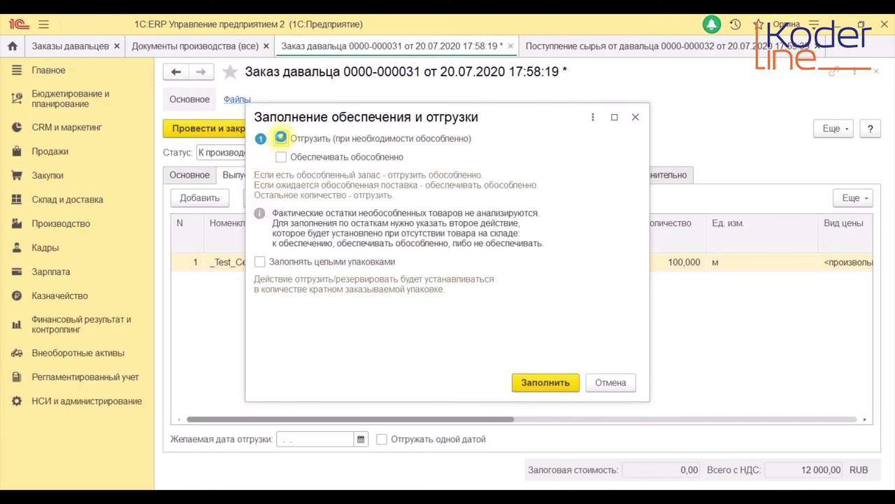
{"action": "left_click", "coordinate": [546, 383]}
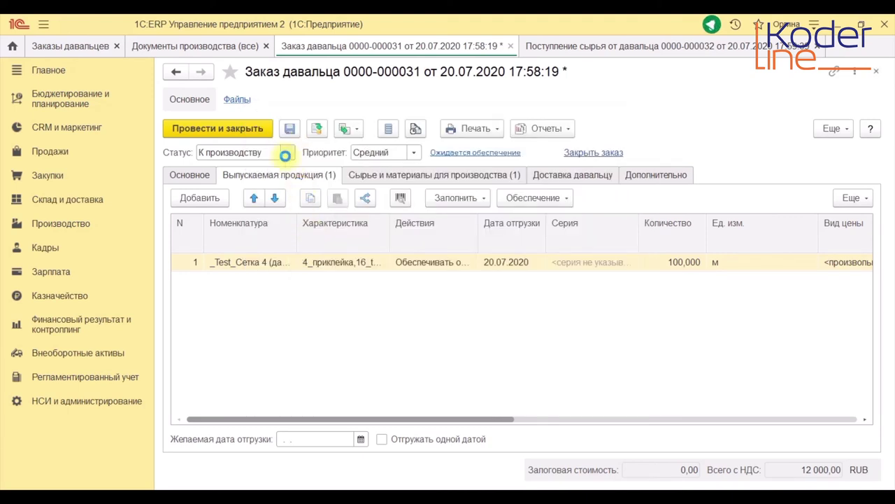
- Set the tolling order's status to К отгрузке and post the order
{"action": "left_click", "coordinate": [287, 153]}
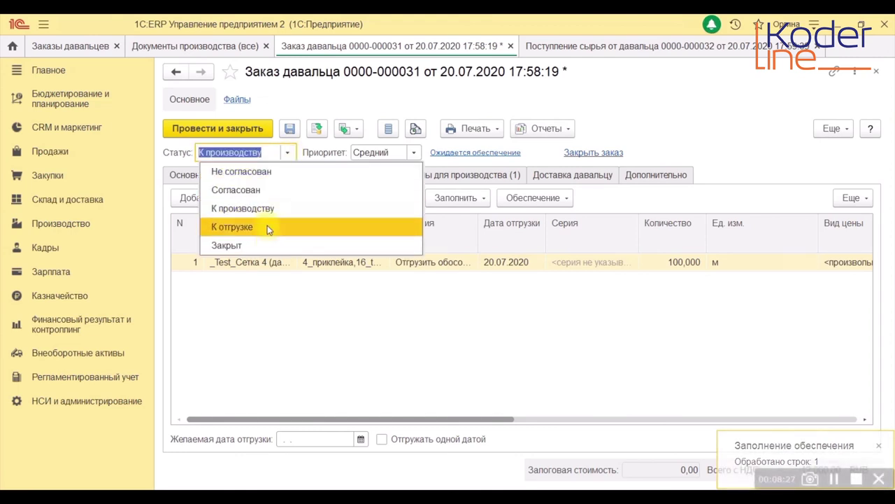
{"action": "left_click", "coordinate": [268, 226]}
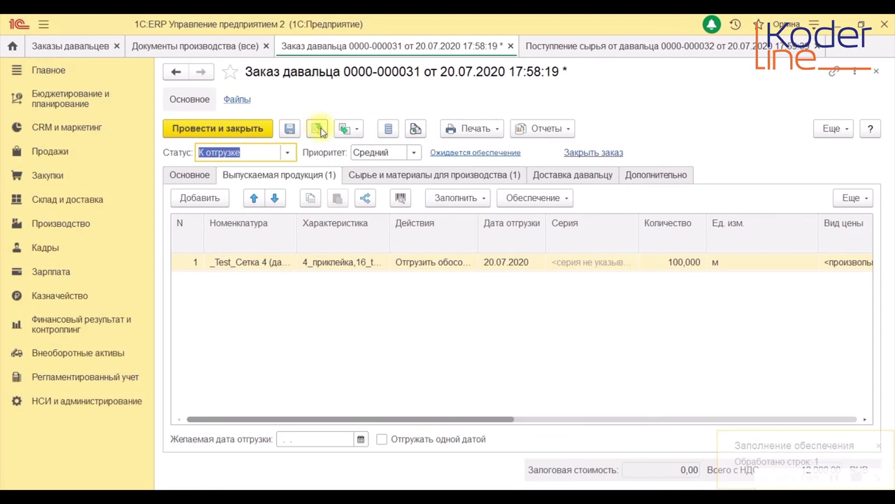
{"action": "left_click", "coordinate": [317, 128]}
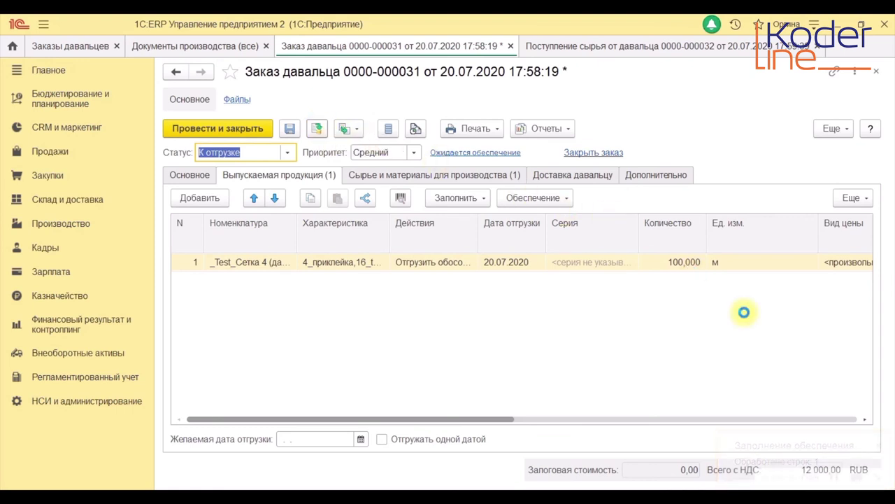
- Create a Передача давальцу document from the tolling order, check its released product line, post it and close it
{"action": "left_click", "coordinate": [343, 129]}
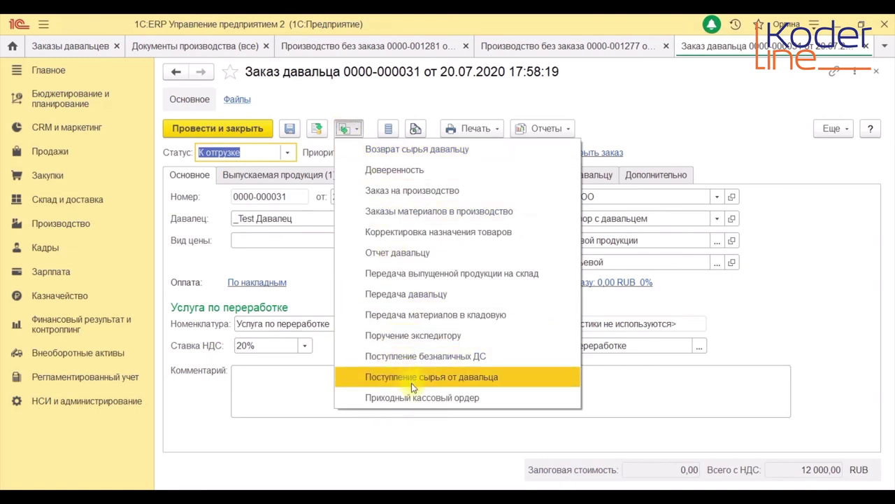
{"action": "left_click", "coordinate": [421, 309]}
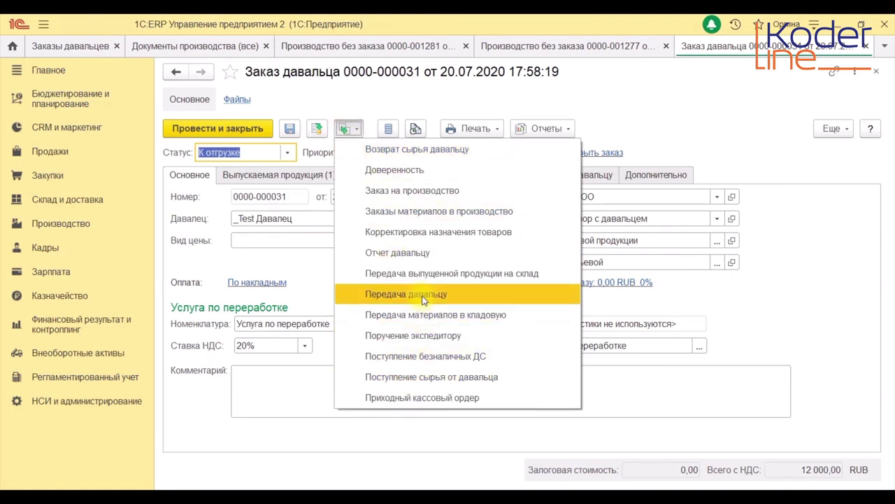
{"action": "left_click", "coordinate": [421, 296]}
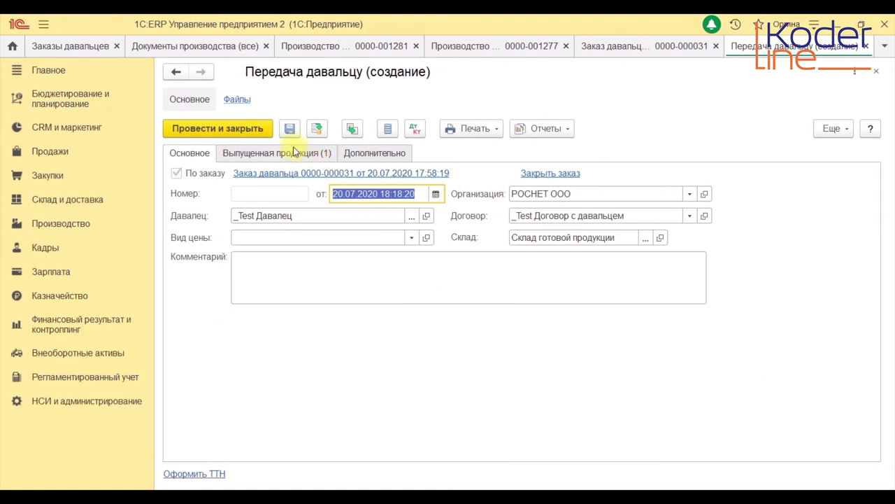
{"action": "left_click", "coordinate": [281, 154]}
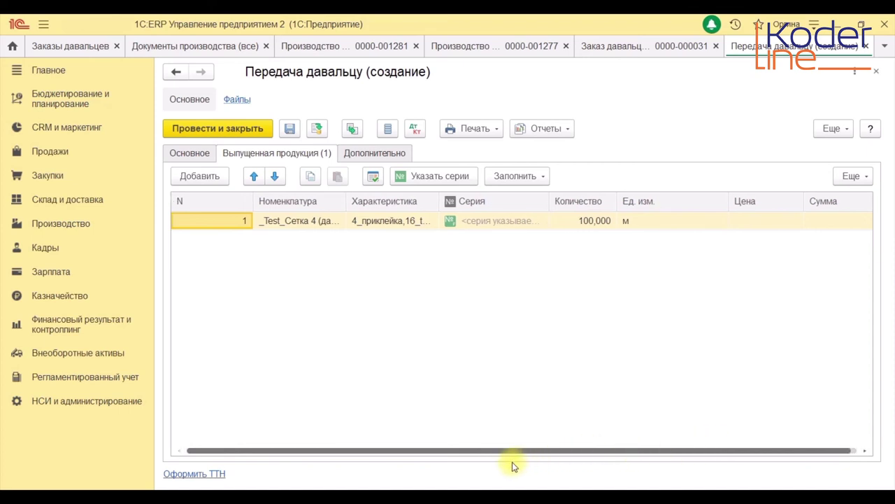
{"action": "left_click", "coordinate": [319, 129]}
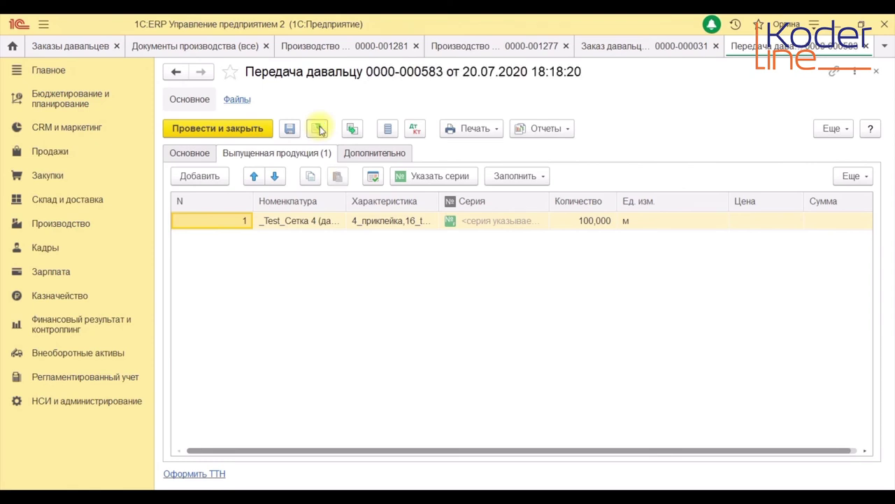
{"action": "left_click", "coordinate": [878, 72]}
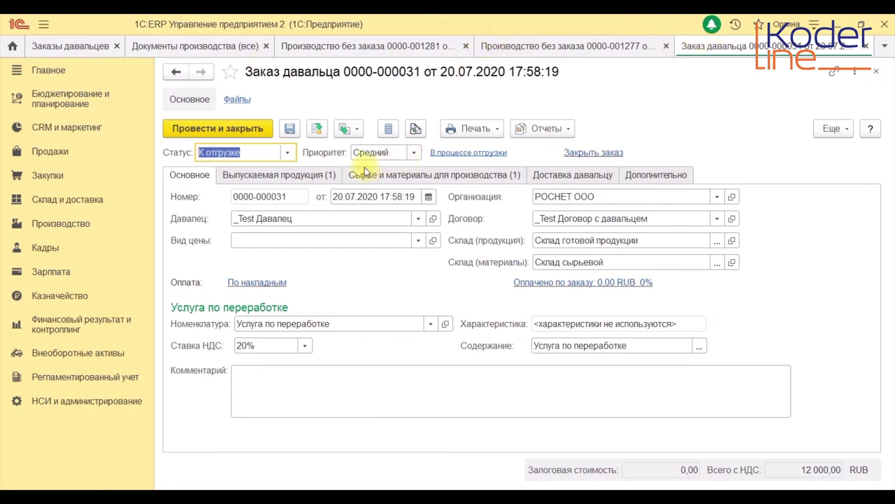
- Create a Возврат сырья давальцу document from the order for 10 m of _Test Оболочка, post it and close it
{"action": "left_click", "coordinate": [352, 130]}
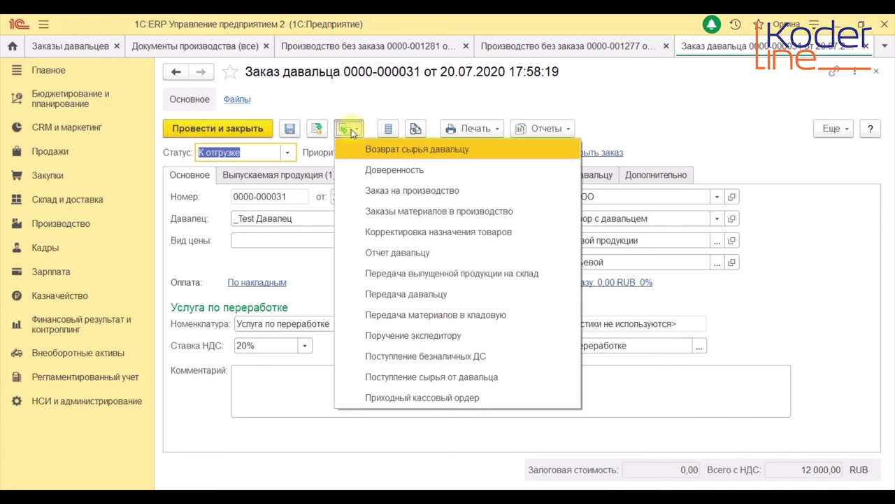
{"action": "left_click", "coordinate": [412, 148]}
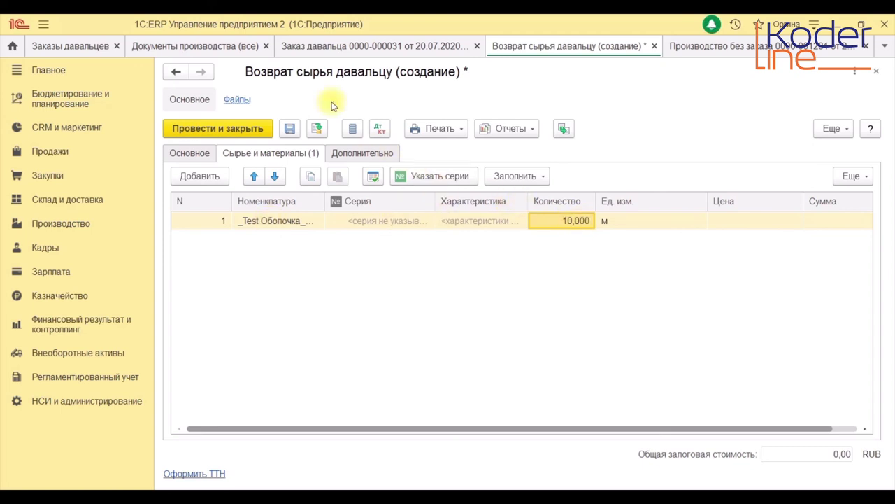
{"action": "left_click", "coordinate": [316, 128]}
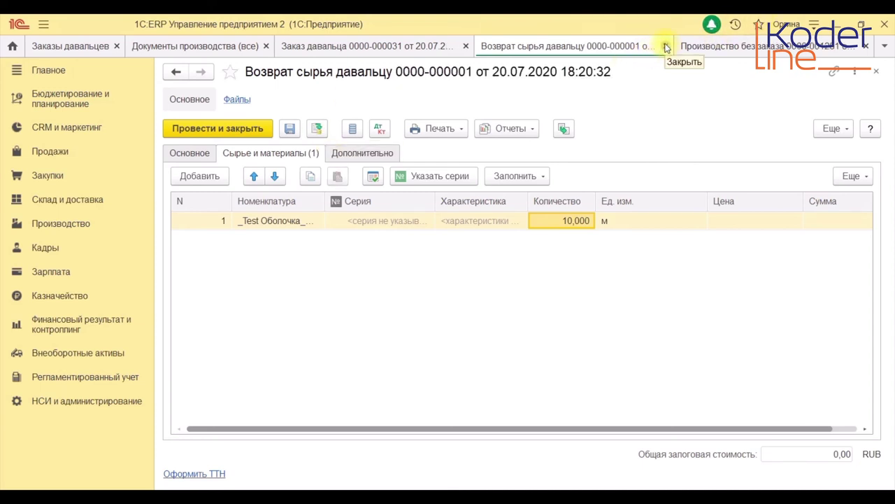
{"action": "left_click", "coordinate": [666, 46]}
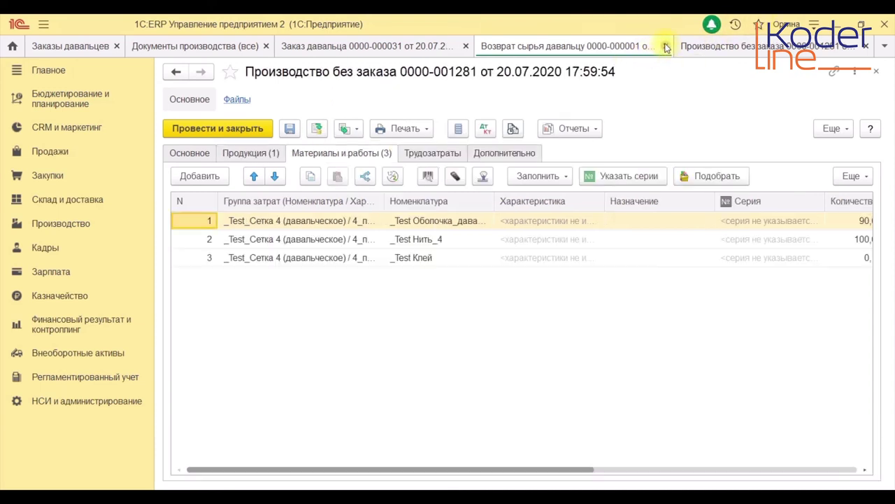
- Create an Отчет давальцу document from the tolling order, review its released product line and post it
{"action": "left_click", "coordinate": [418, 47]}
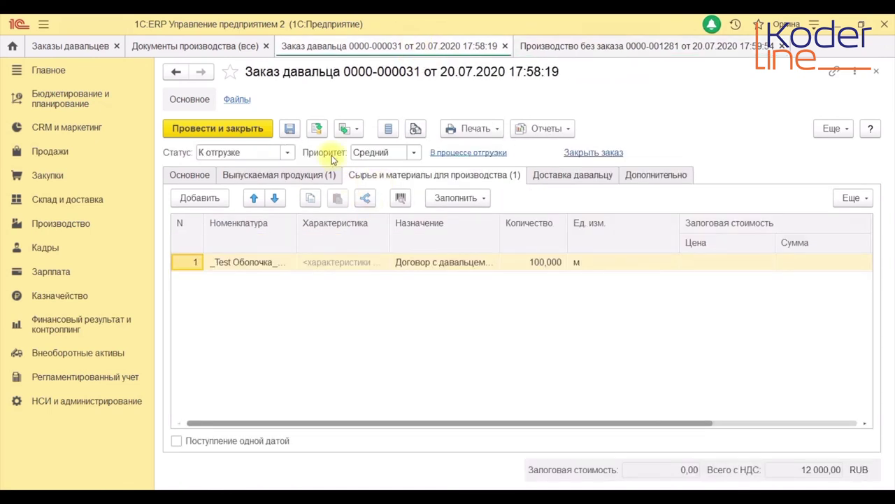
{"action": "left_click", "coordinate": [344, 130]}
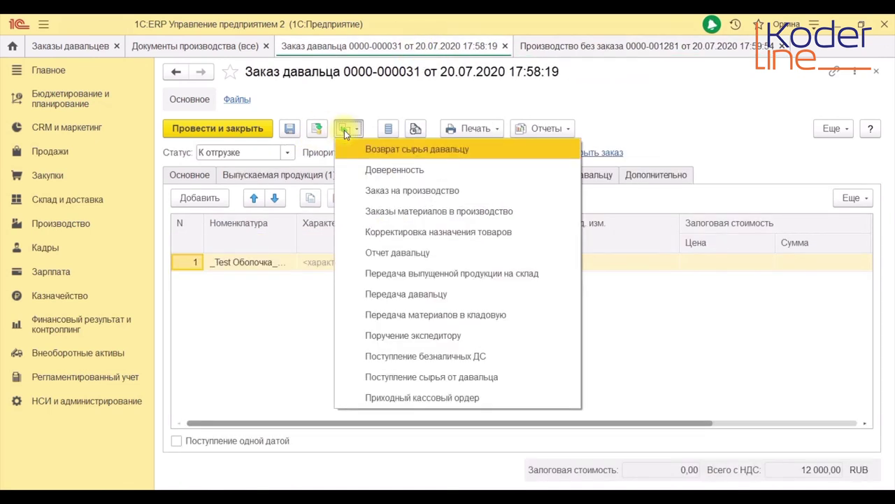
{"action": "left_click", "coordinate": [410, 254]}
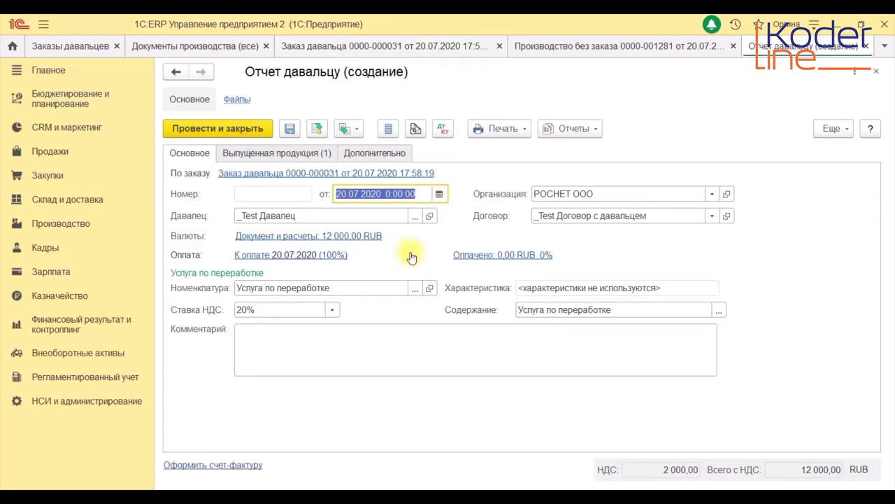
{"action": "left_click", "coordinate": [288, 154]}
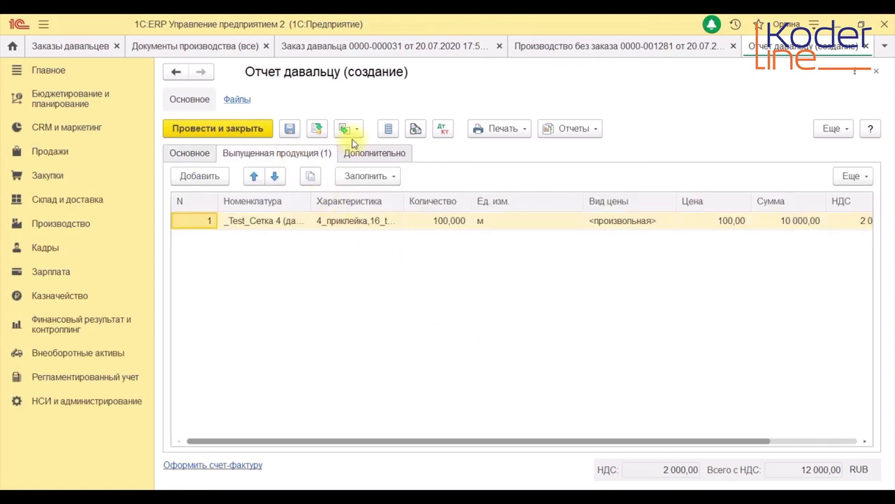
{"action": "left_click", "coordinate": [318, 128]}
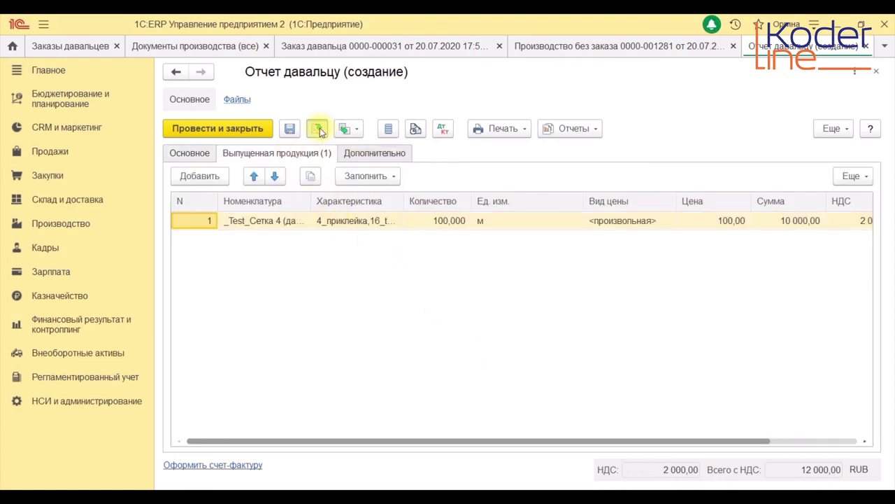